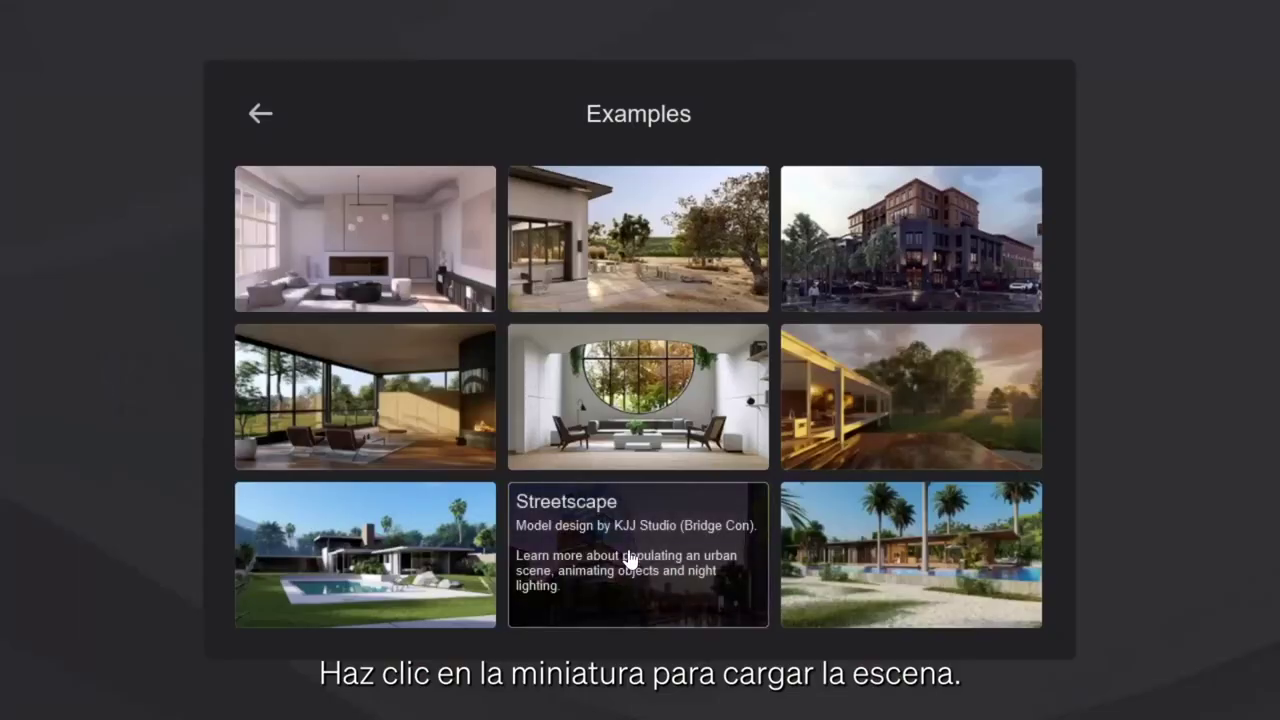
Step: Load the Streetscape example scene
click(630, 561)
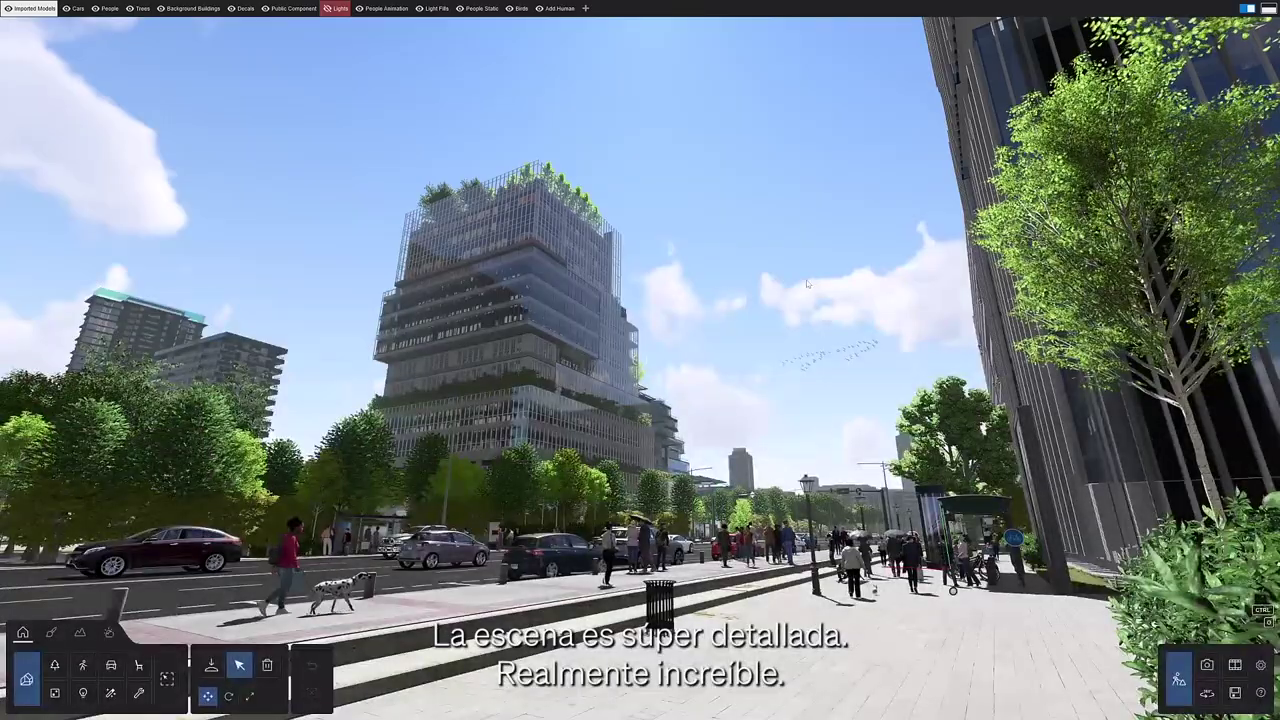
right_drag(808, 284, 670, 330)
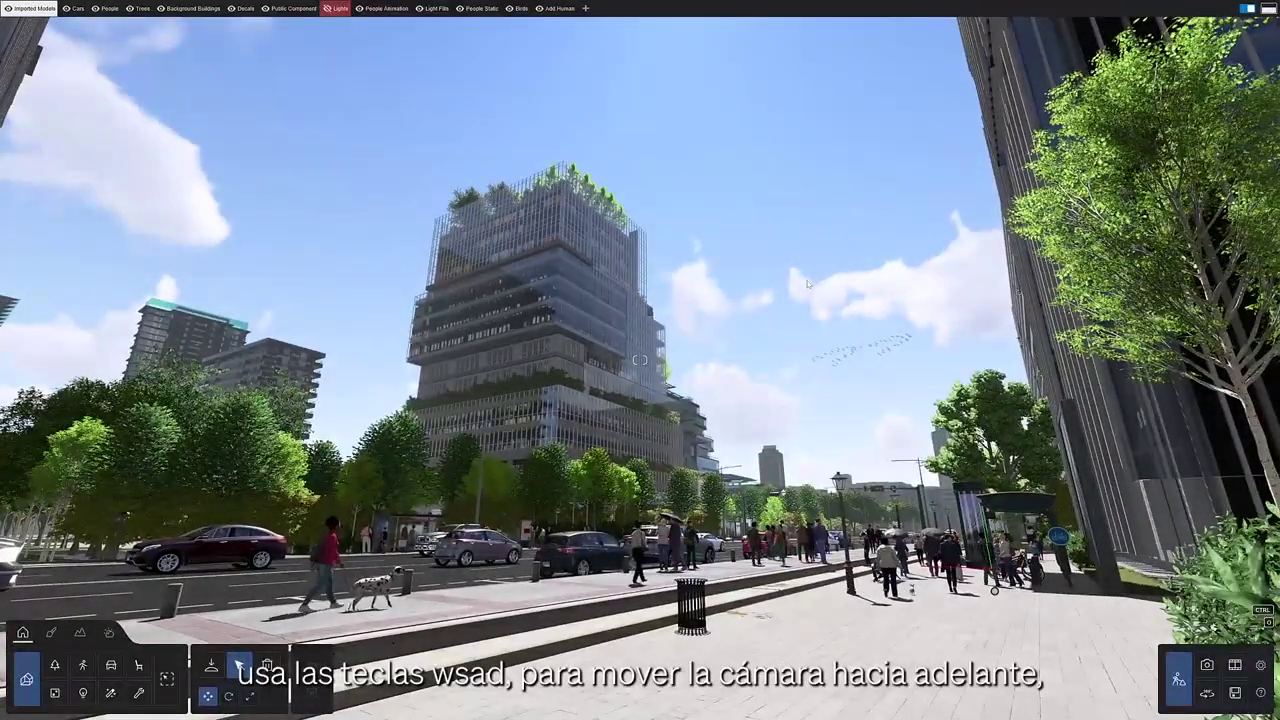
Step: Fly the camera through the street scene and over the surrounding city buildings to examine the environment
key(a)
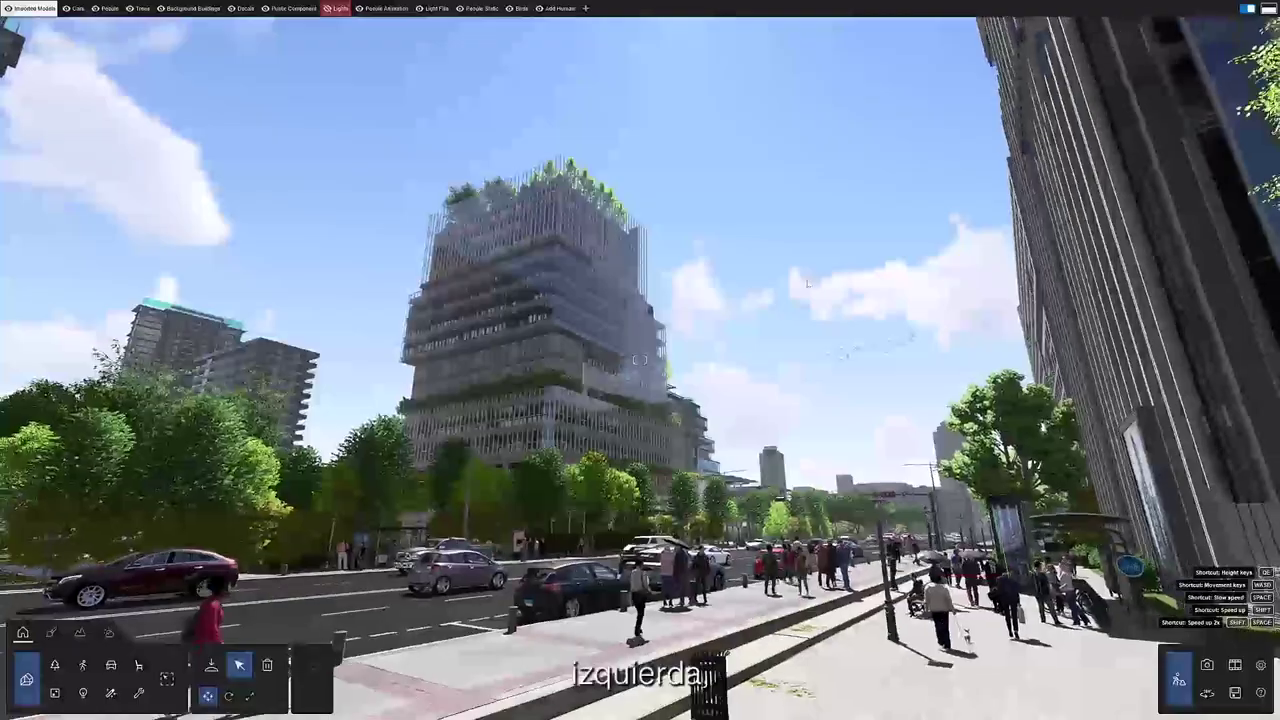
key(d)
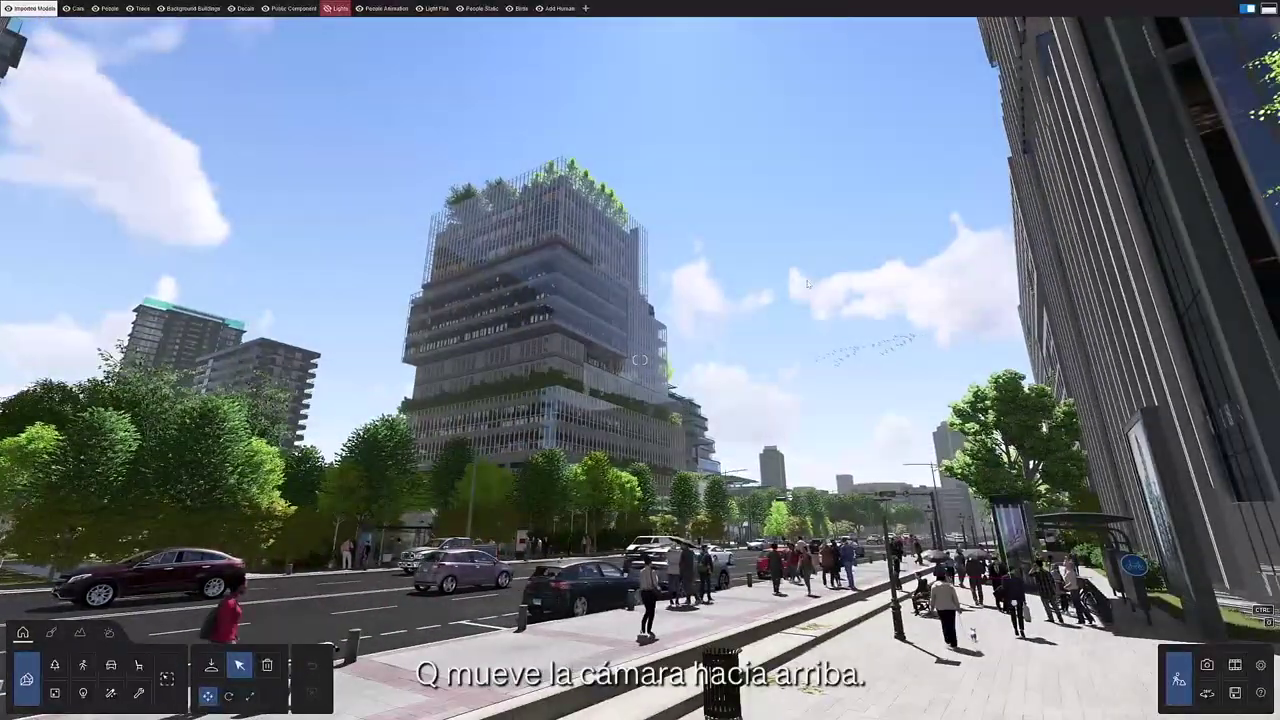
key(q)
key(e)
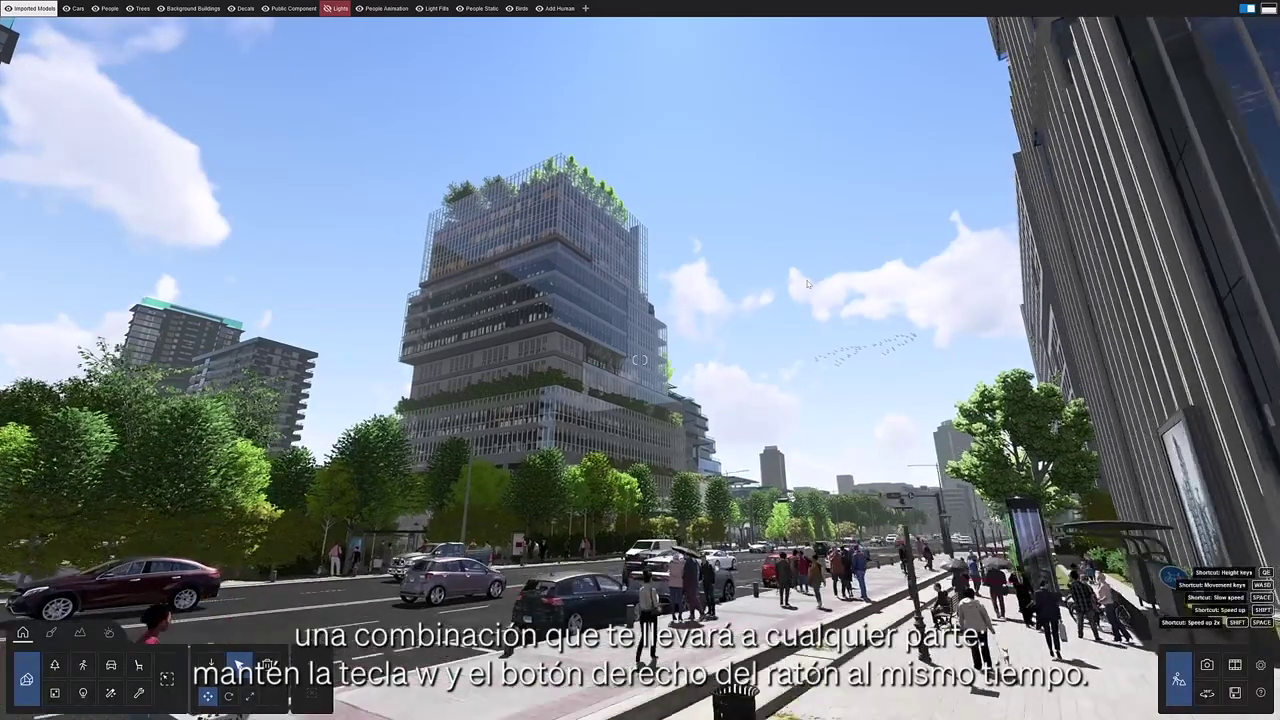
key(w)
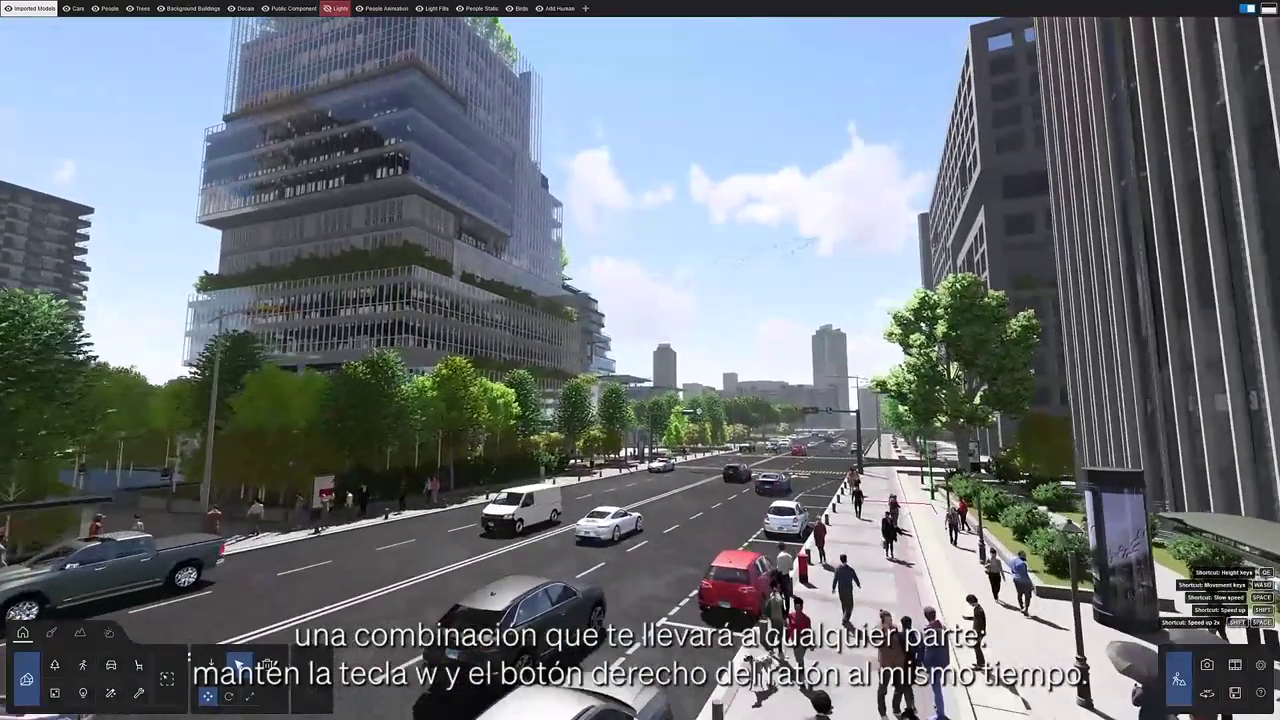
mouse_move(700, 405)
right_down()
mouse_move(640, 360)
mouse_move(720, 392)
right_up()
key(w)
key(w)
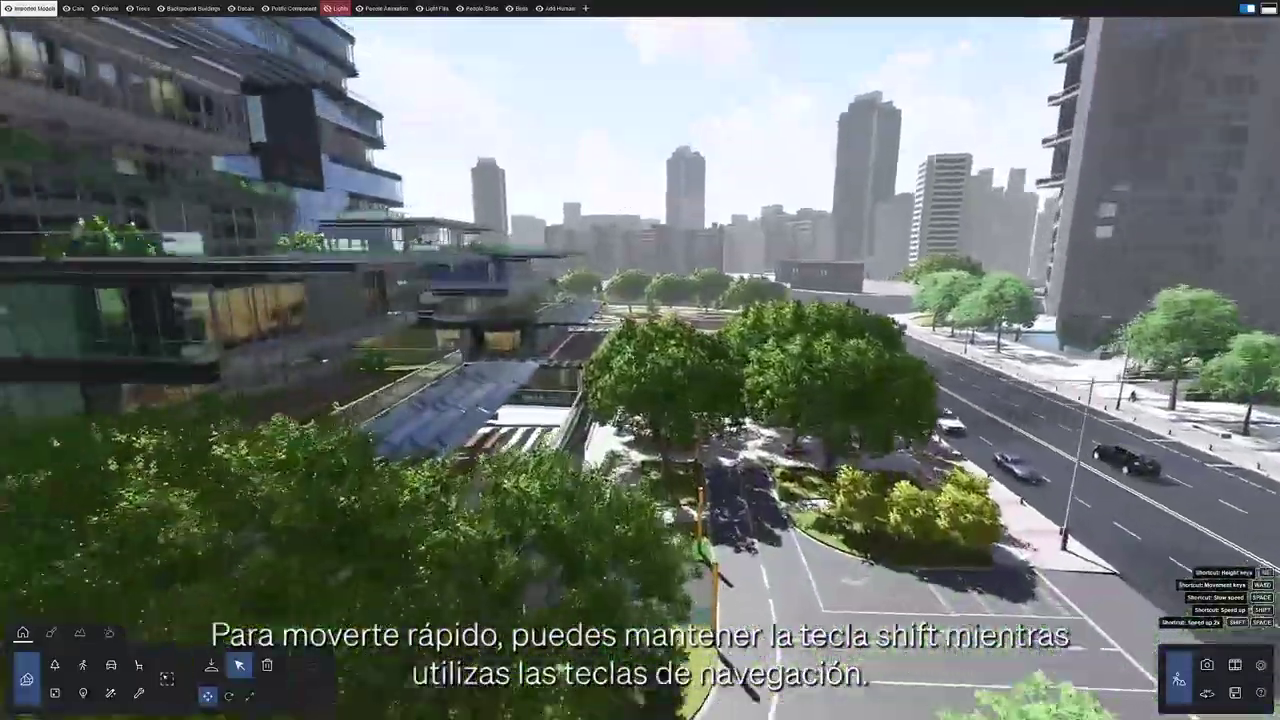
key(w)
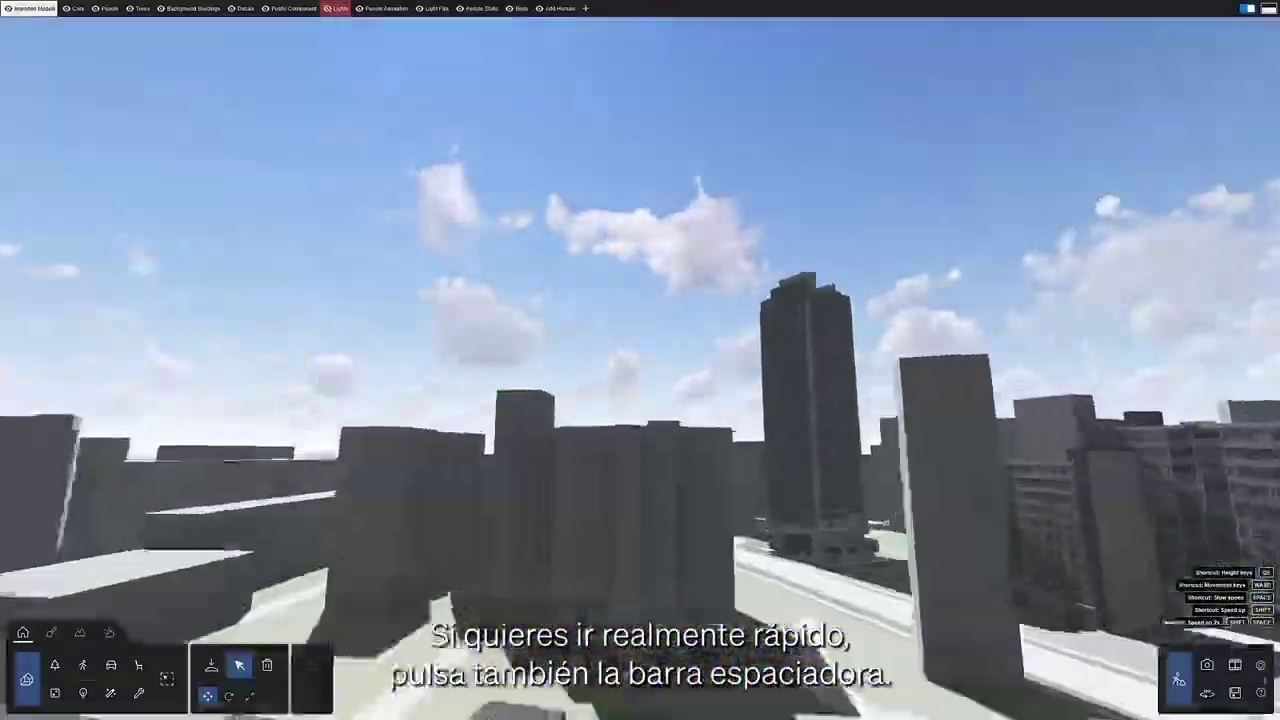
key(q)
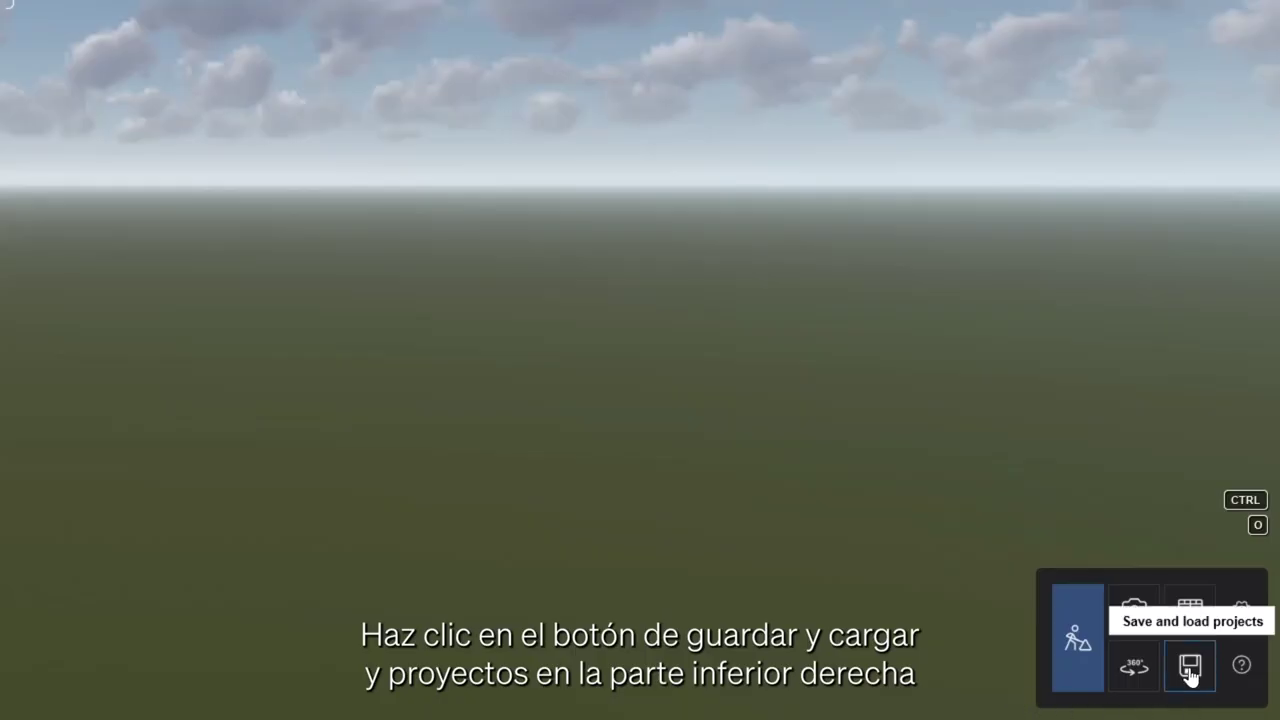
Step: Create a new project from the predefined plain grass field environment
click(1190, 668)
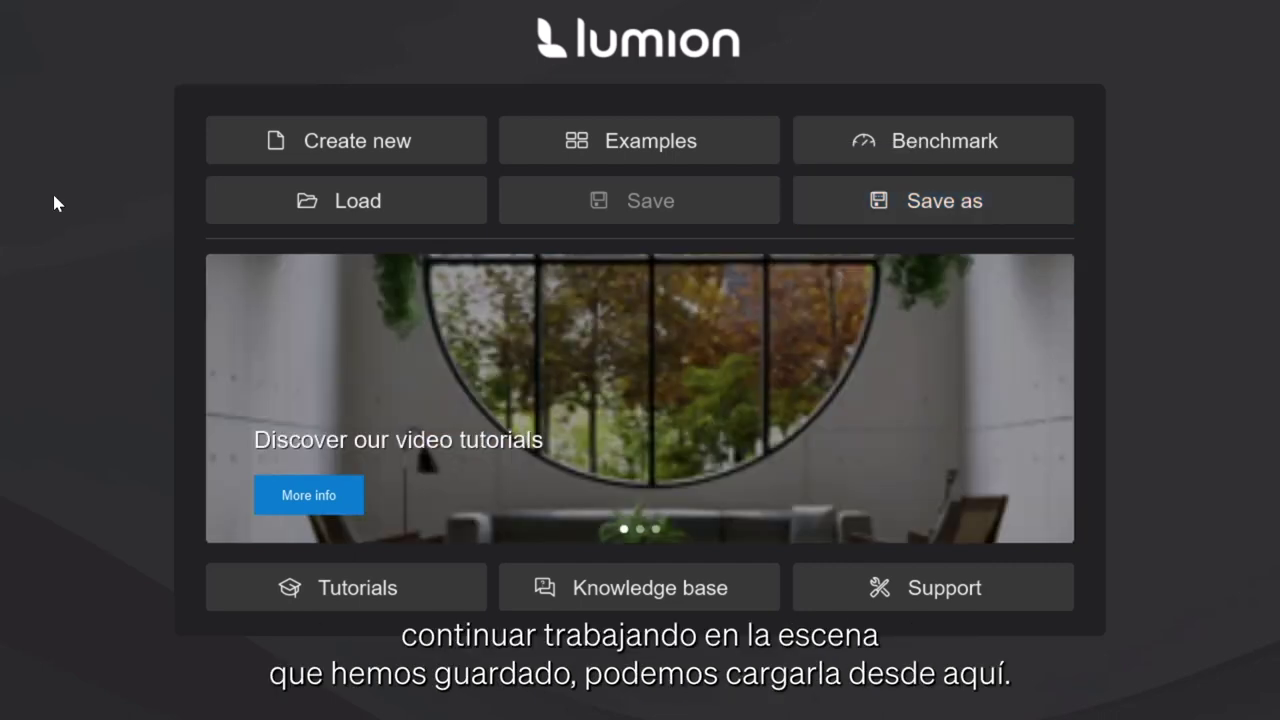
click(265, 206)
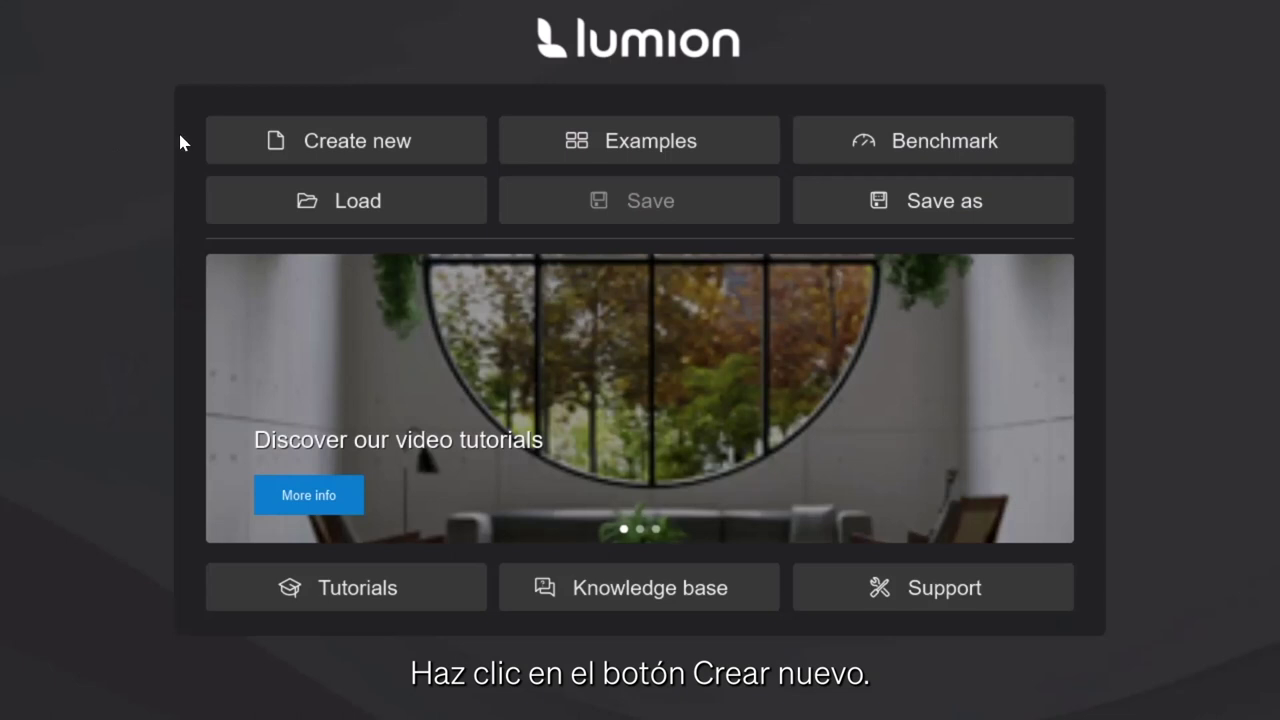
click(226, 140)
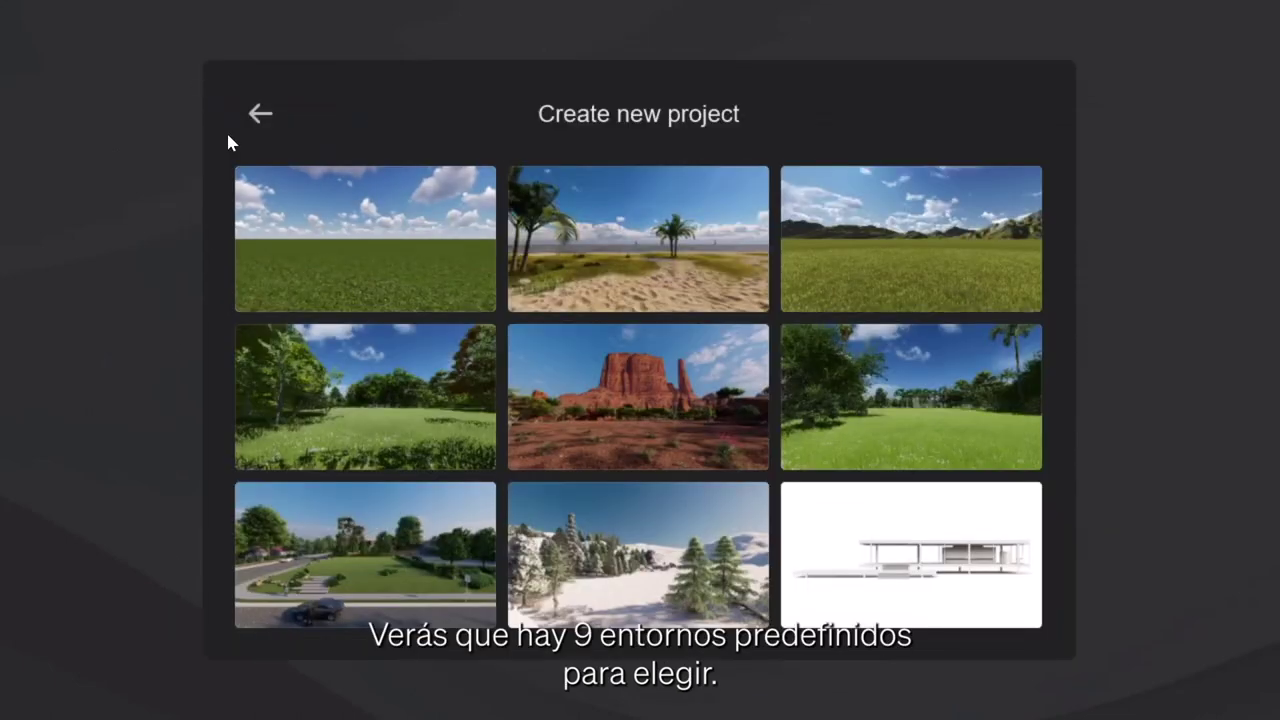
click(362, 270)
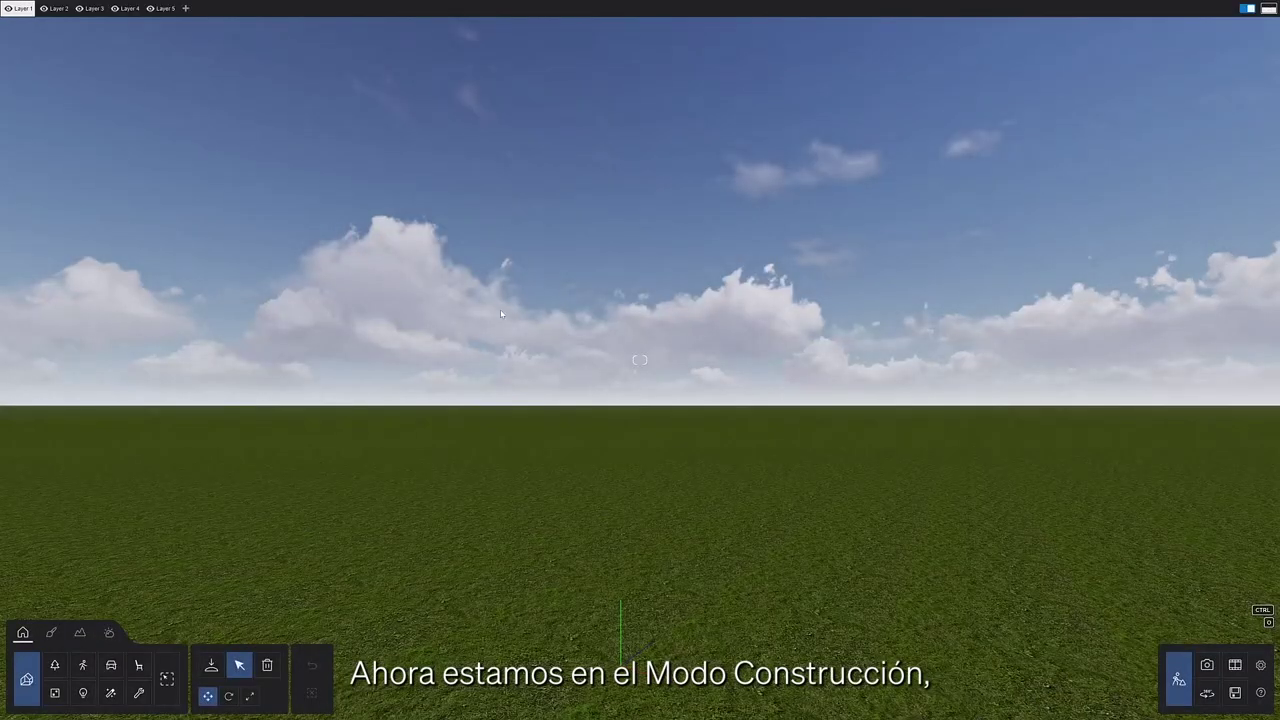
mouse_move(500, 309)
right_down()
mouse_move(516, 195)
mouse_move(502, 314)
right_up()
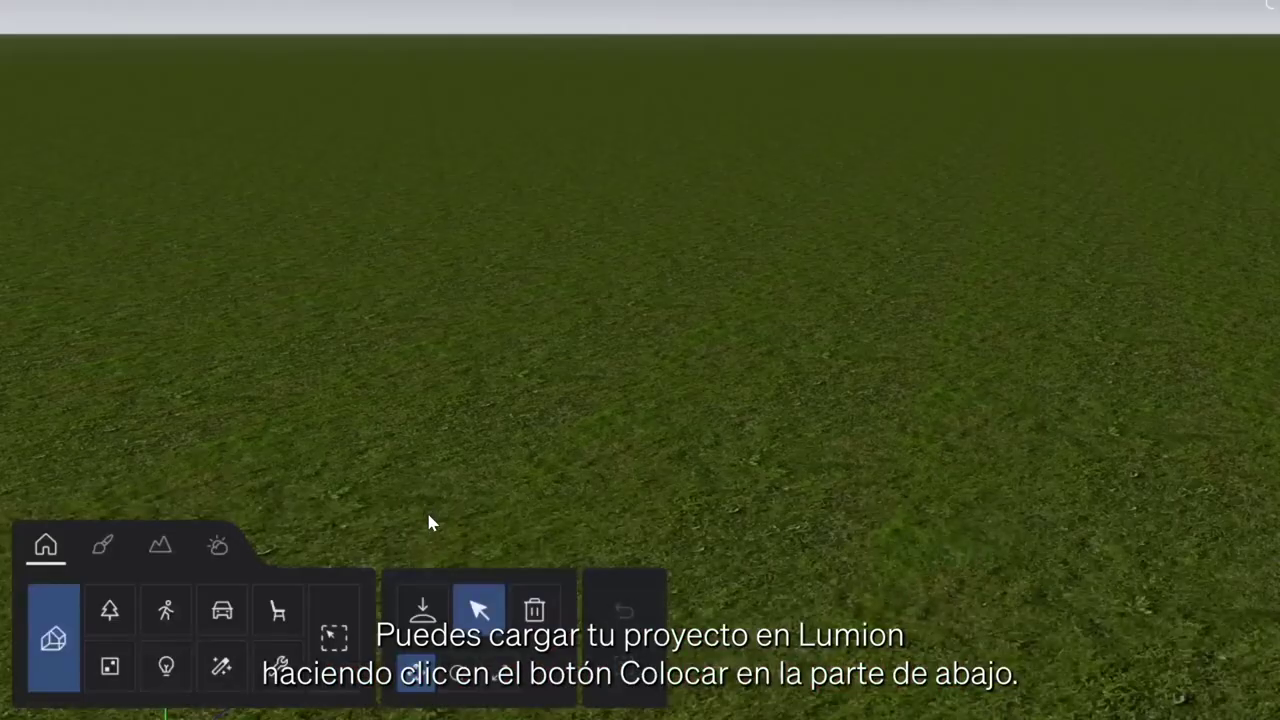
Step: Place an imported model by choosing to import a new model file from disk
click(424, 609)
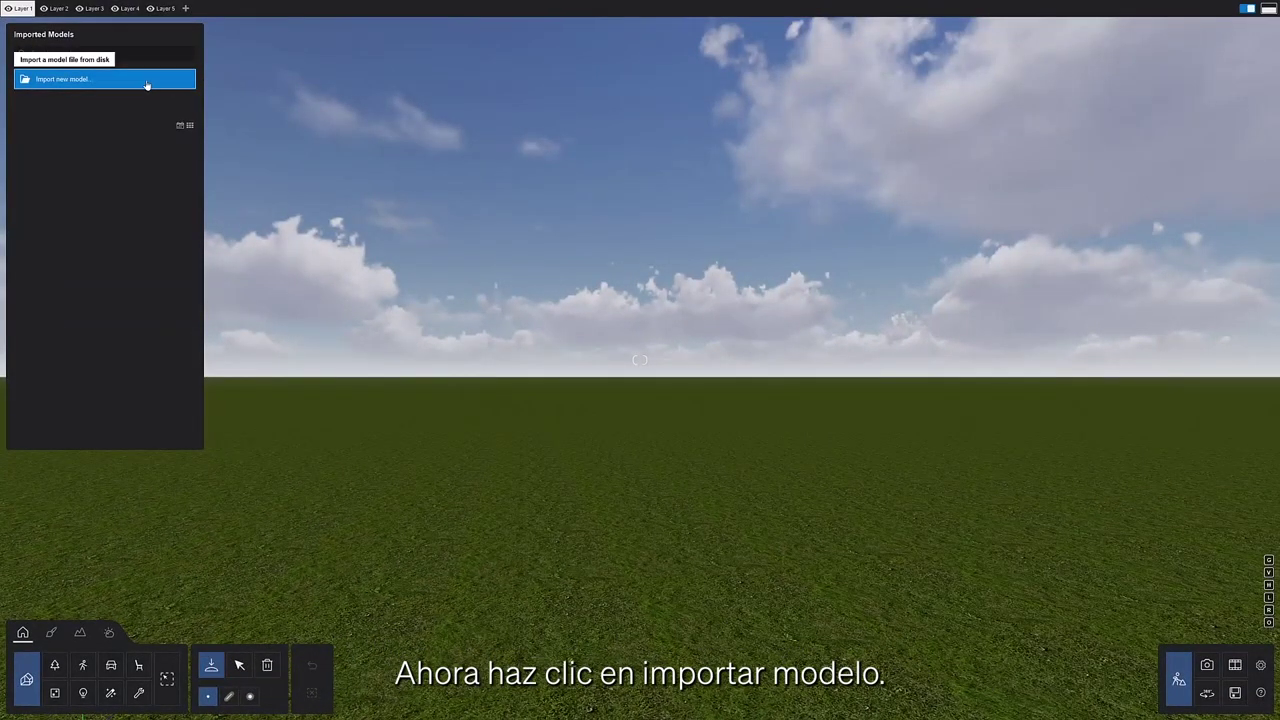
click(147, 85)
click(812, 496)
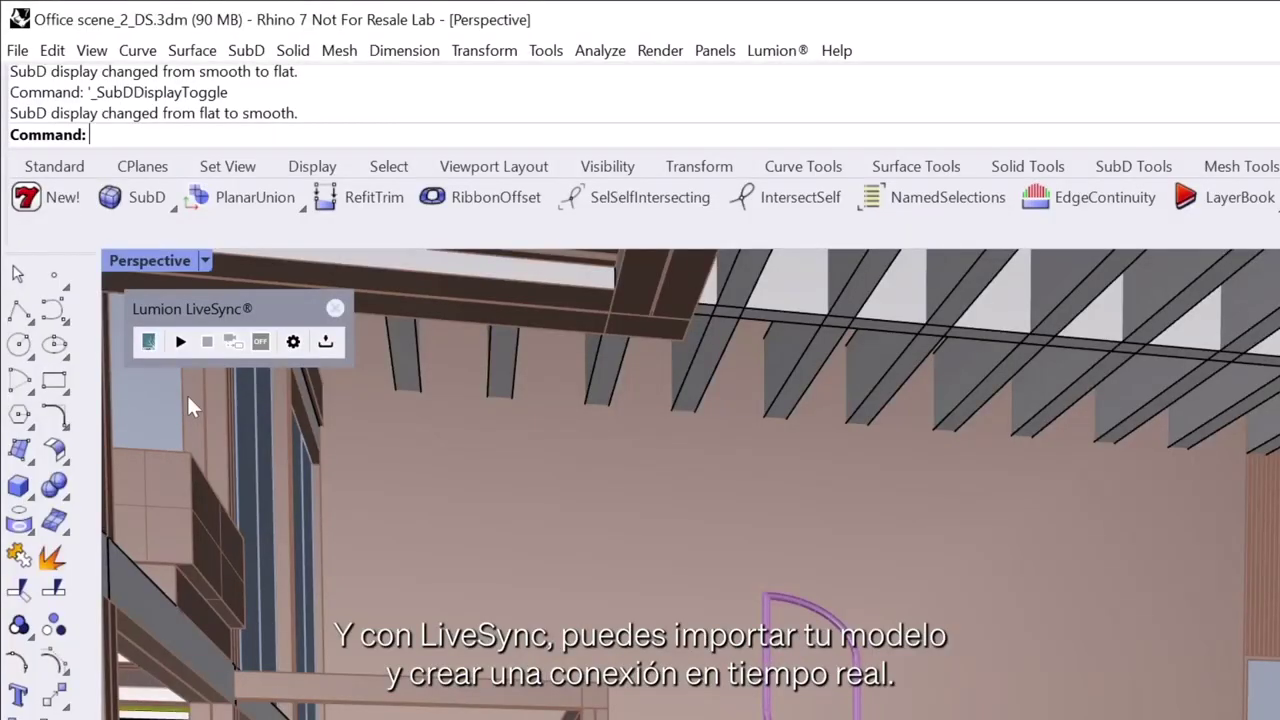
Step: Switch to Rhino, start Lumion LiveSync for the office model and compare the synchronized views of its interior
click(180, 342)
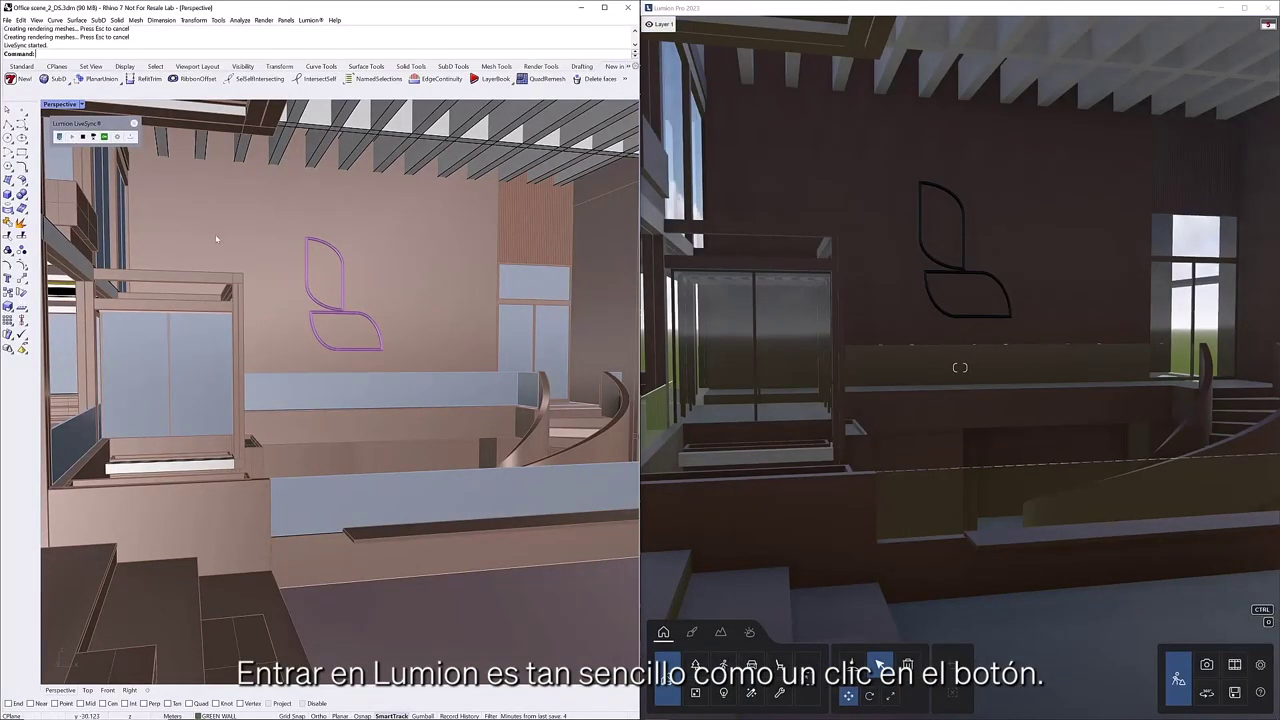
scroll(215, 234, down, 10)
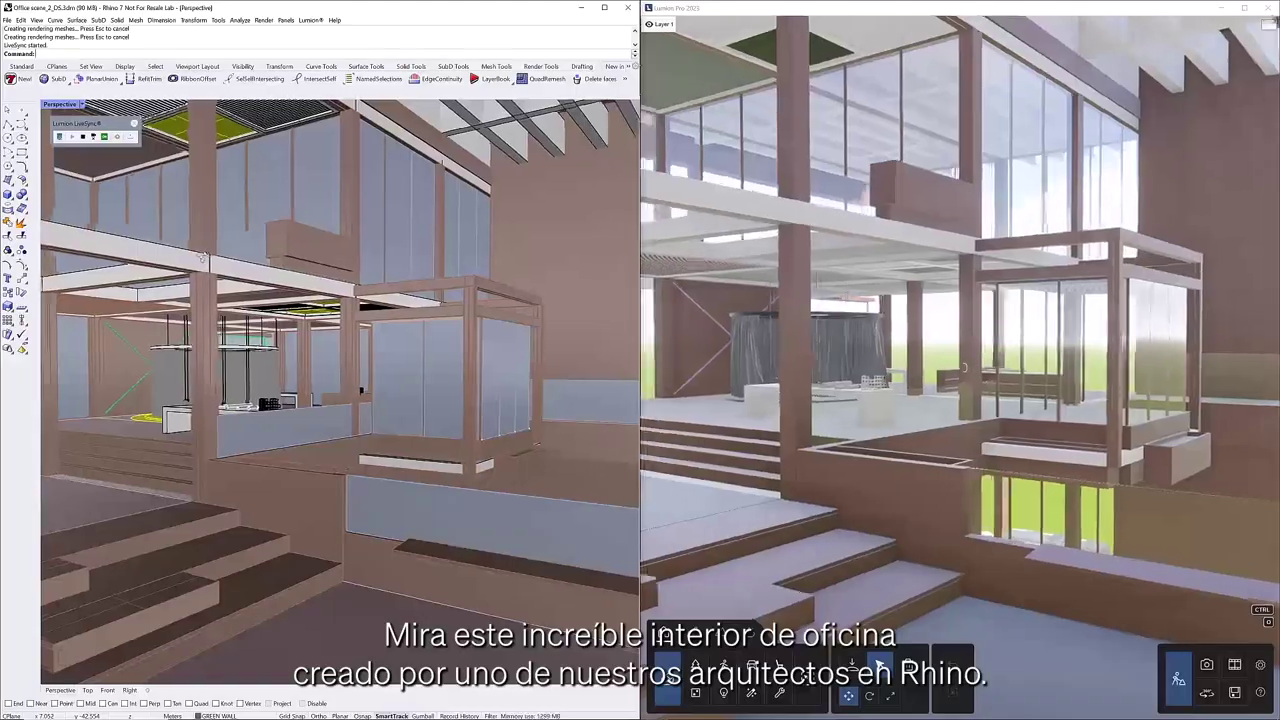
right_drag(202, 258, 125, 253)
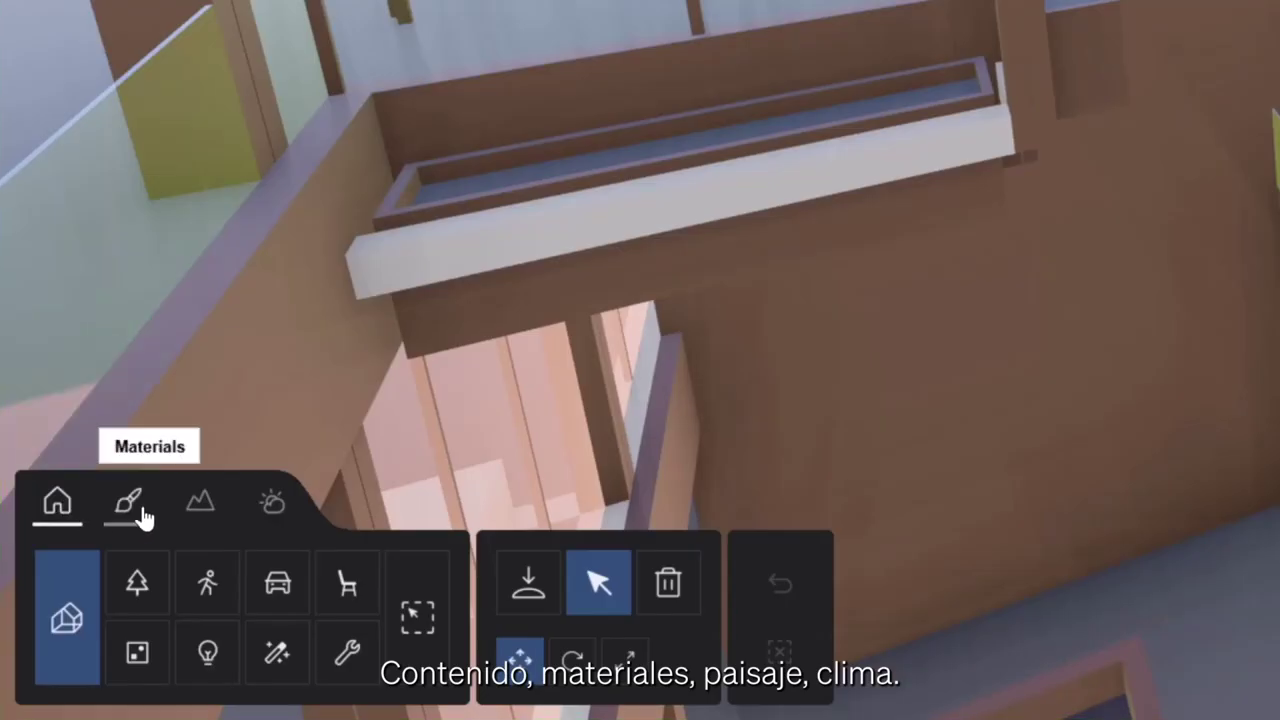
Step: Turn the sun direction to light the atrium from another side and increase the cloudiness in the weather settings
click(272, 503)
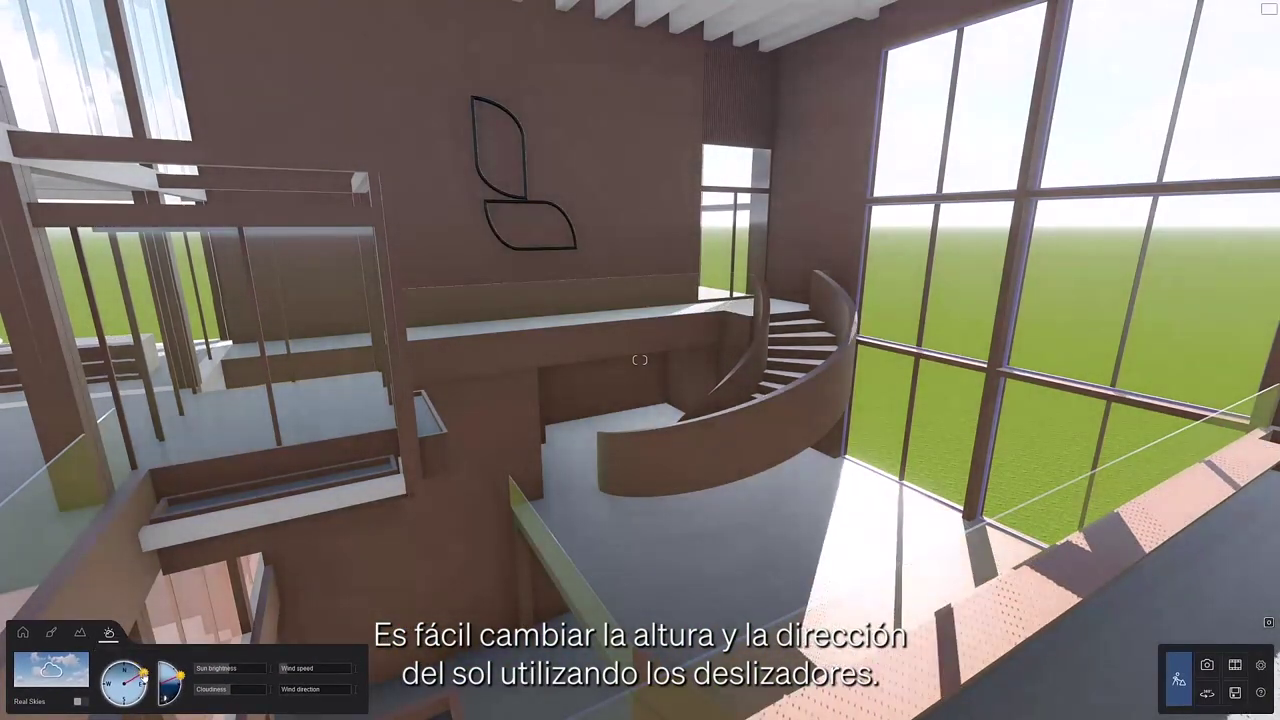
drag(143, 676, 150, 697)
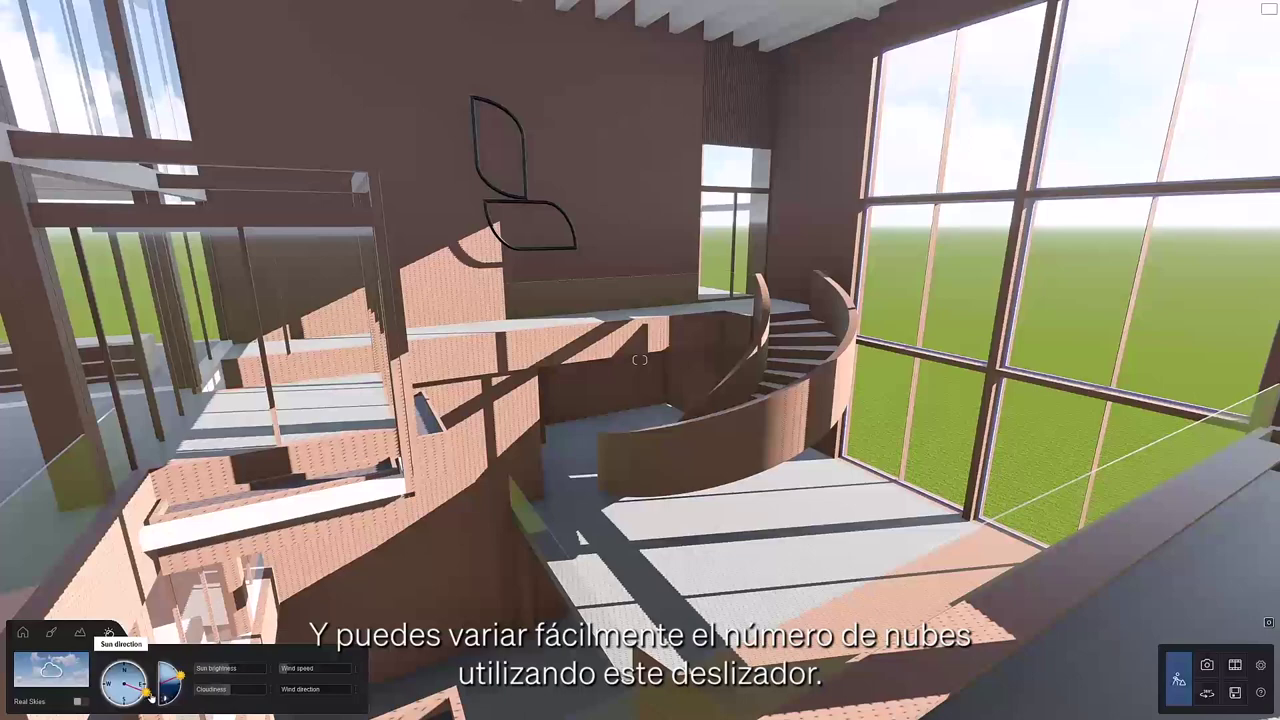
drag(229, 694, 257, 700)
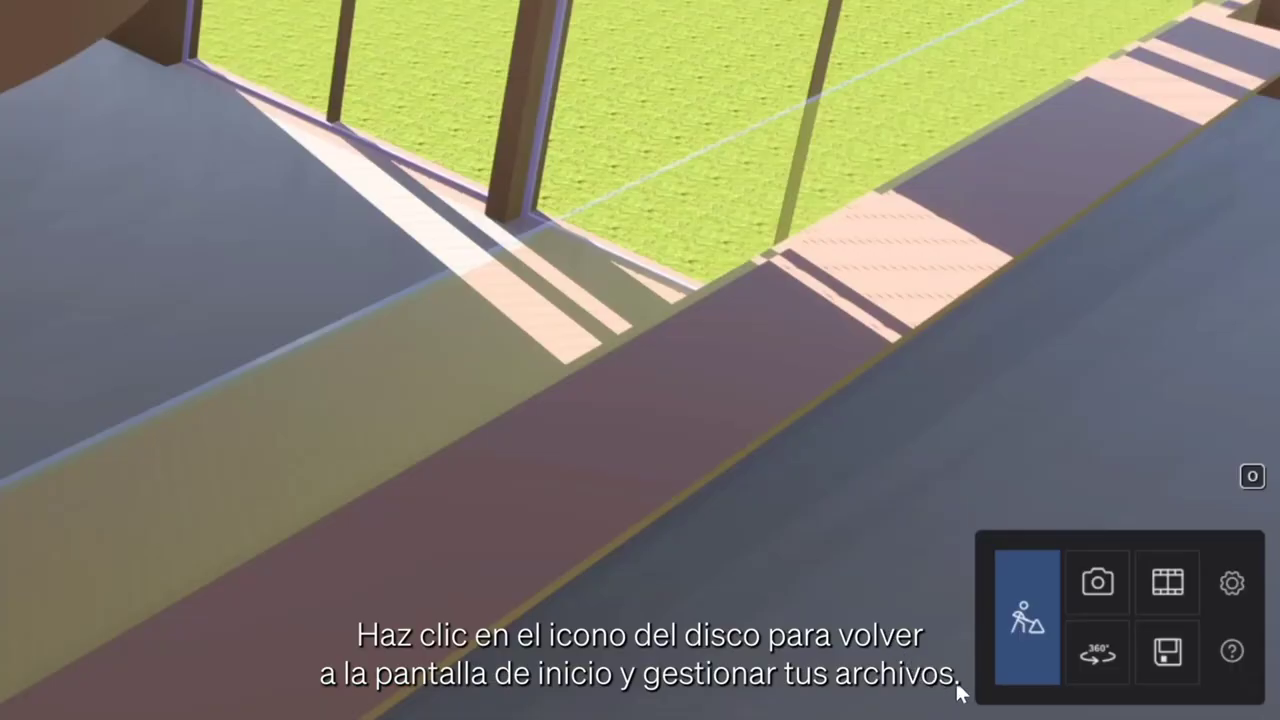
Step: Save the project as "Office Atrium" and return to Build mode
click(1167, 652)
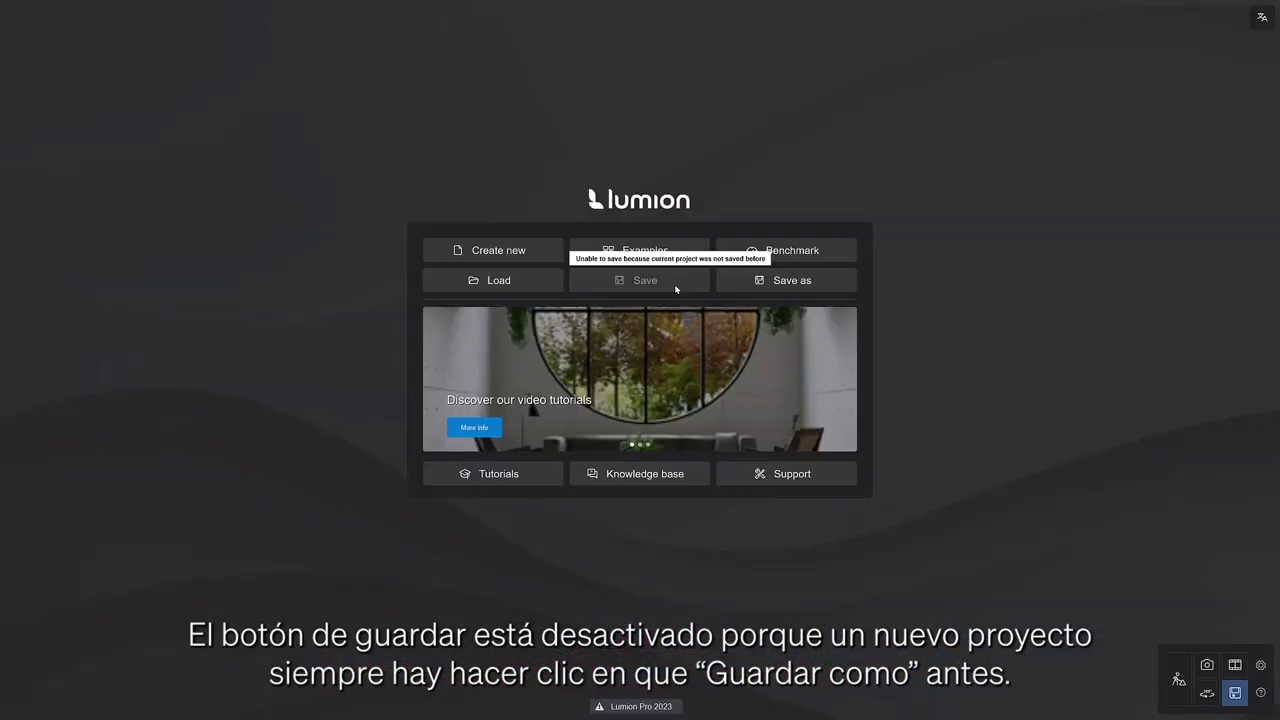
click(828, 288)
text(Office Atriu)
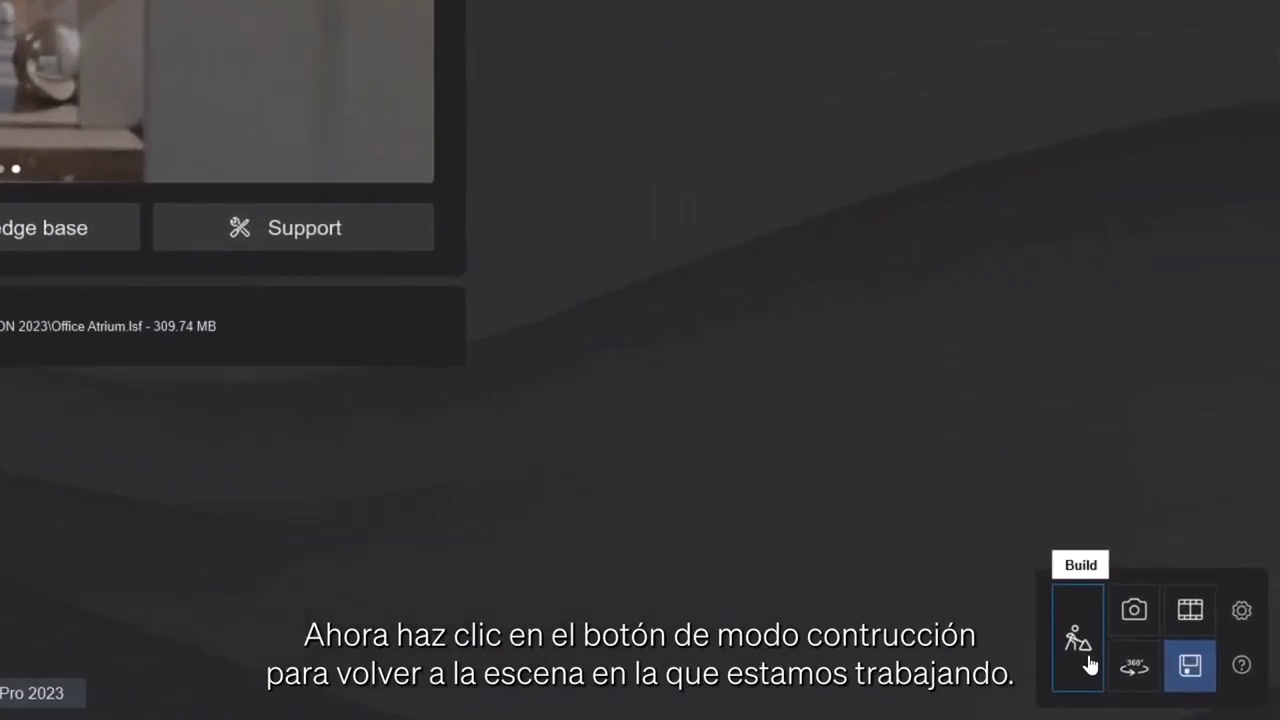
click(1088, 664)
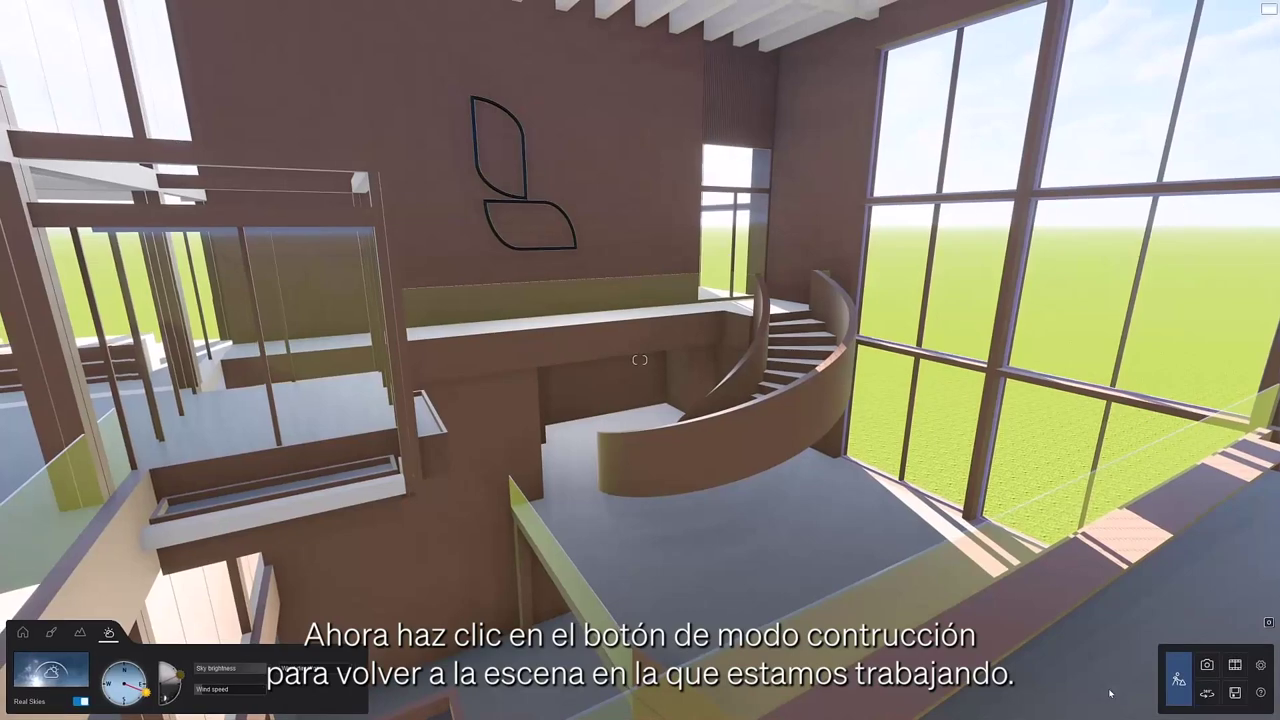
Step: Lower the editor quality to two stars in the image settings
click(1262, 666)
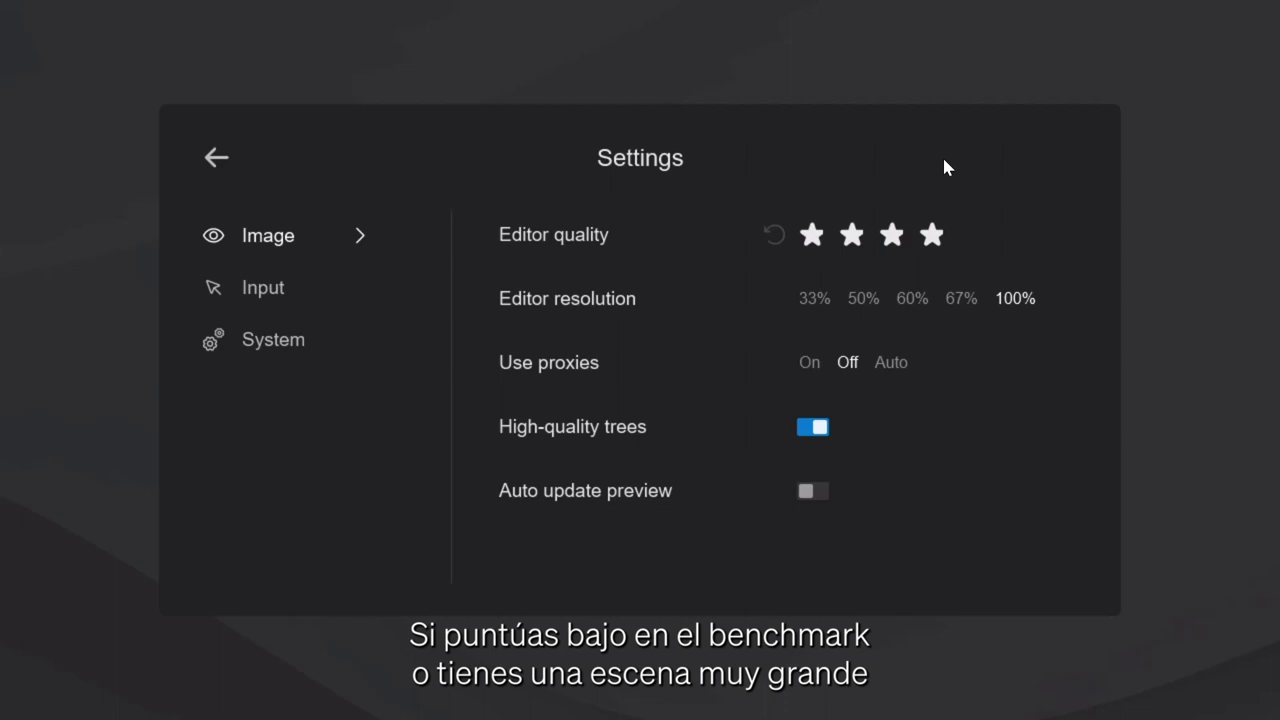
click(852, 236)
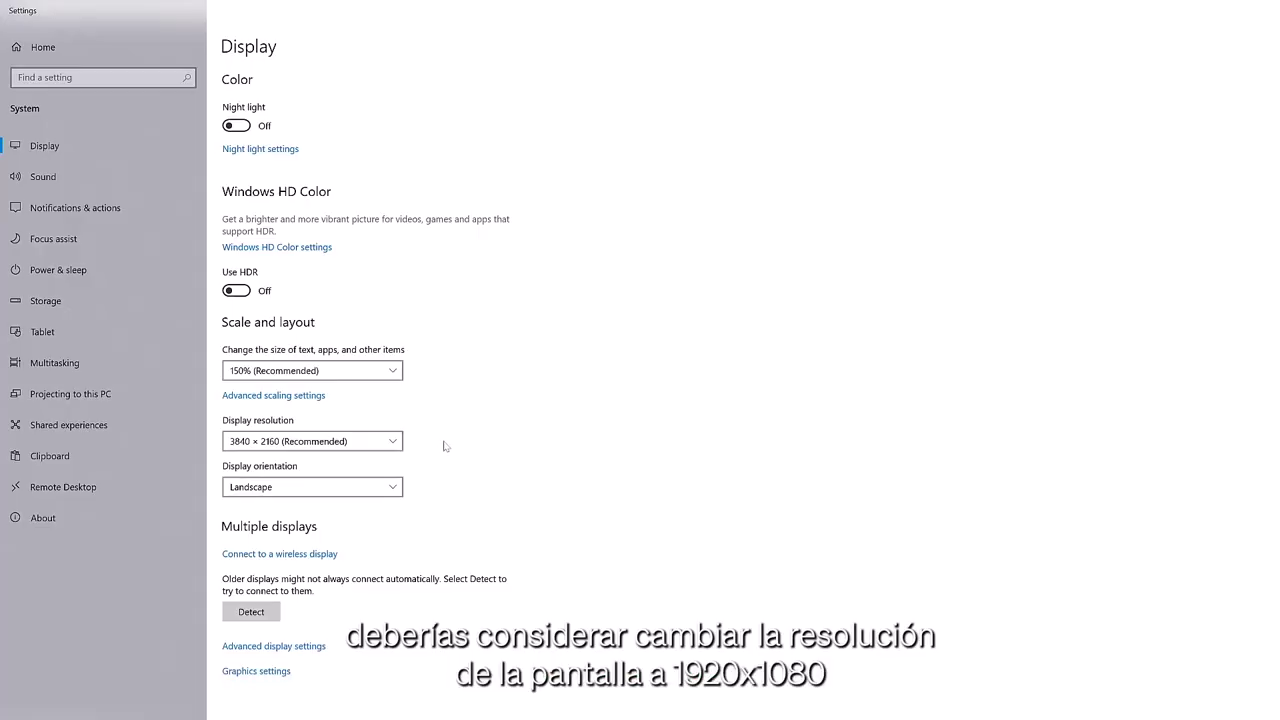
Step: Open the display resolution choices in Windows Settings and make the Lumion window narrower on the desktop
click(397, 443)
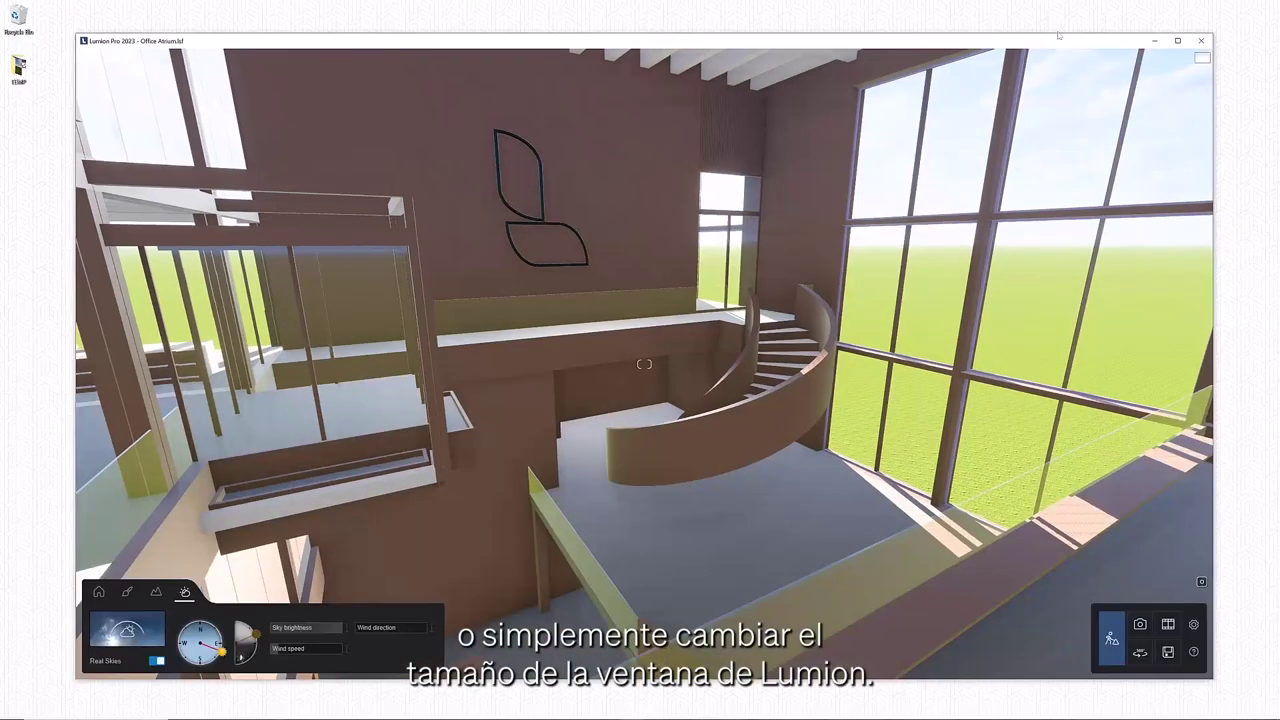
drag(1058, 35, 1082, 182)
drag(1216, 281, 991, 283)
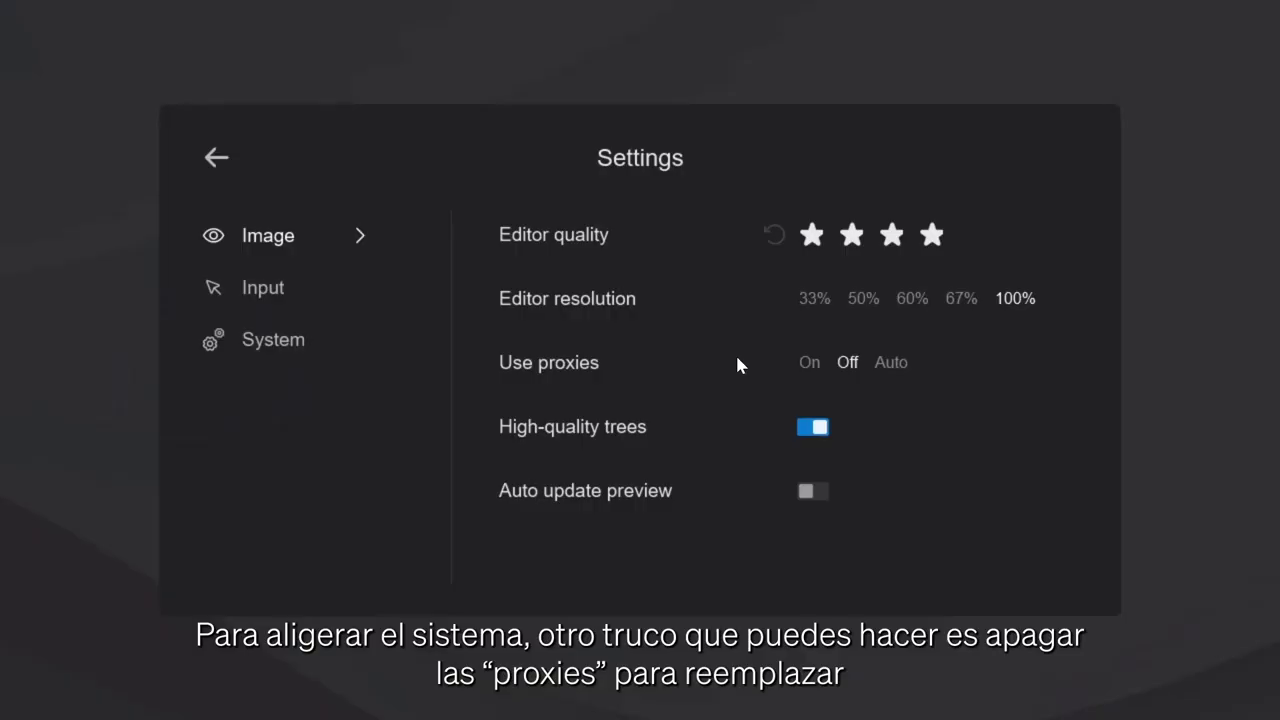
Step: Set Use proxies to On in the image settings
click(807, 368)
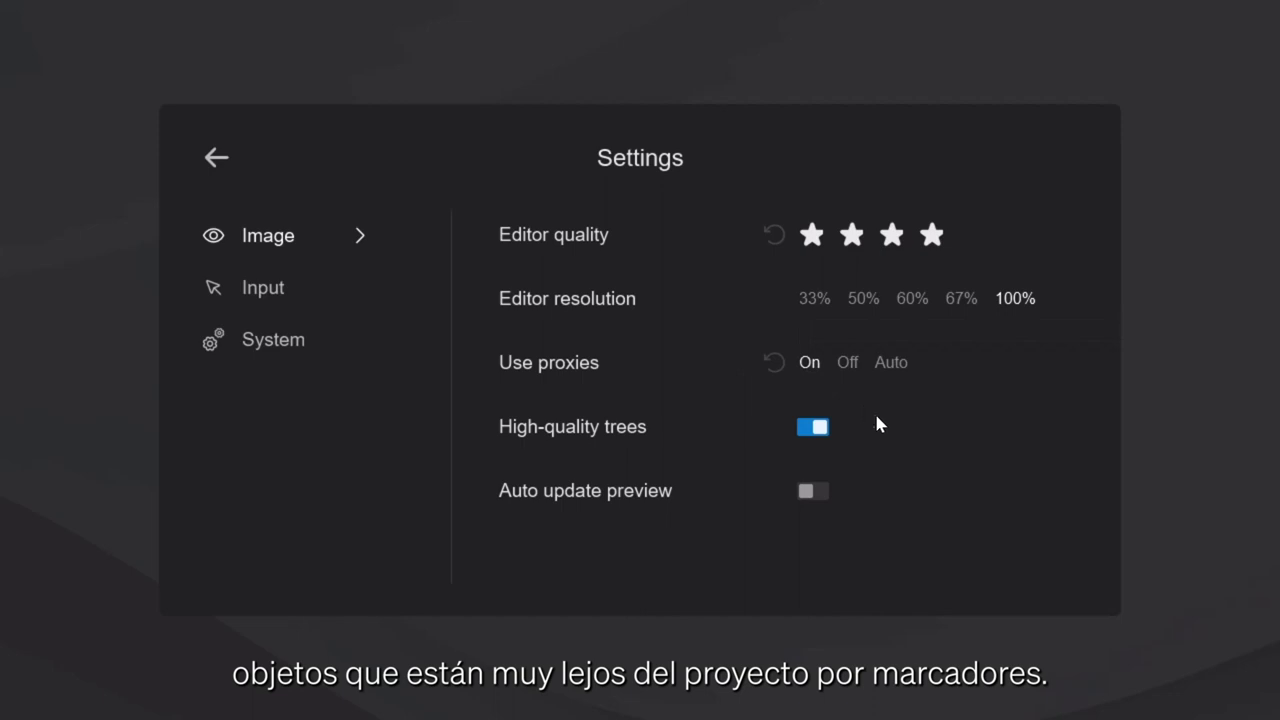
Step: Look through the Input and System settings and view the on-screen help tips back in Build mode
click(263, 288)
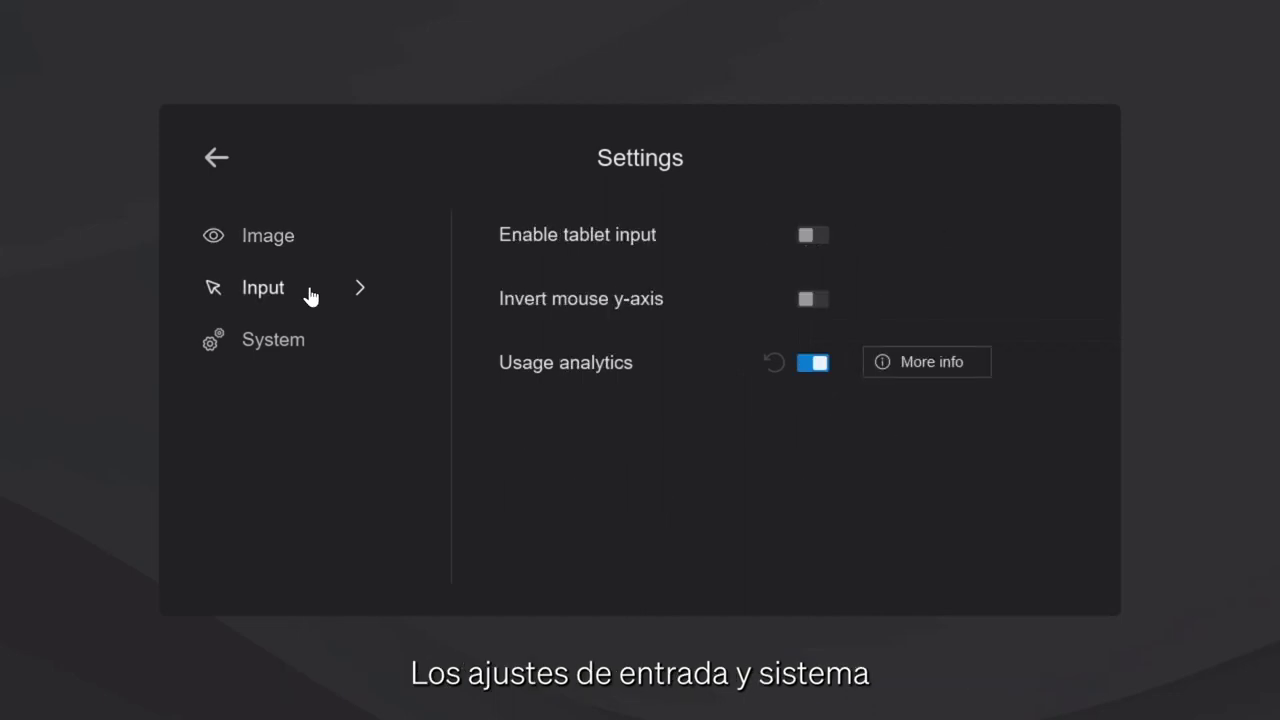
click(332, 346)
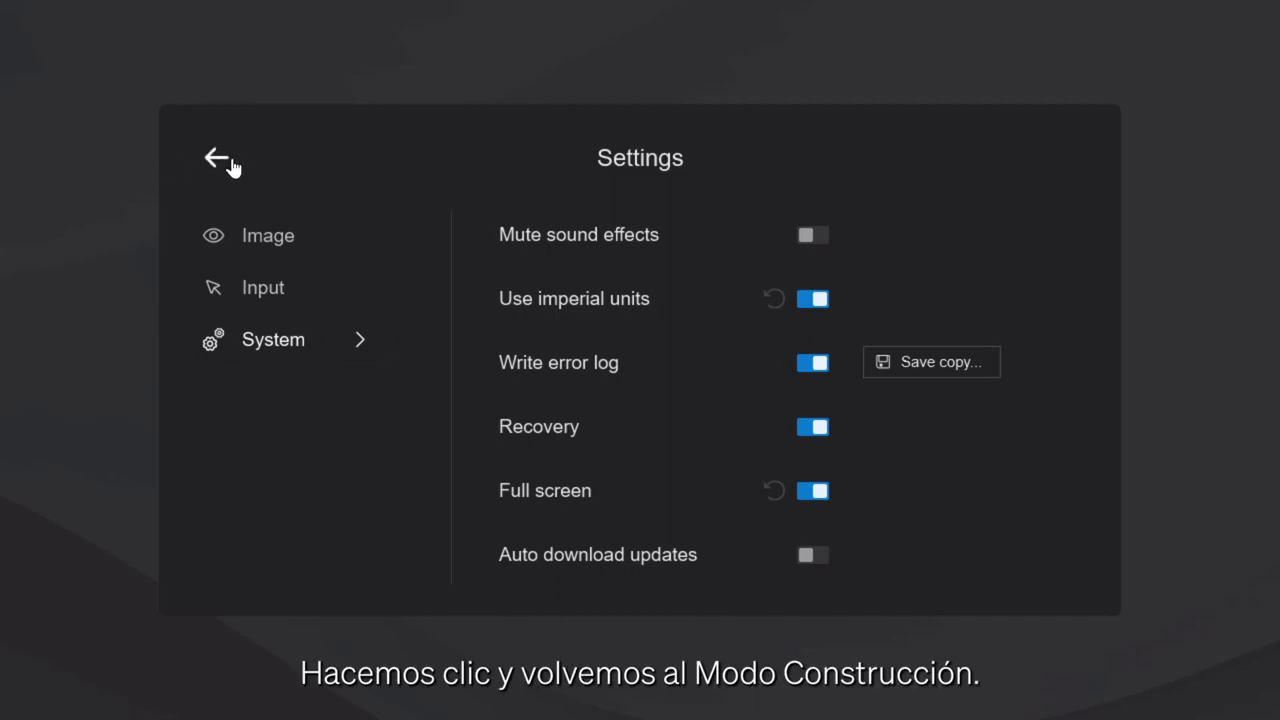
click(228, 162)
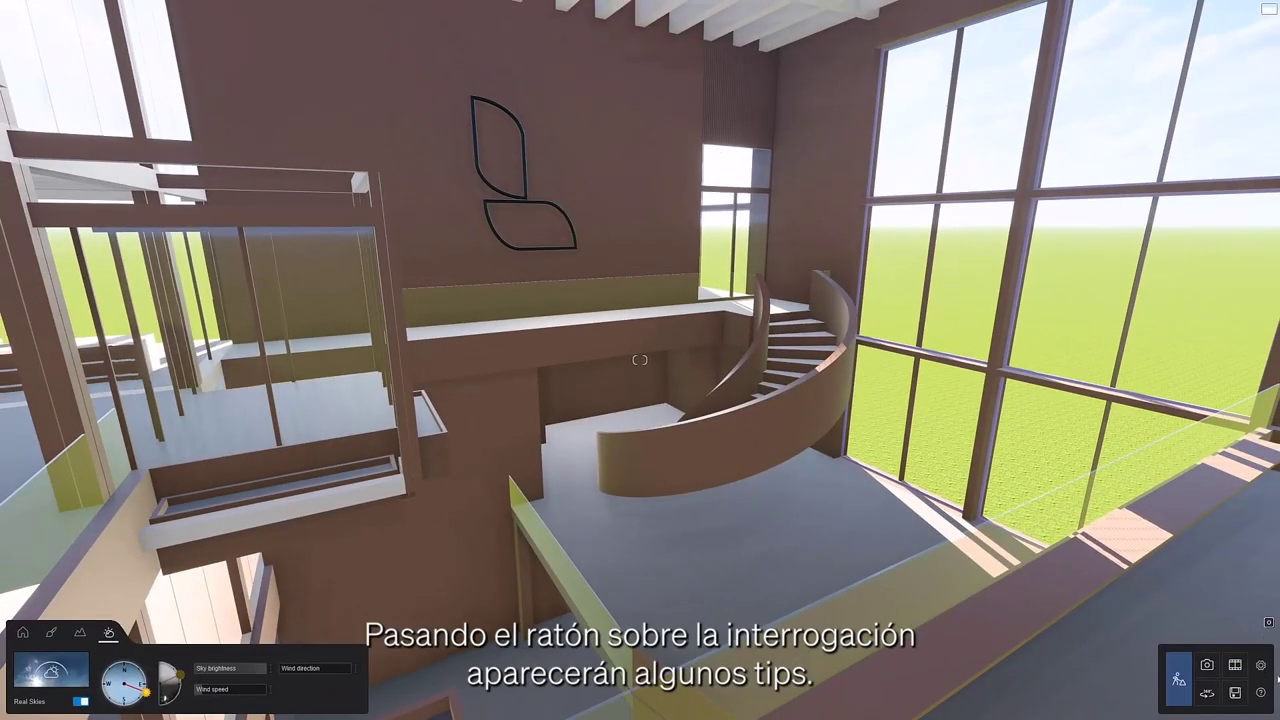
mouse_move(1263, 693)
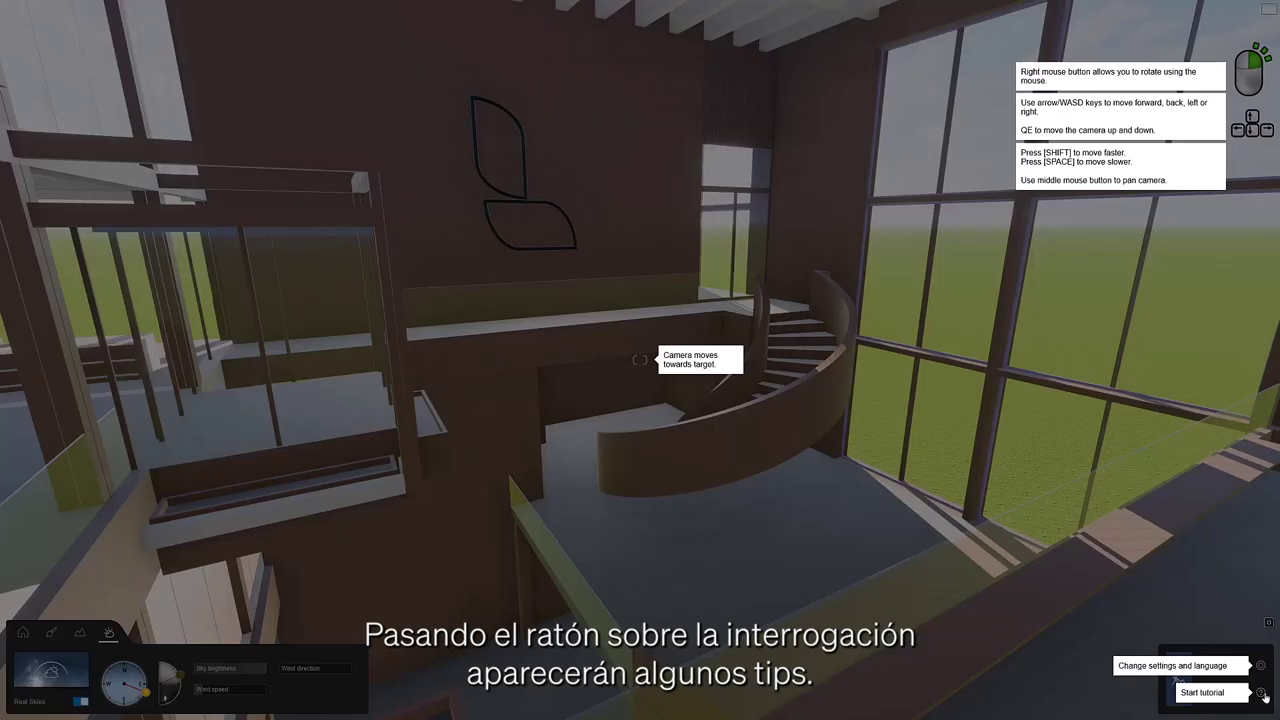
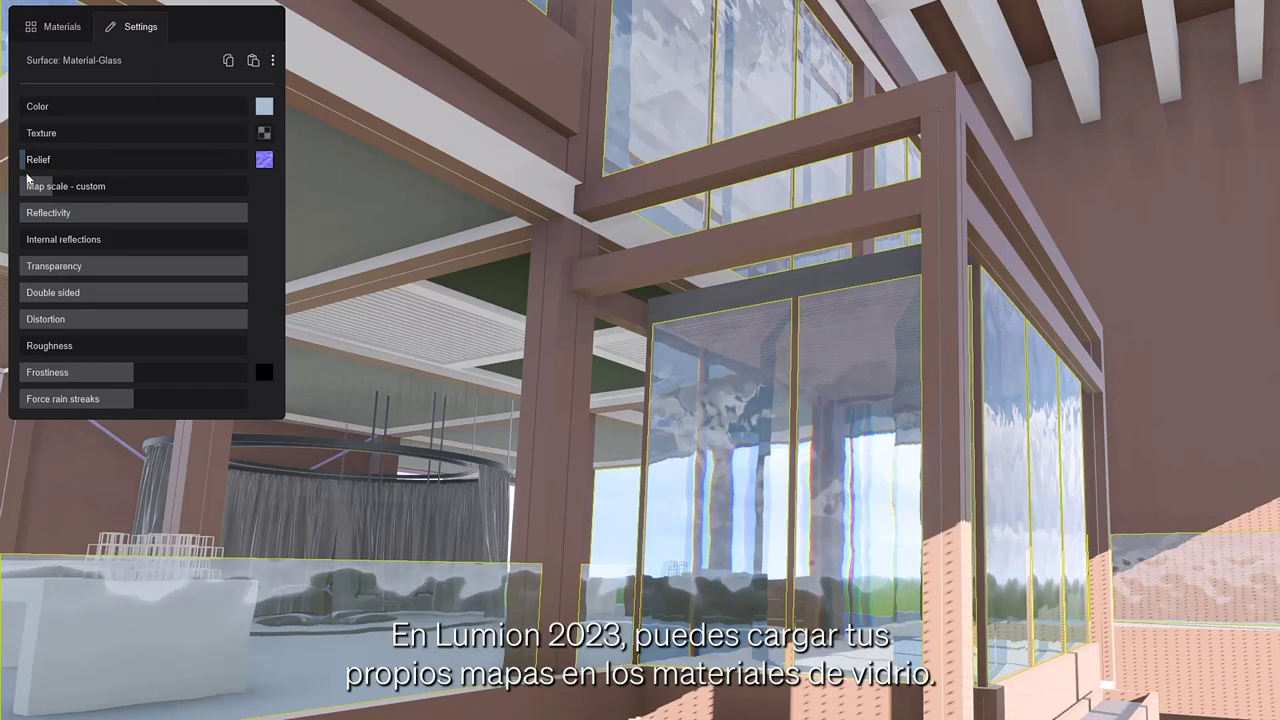
Step: Search the material library for concrete and apply a concrete material with a displacement map to the floor
mouse_move(266, 168)
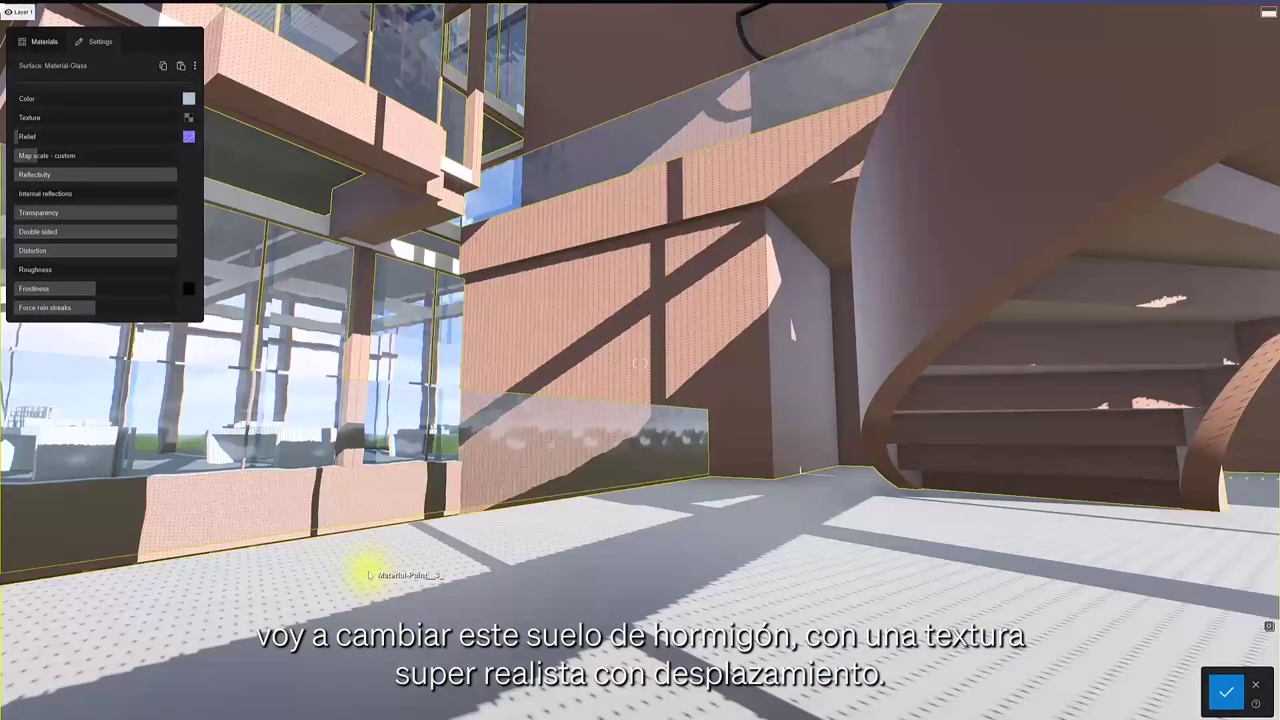
click(368, 575)
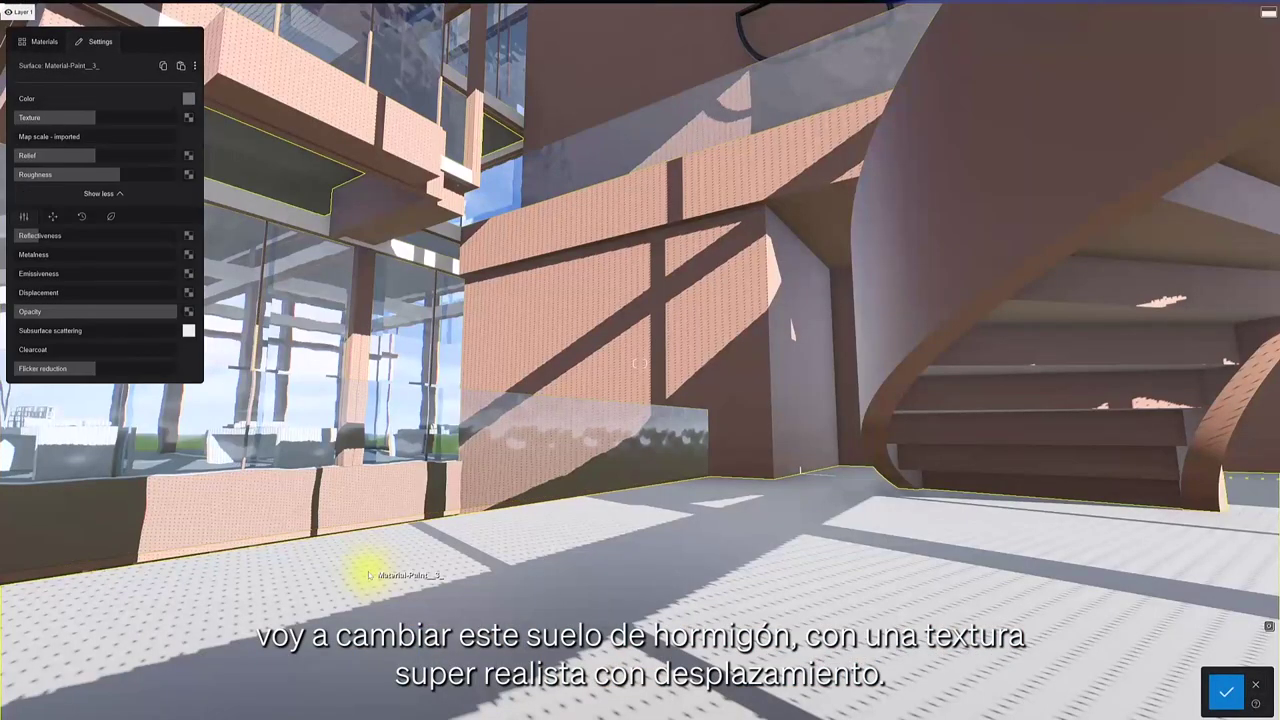
click(44, 42)
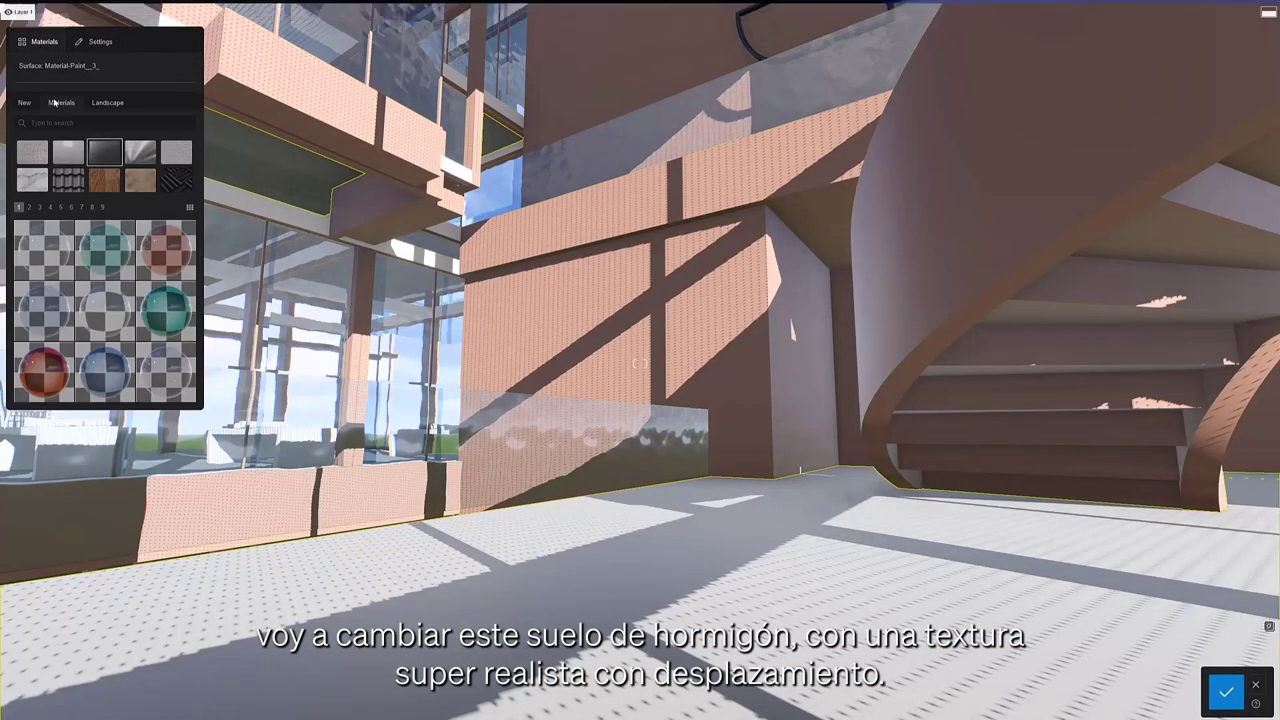
text(concre)
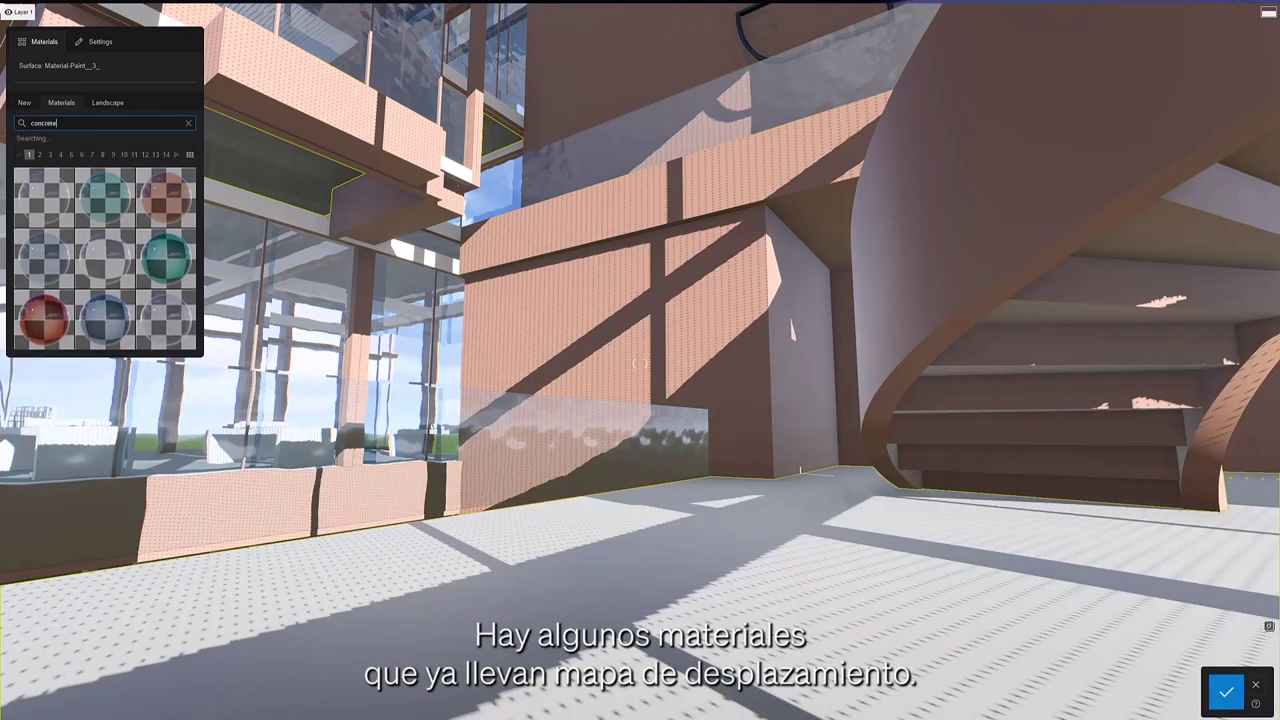
text(te)
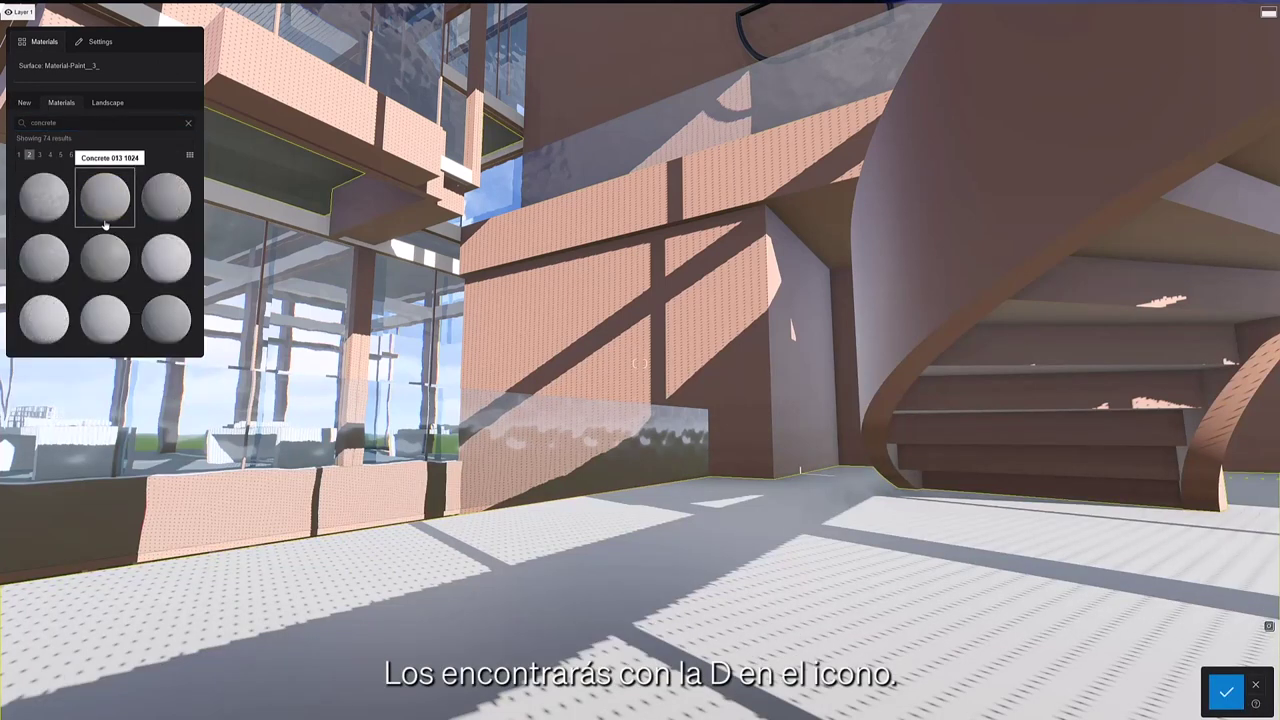
click(43, 262)
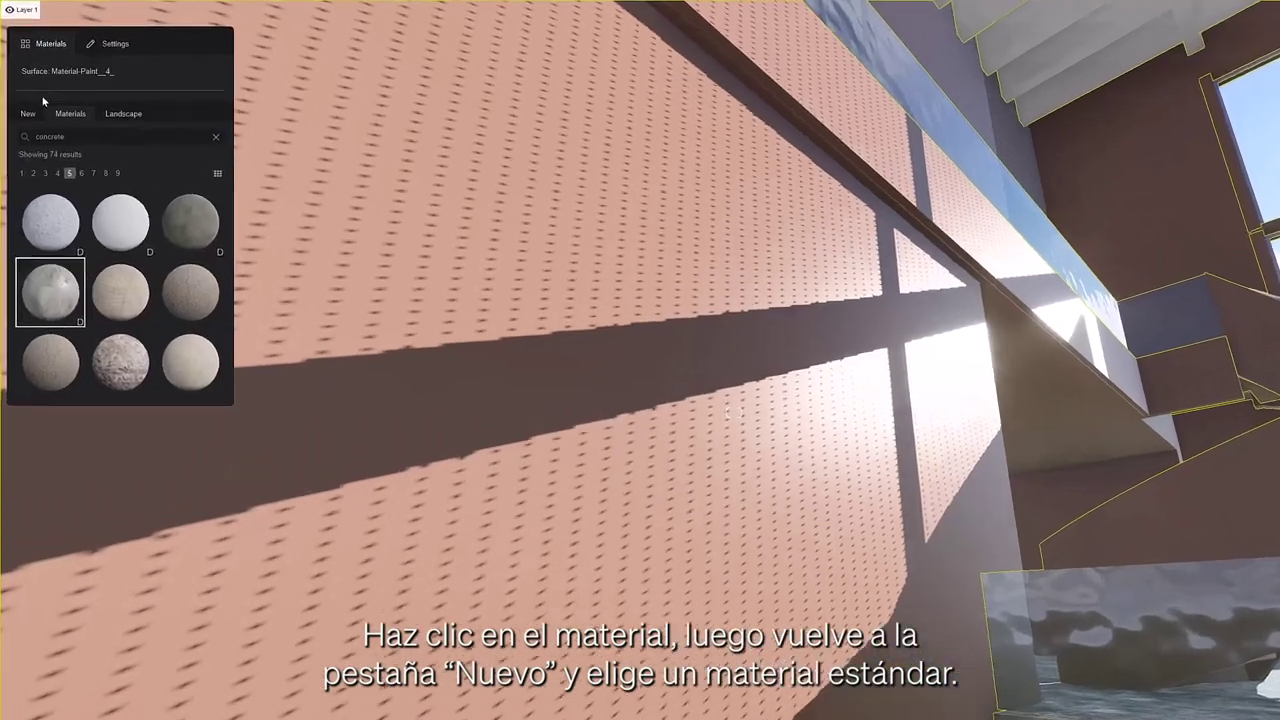
Step: Assign a new Standard material to the perforated wall and load fine_wood_pbr_18_42_diffuse.jpg as its texture map
click(24, 99)
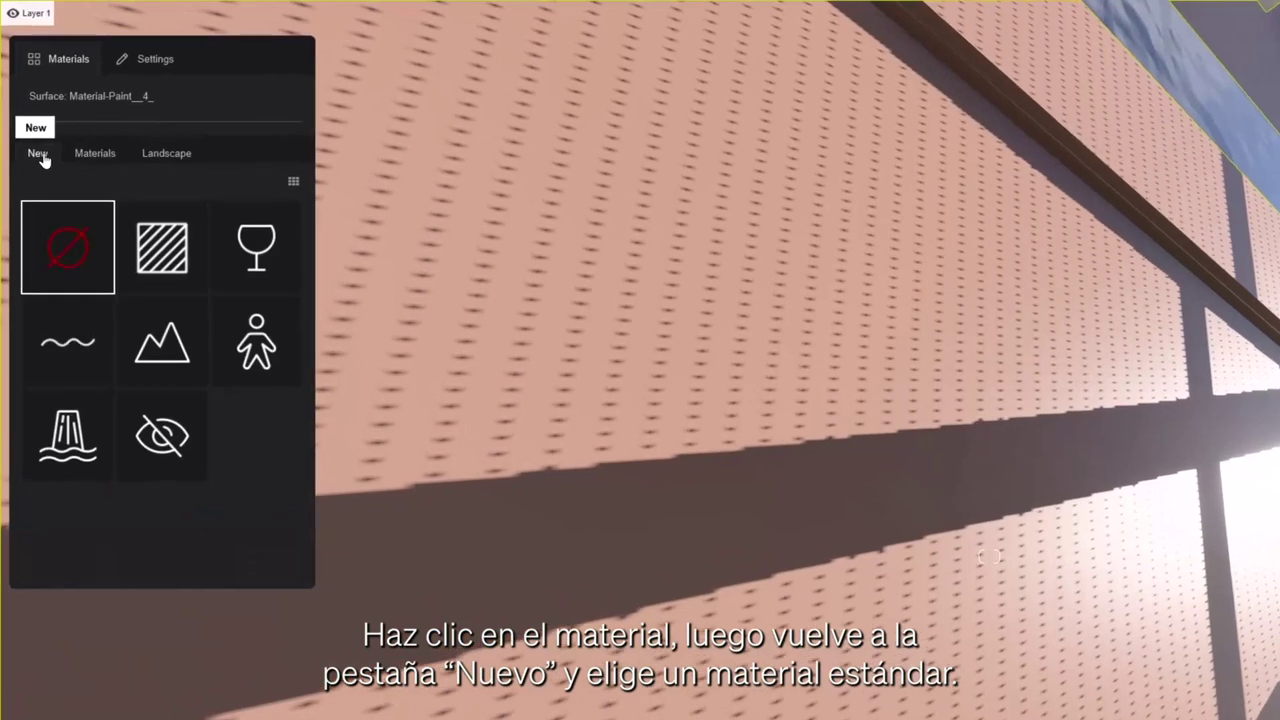
click(172, 250)
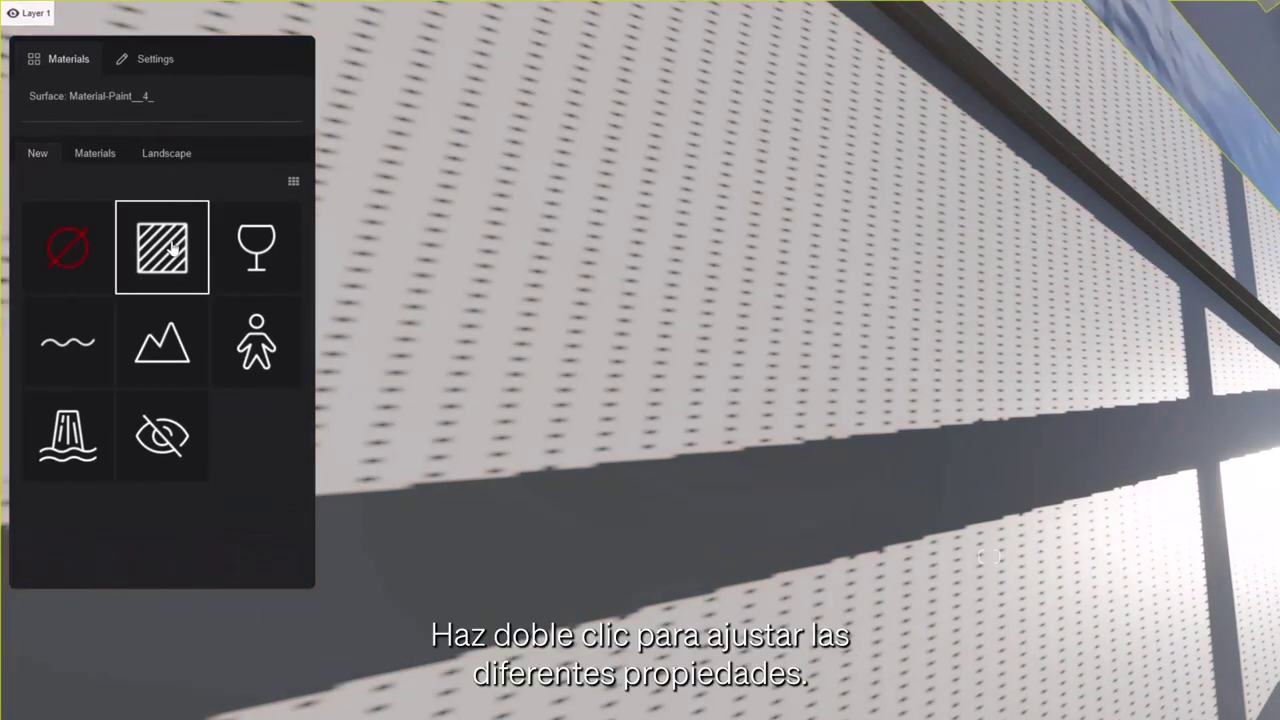
double_click(172, 250)
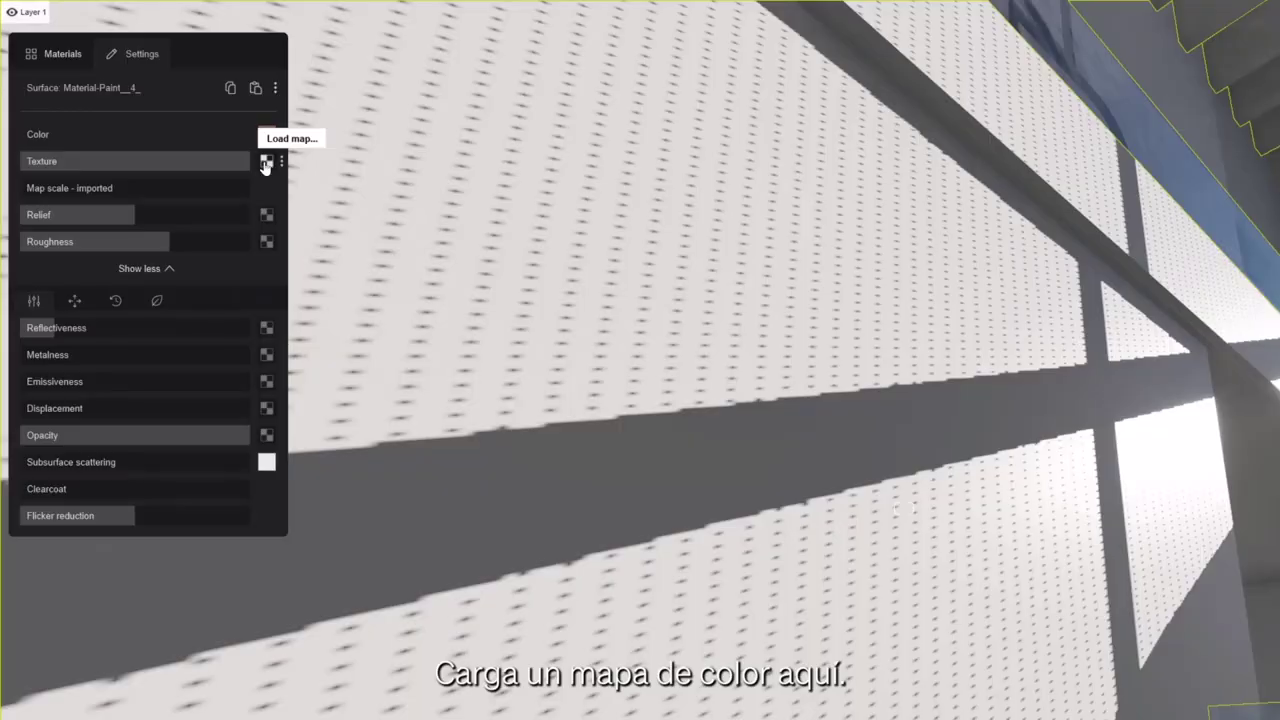
click(265, 163)
double_click(680, 143)
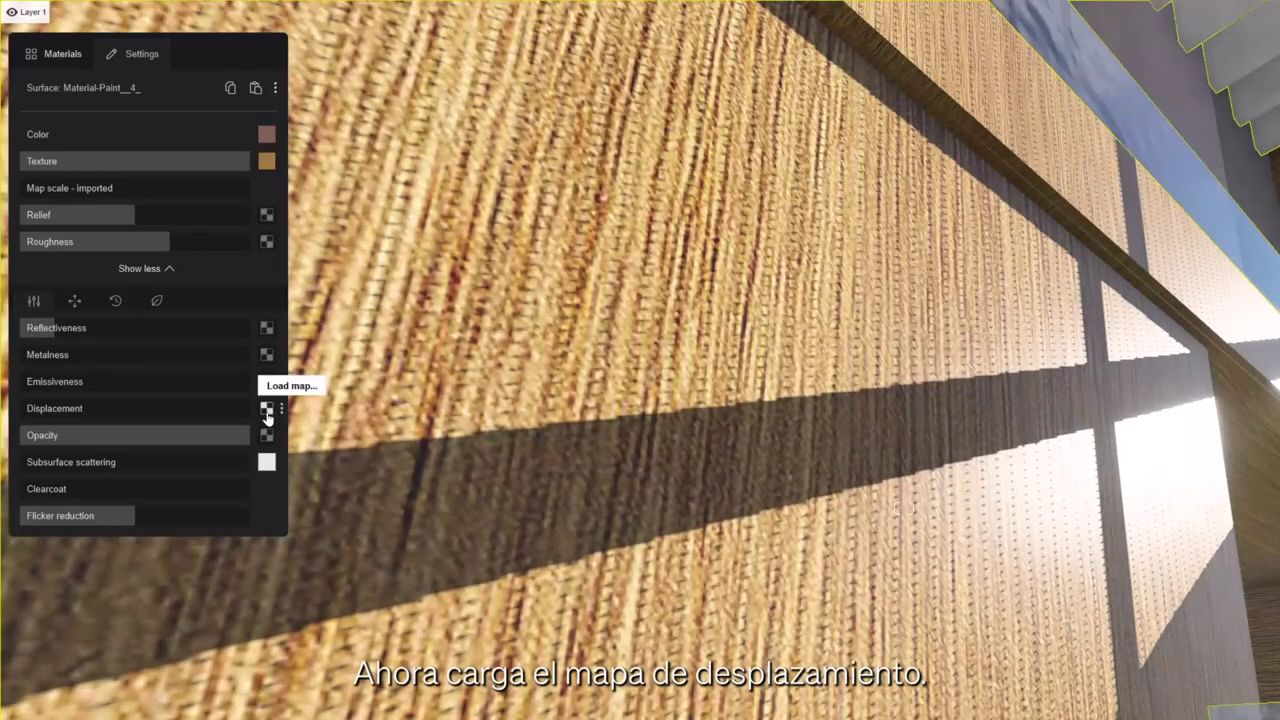
Step: Load fine_wood_pbr_18_42_displacement.jpg as the displacement map and generate a normal map for the relief from it
click(266, 408)
double_click(758, 159)
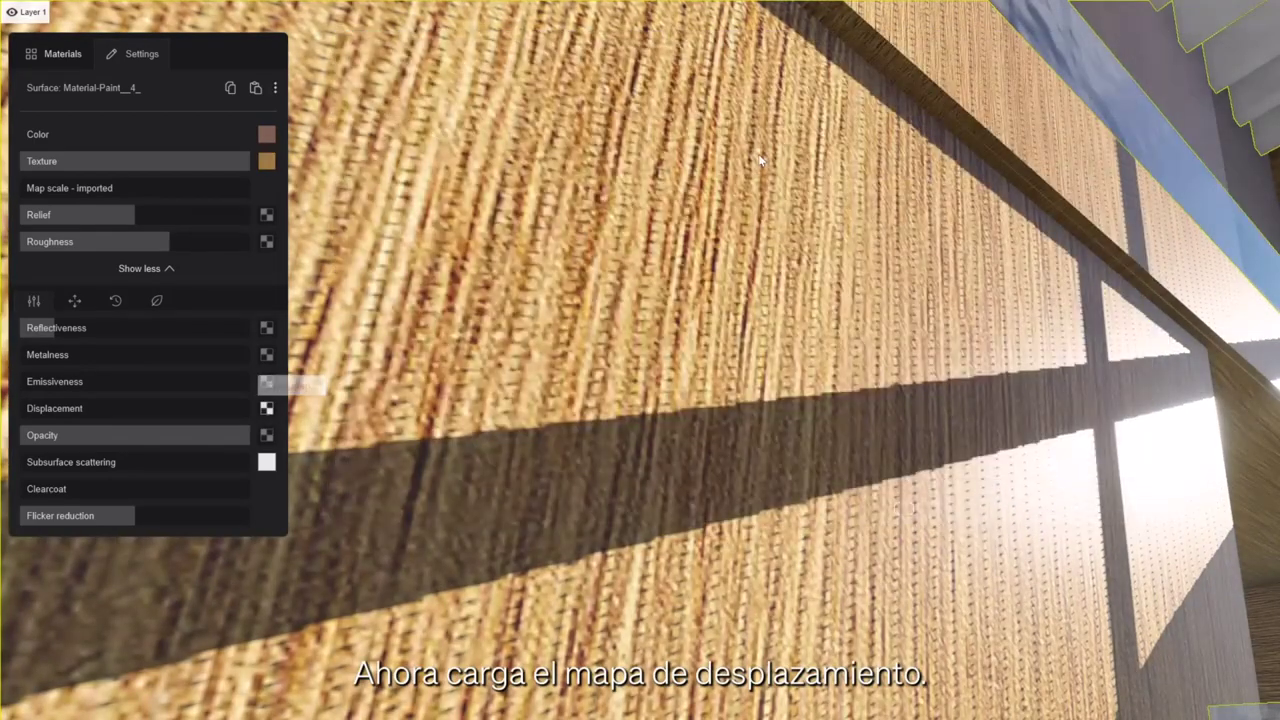
click(282, 214)
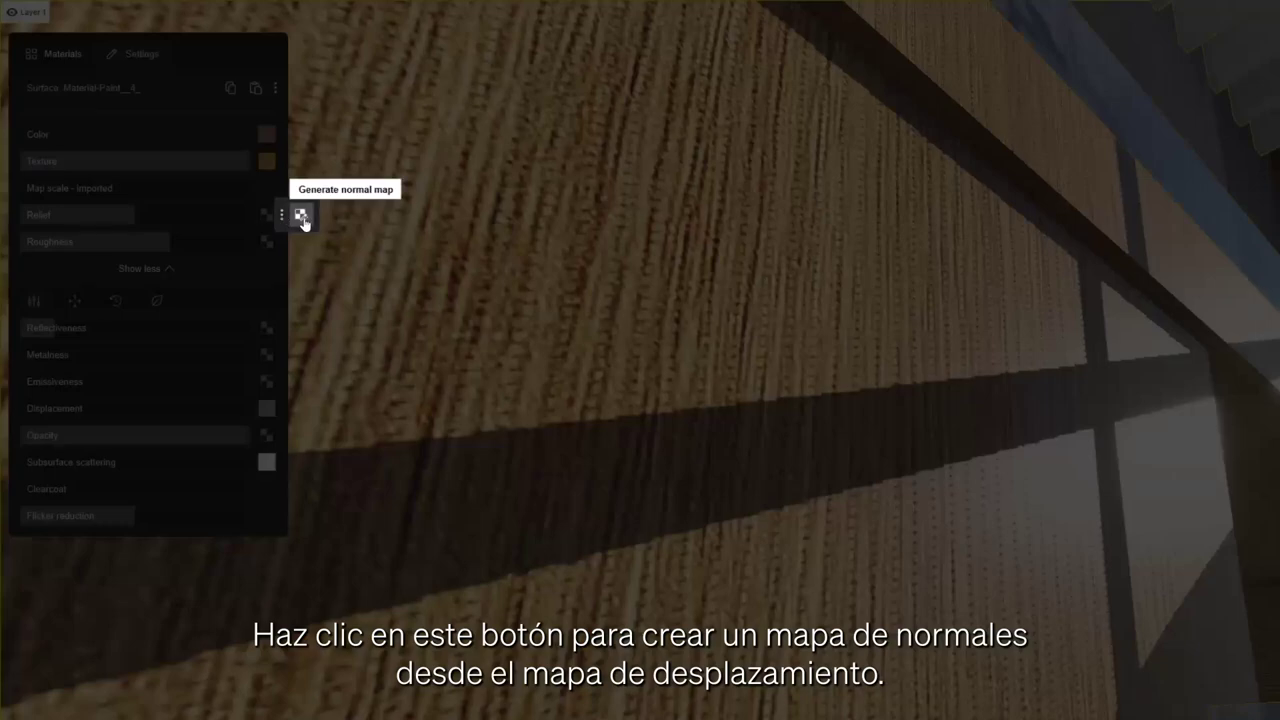
click(302, 216)
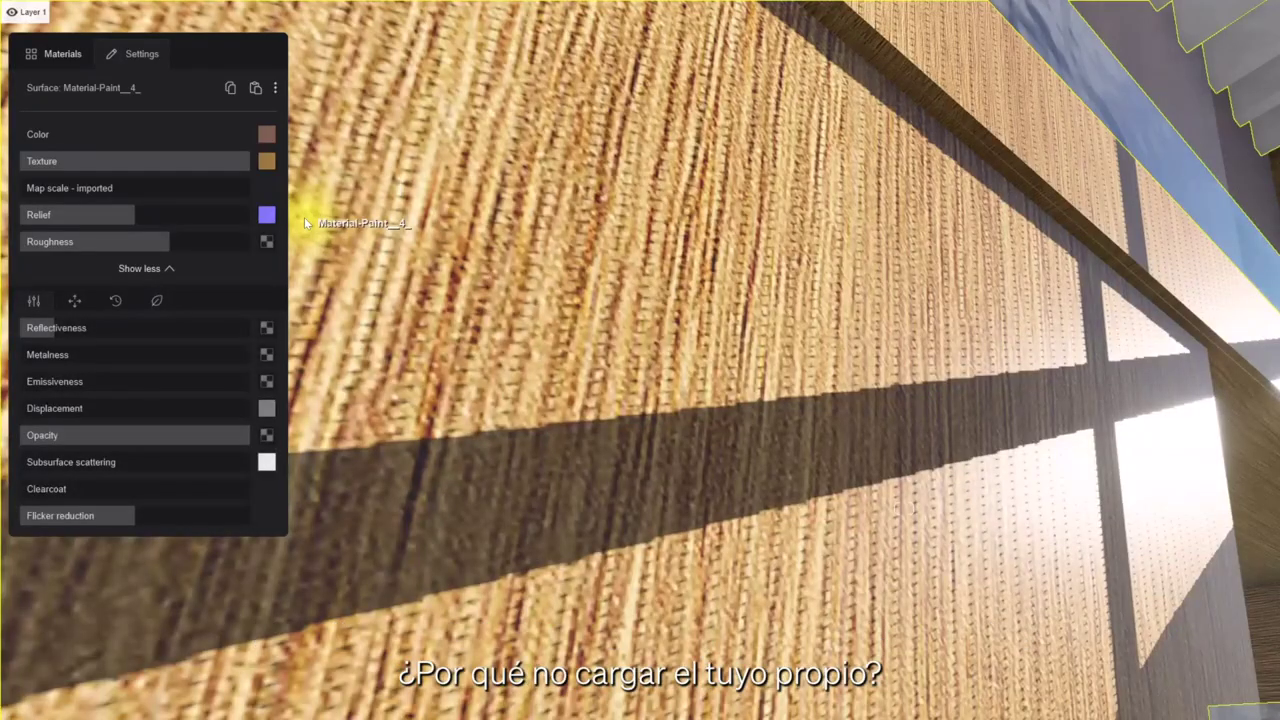
Step: Load fine_wood_pbr_18_42_normal.jpg as the relief map and fine_wood_pbr_18_42_roughness.jpg as the roughness map
click(266, 216)
double_click(899, 164)
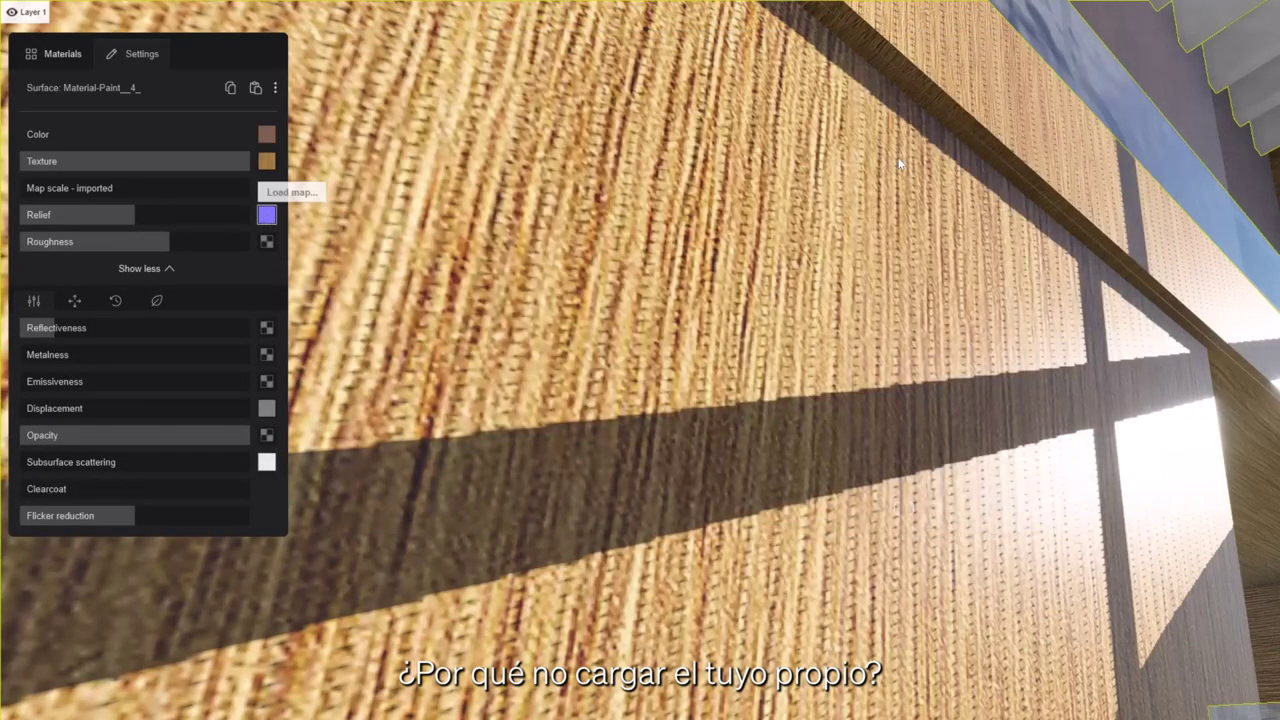
click(266, 243)
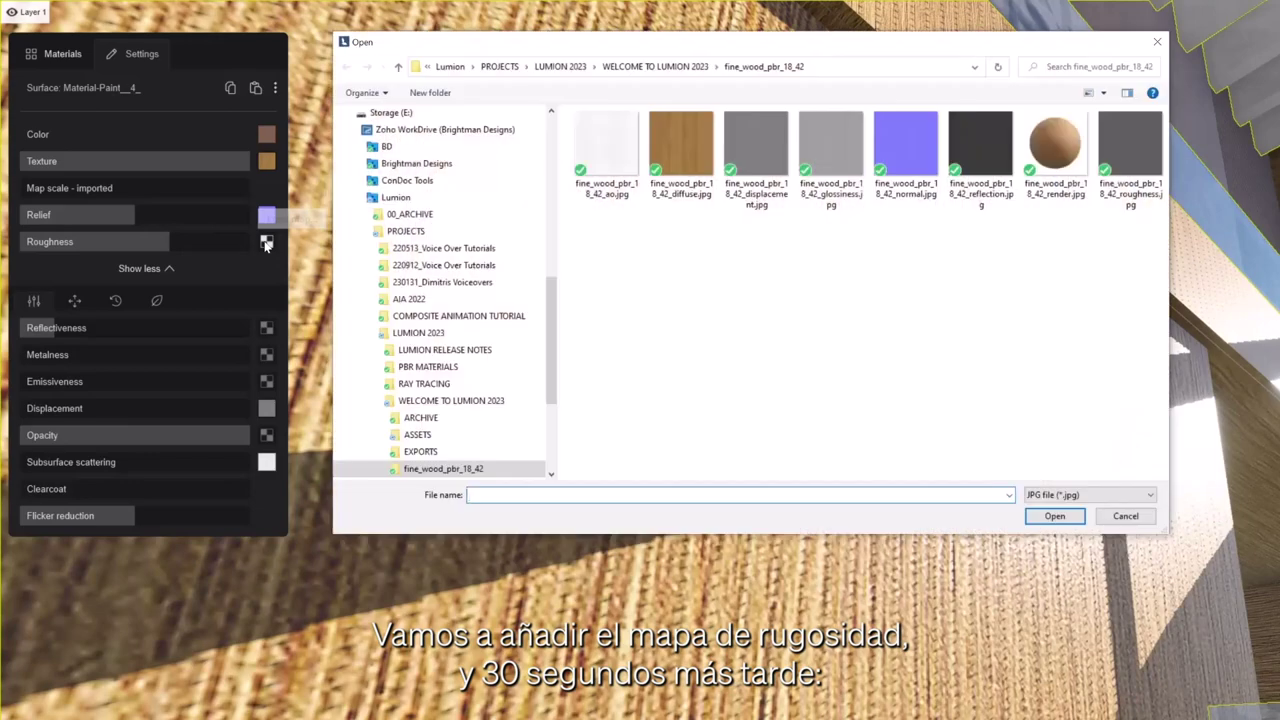
double_click(1126, 160)
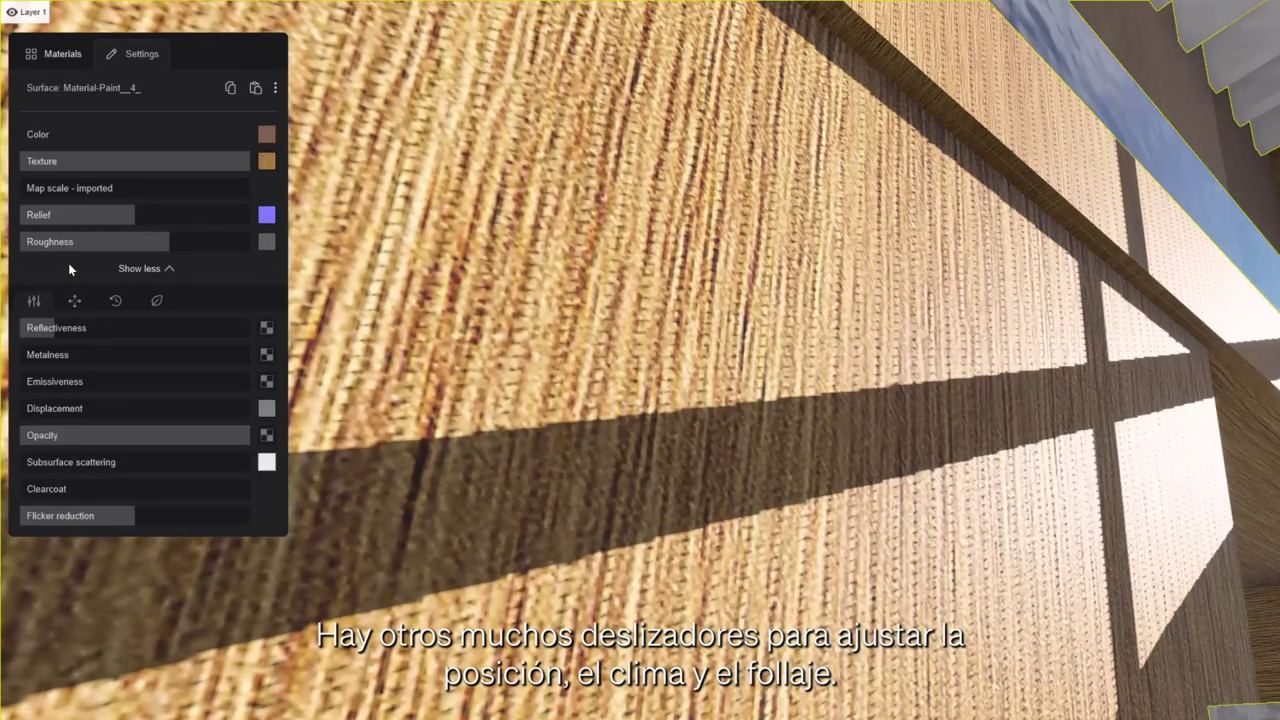
Step: Look through the UV coordinates, weathering and foliage settings of the wood material
click(90, 306)
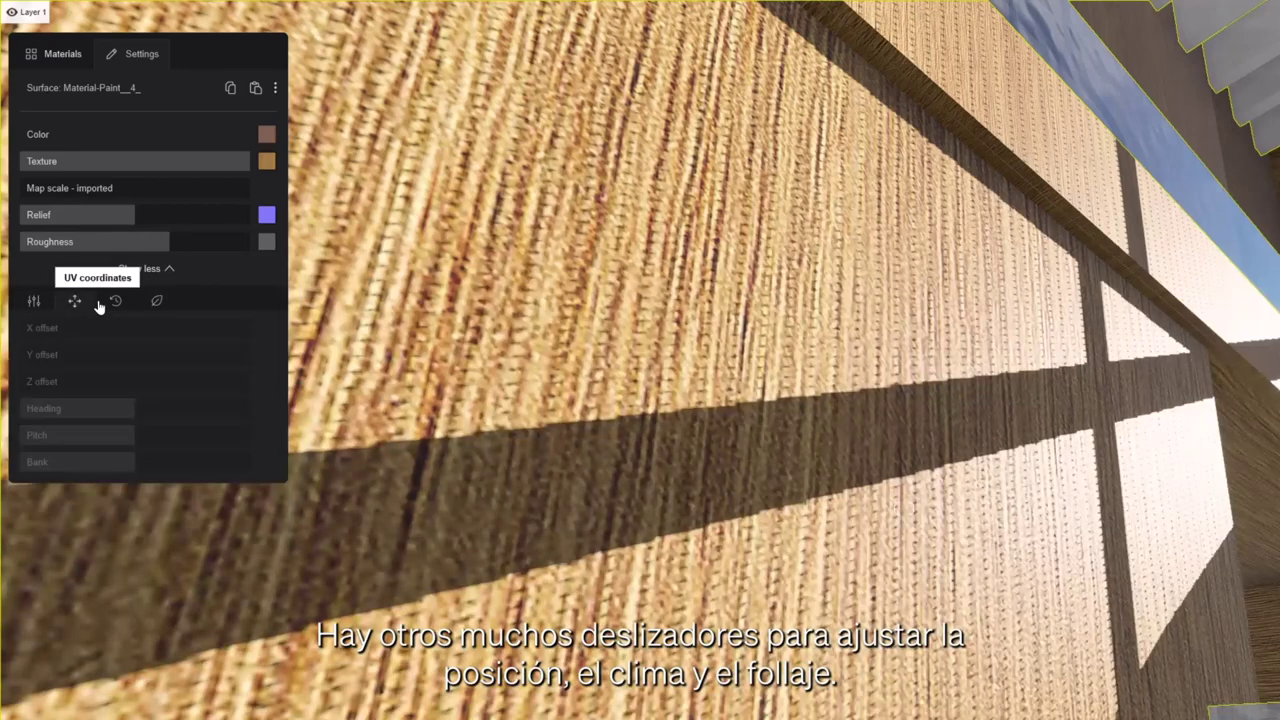
click(129, 308)
click(166, 306)
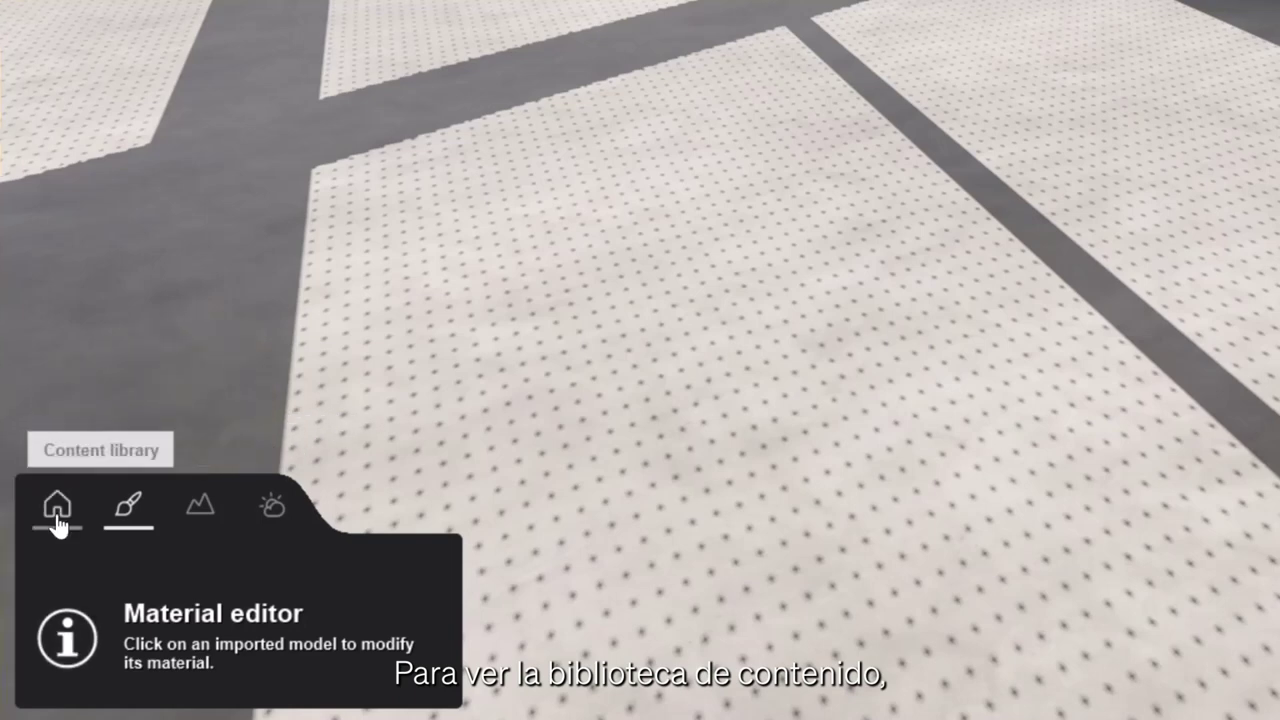
Step: Switch from the material editor to placing content library models and open the furniture objects category
click(57, 522)
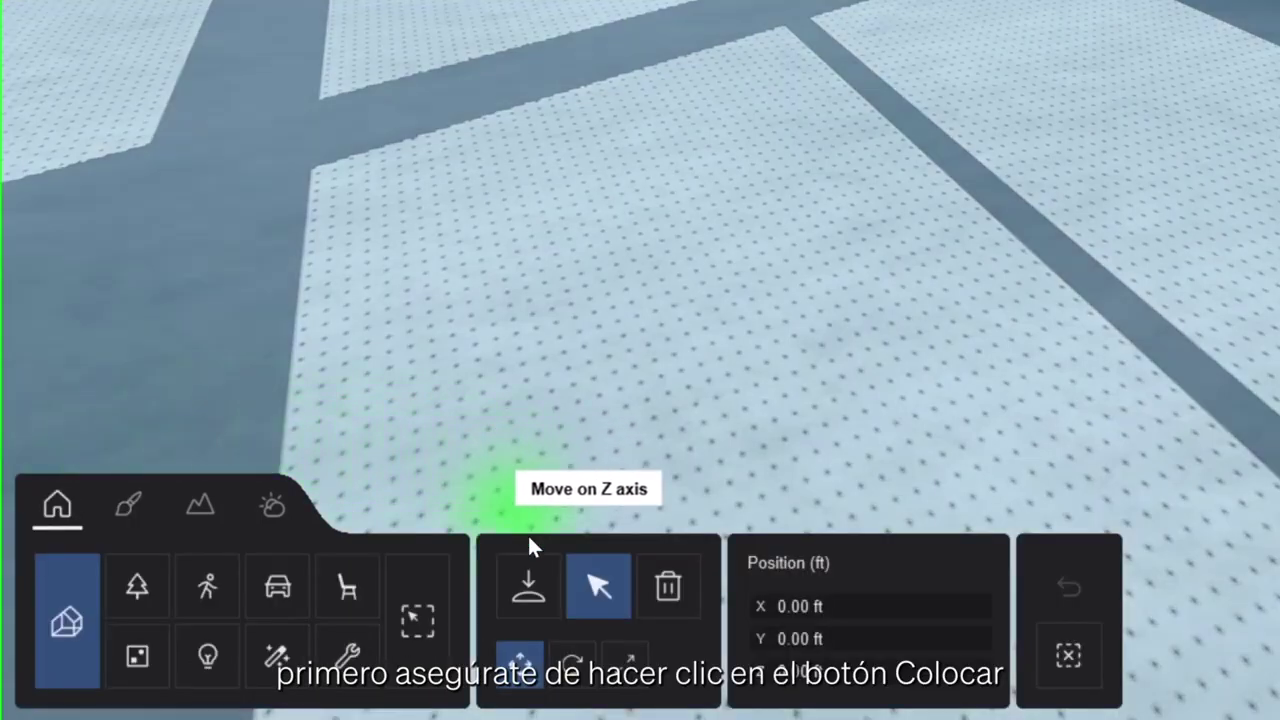
click(530, 588)
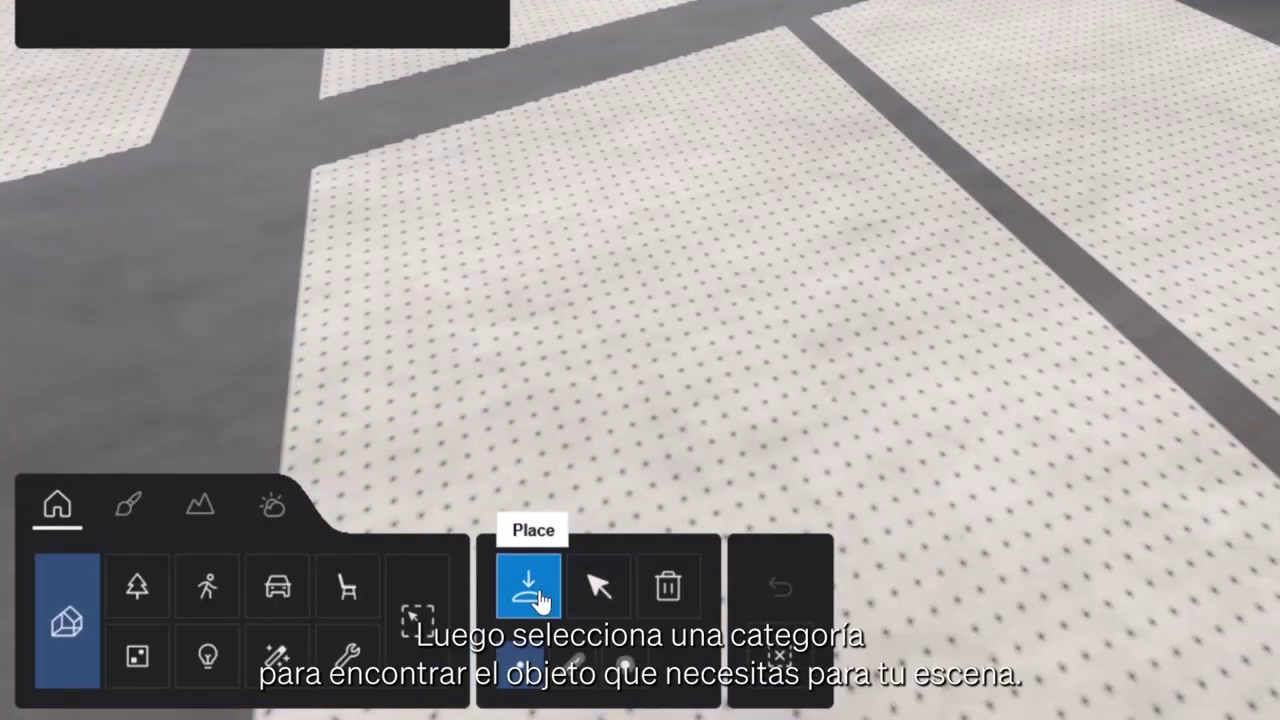
click(347, 595)
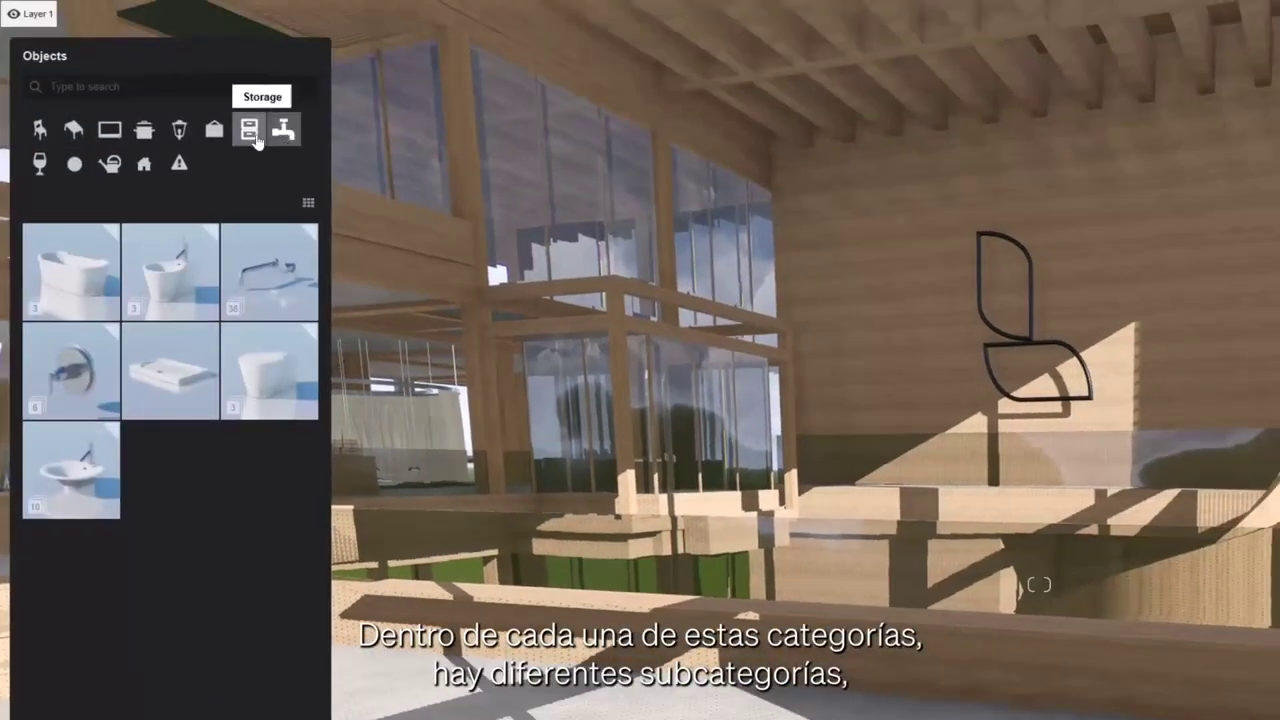
Step: Browse the object subcategories from Storage through to Seating
click(249, 129)
click(179, 132)
click(144, 134)
click(108, 138)
click(70, 136)
click(40, 132)
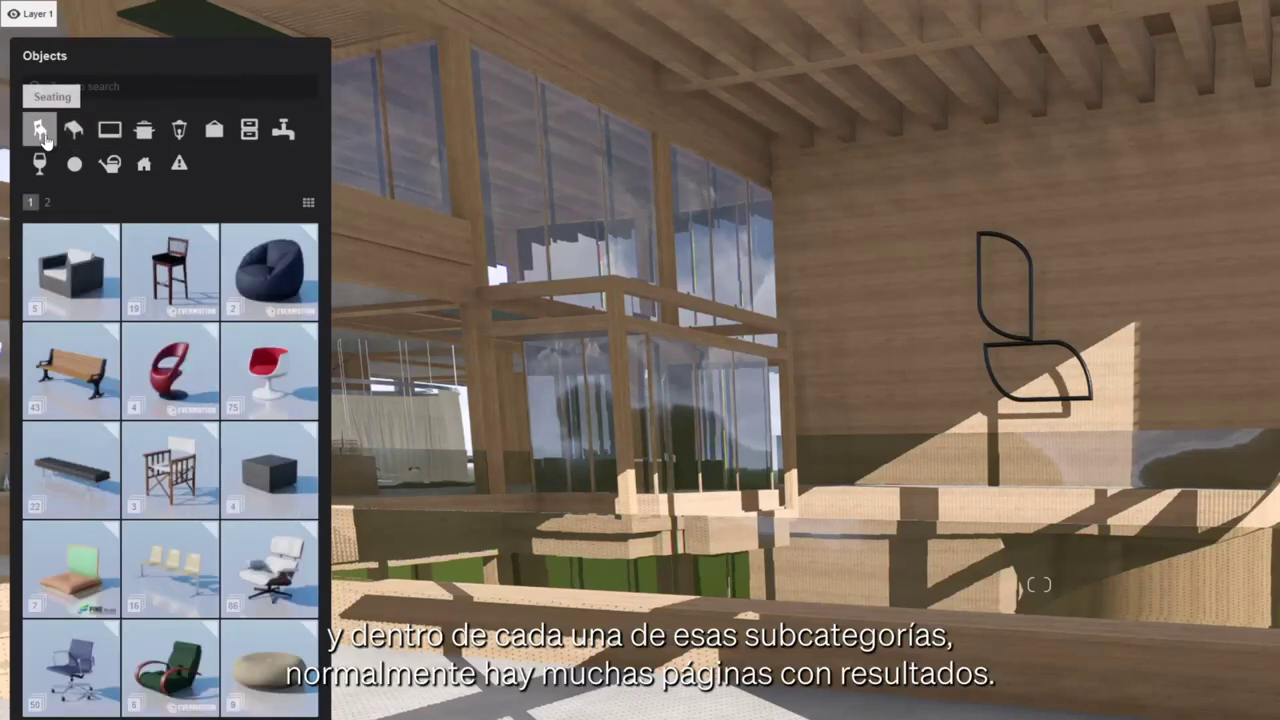
Step: Look through the sofa collection in Seating and search the object library for L23
scroll(97, 284, down, 2)
click(97, 284)
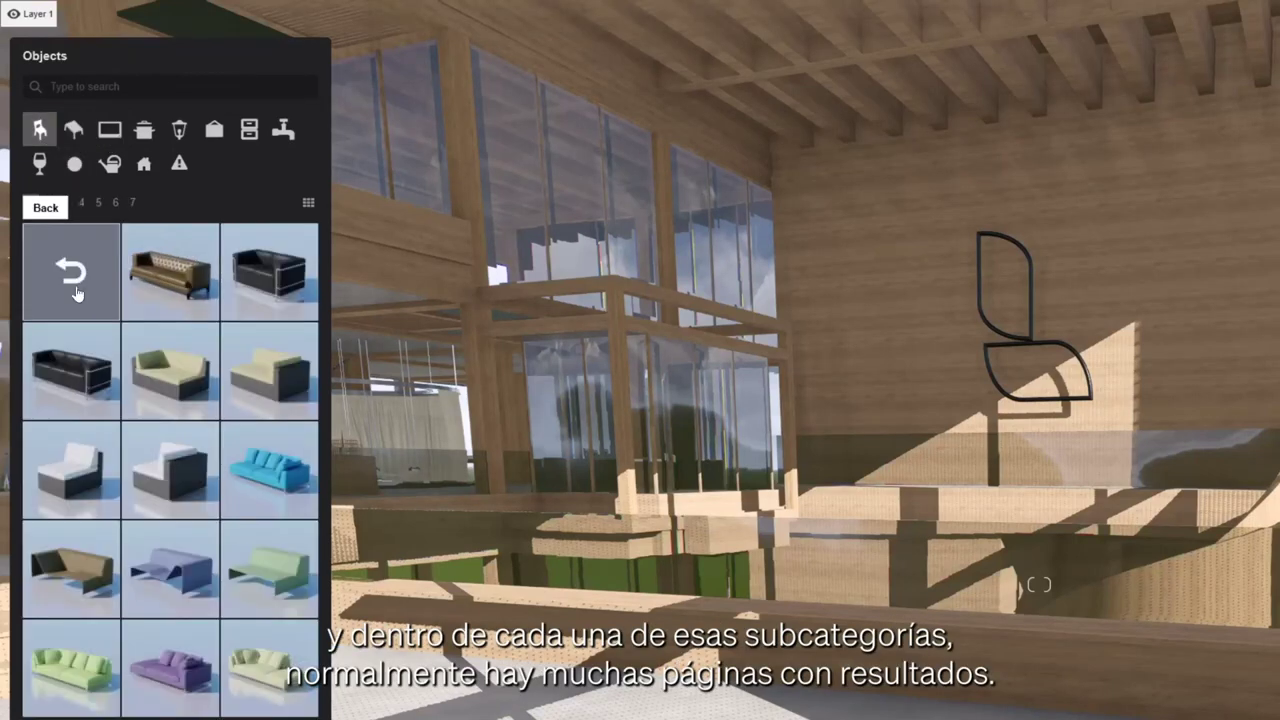
scroll(76, 292, down, 4)
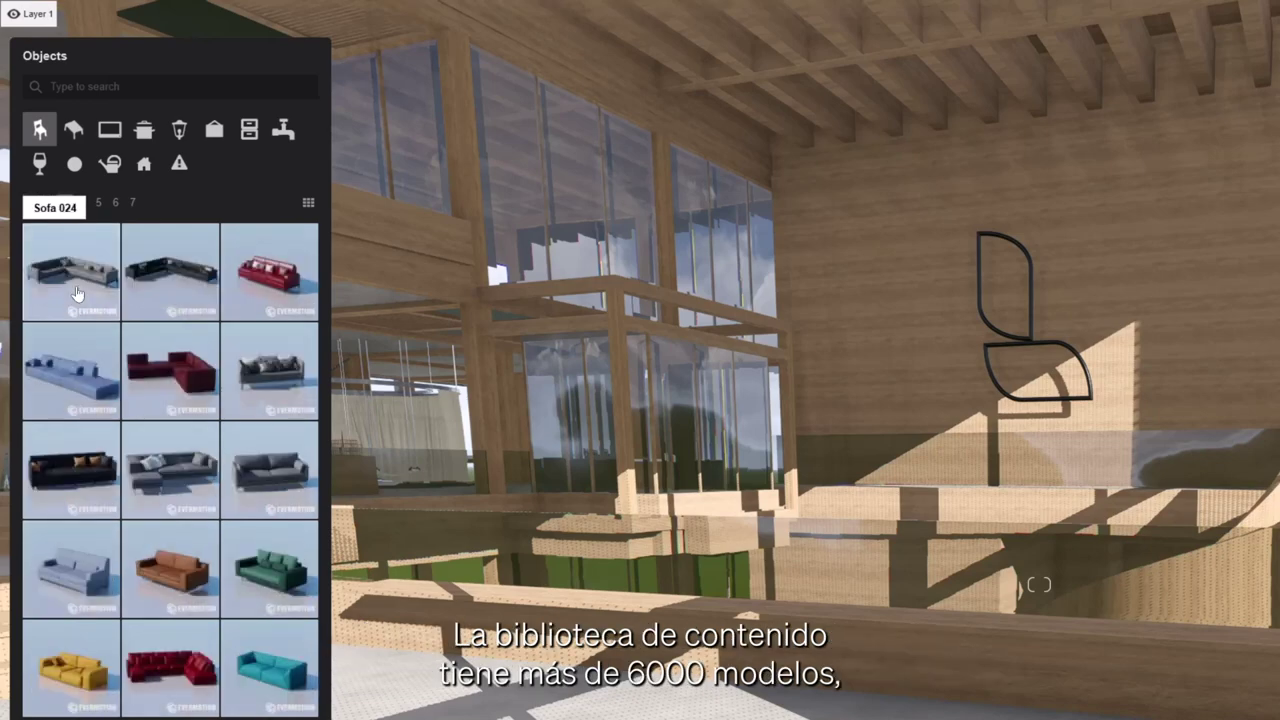
scroll(76, 292, down, 2)
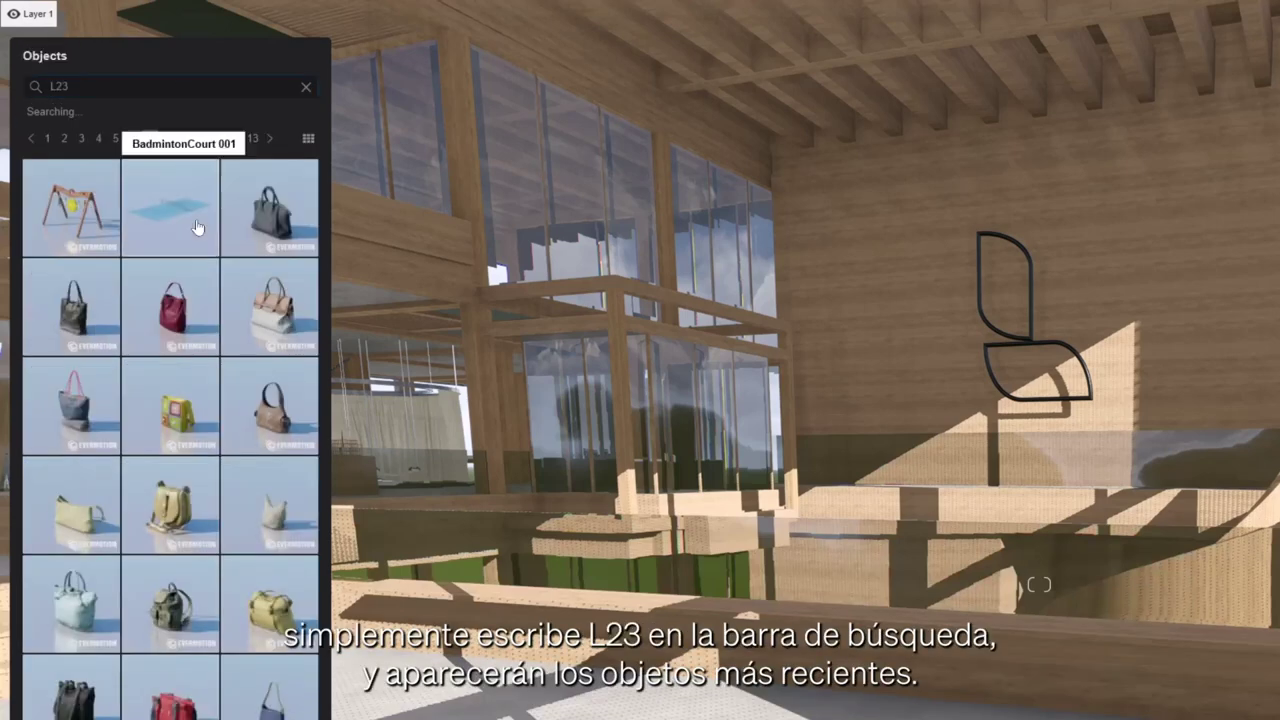
scroll(197, 228, down, 3)
scroll(197, 228, down, 3)
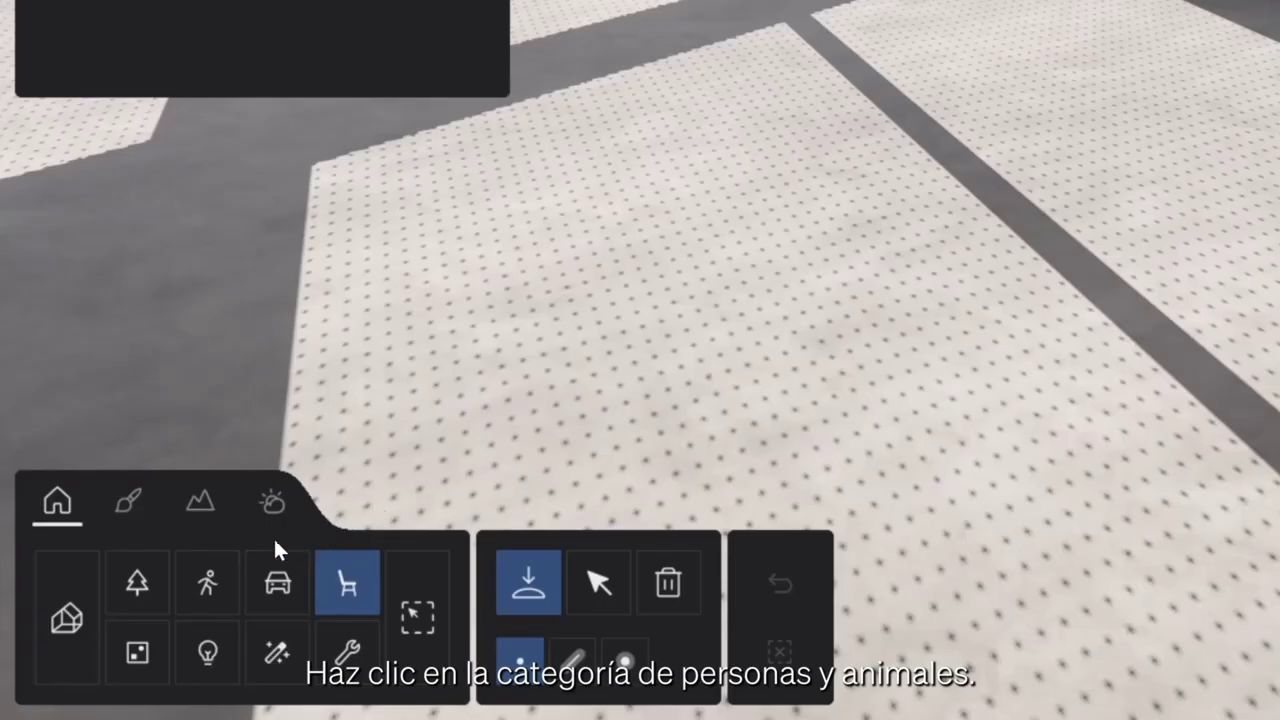
Step: Find the Man Caucasian 0029 collection under People and Animals and place its Idle character on the floor
click(222, 604)
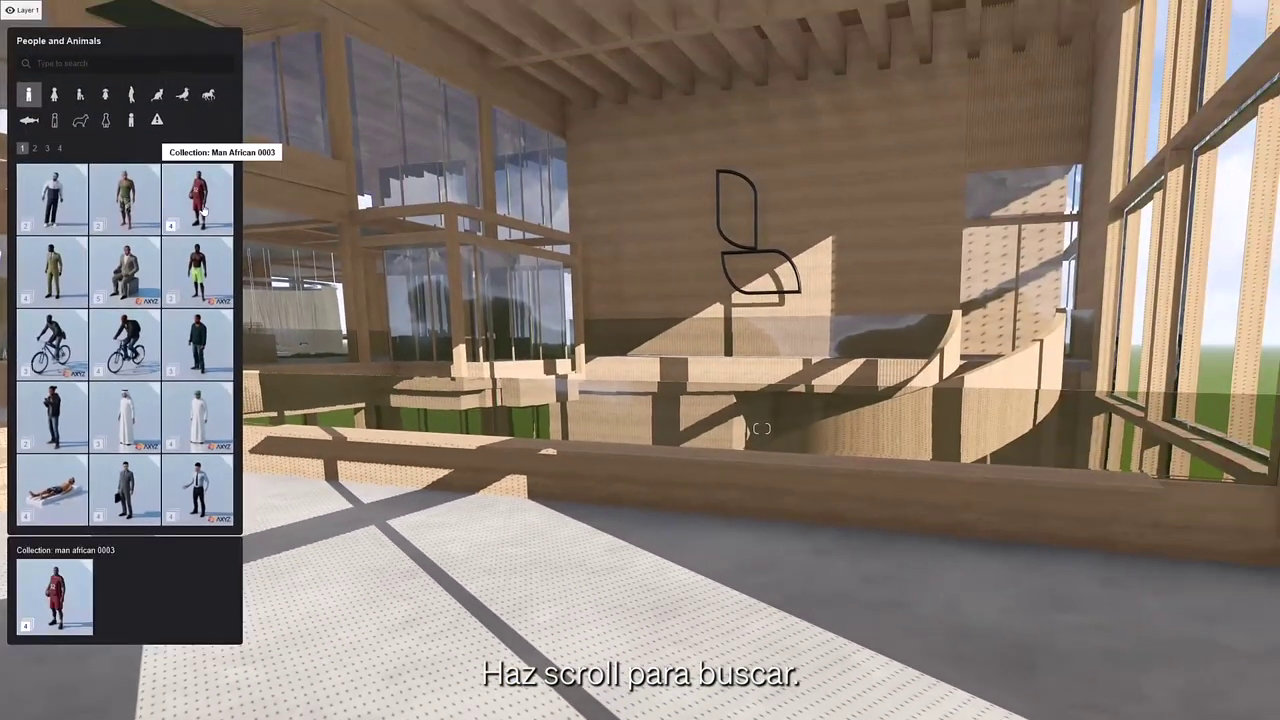
scroll(200, 208, down, 3)
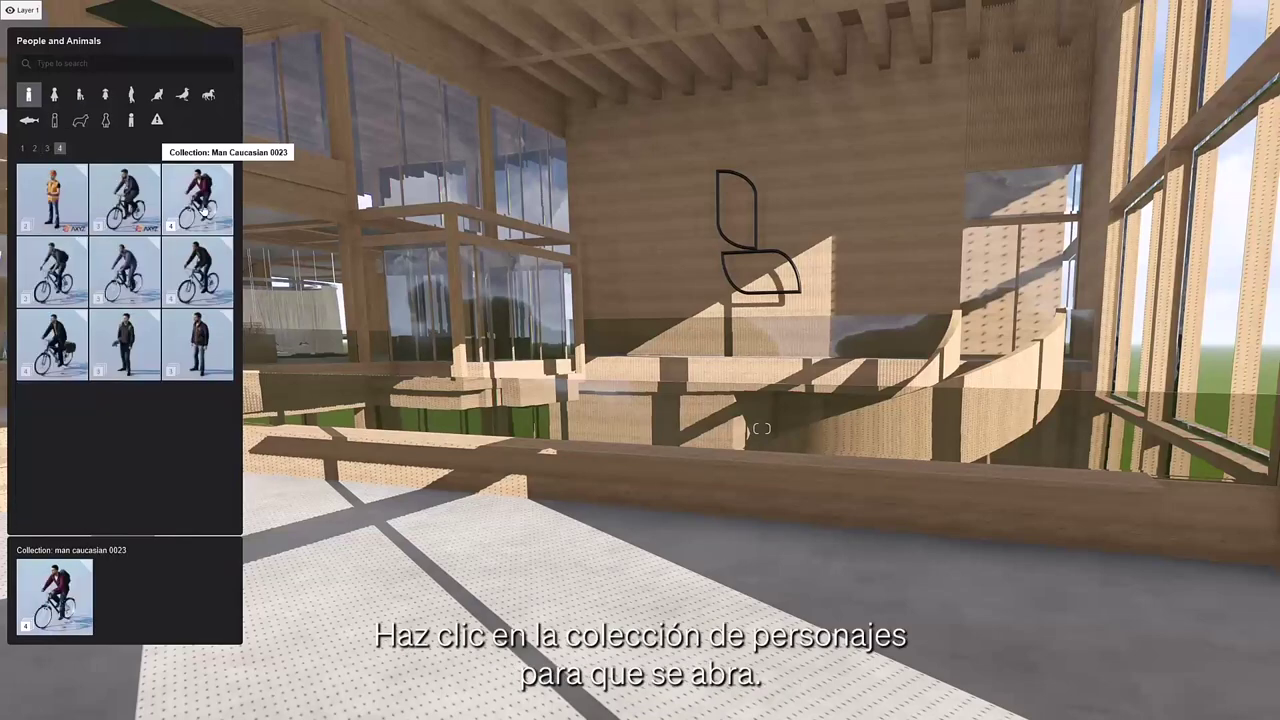
click(200, 352)
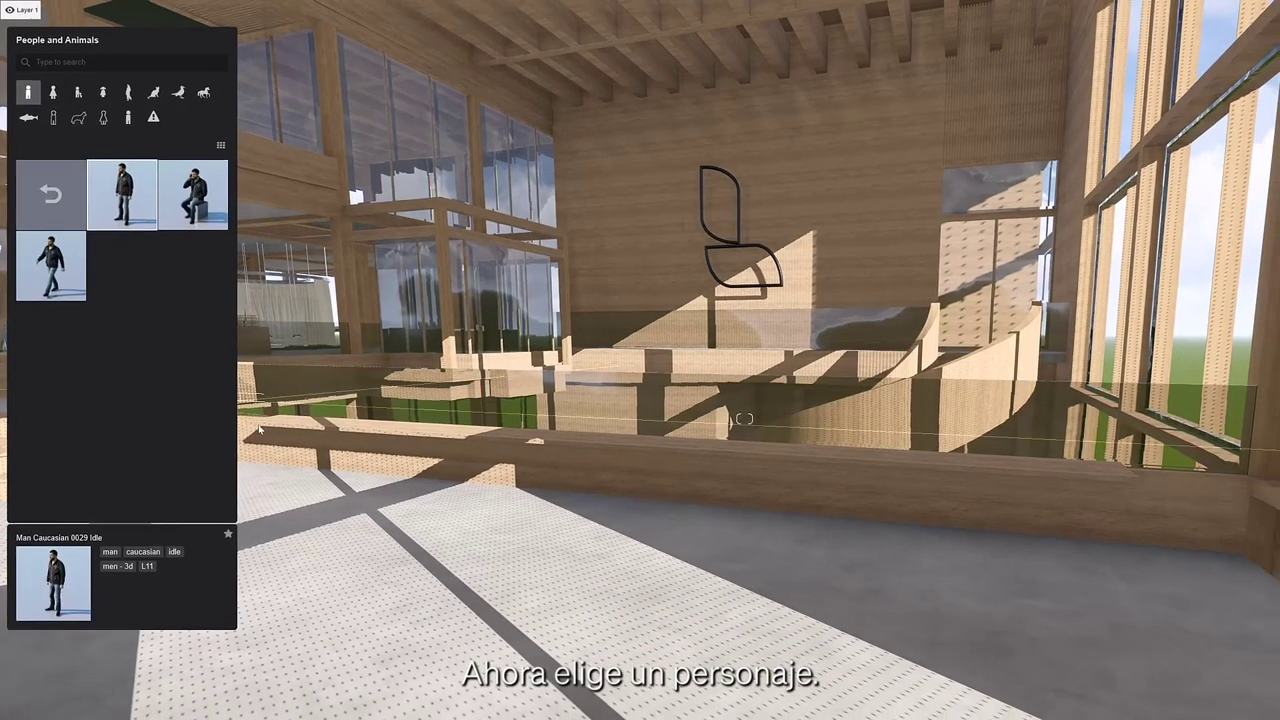
click(128, 222)
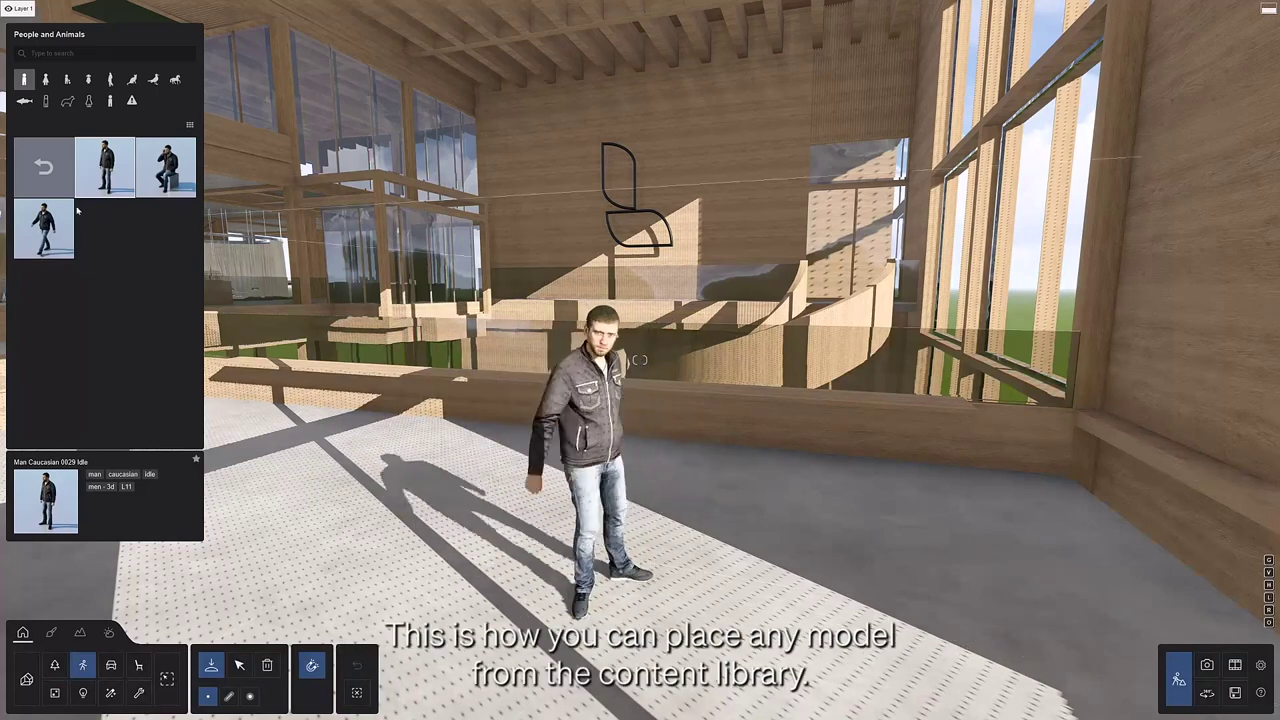
Step: Place another man, a woman in a black suit and Woman Caucasian 0017 Walk around the first man
click(189, 124)
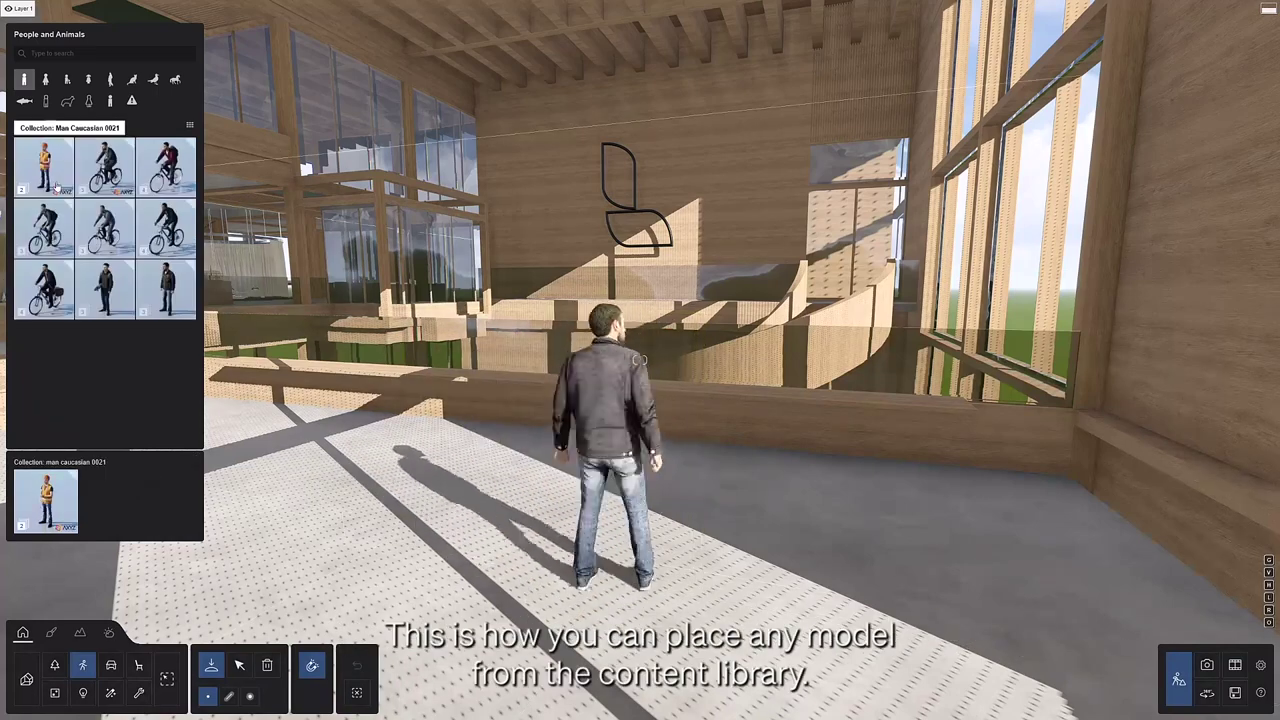
click(45, 250)
click(279, 406)
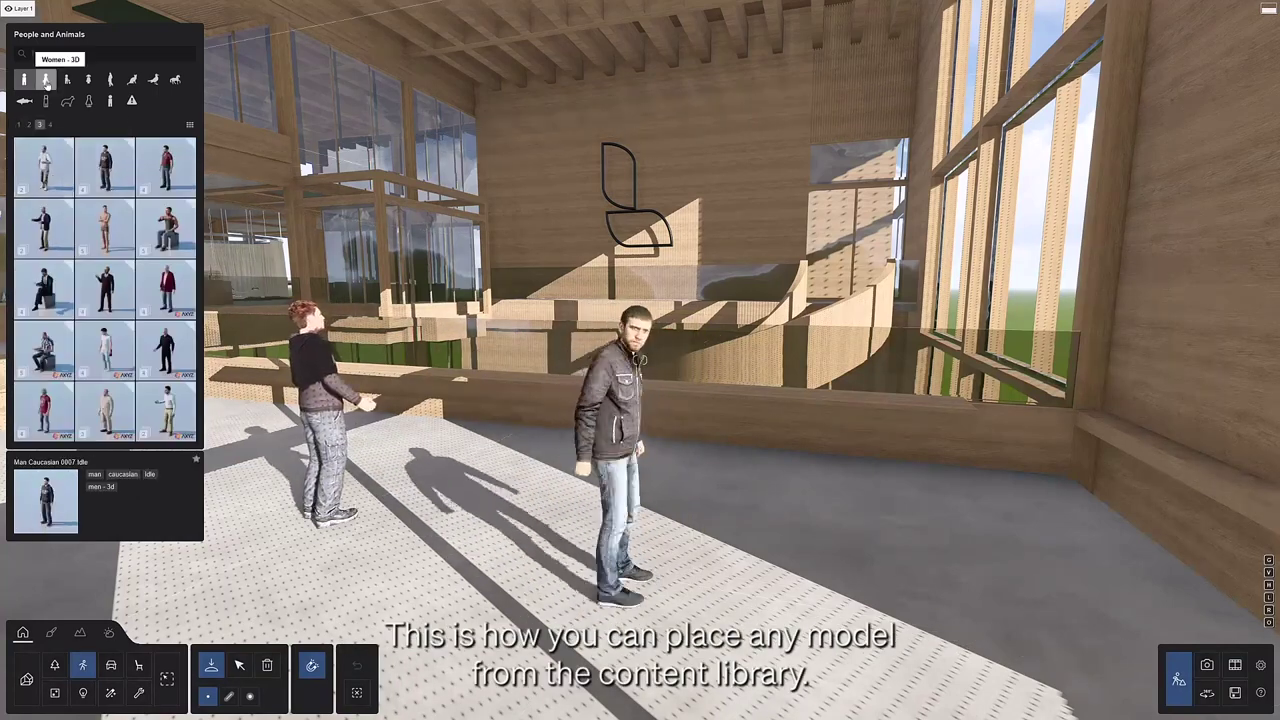
click(838, 520)
click(189, 124)
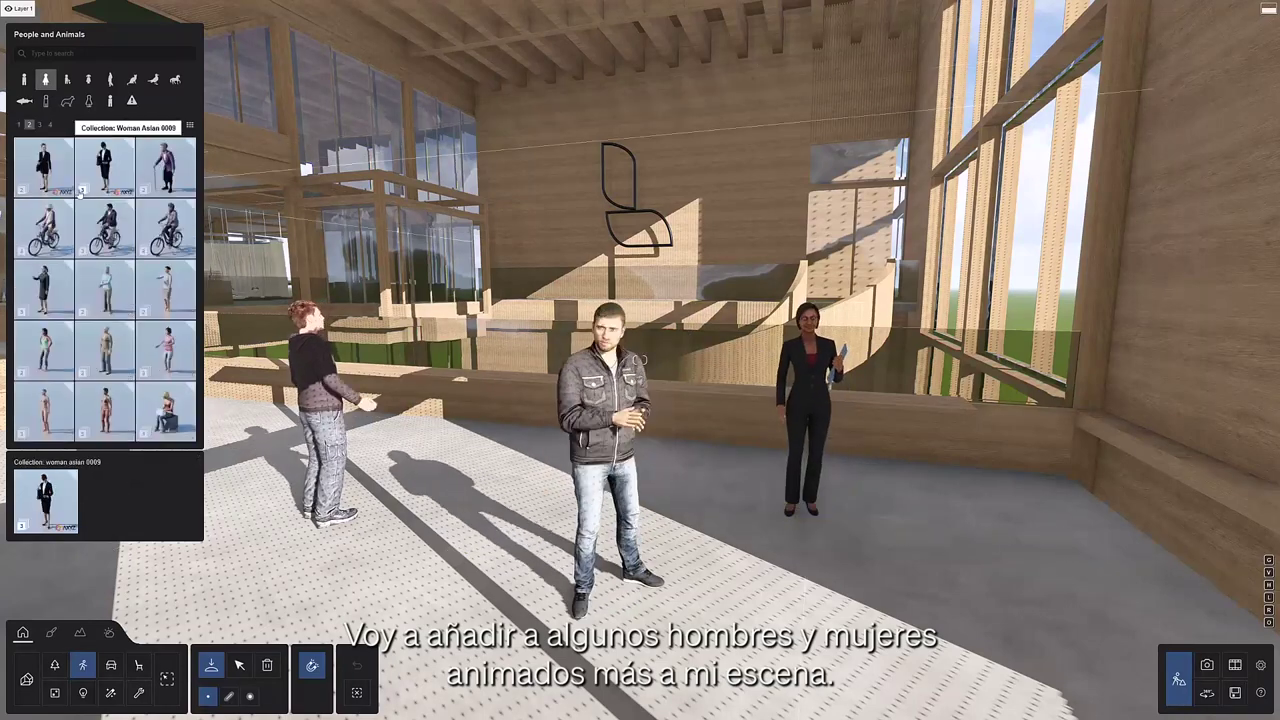
click(166, 170)
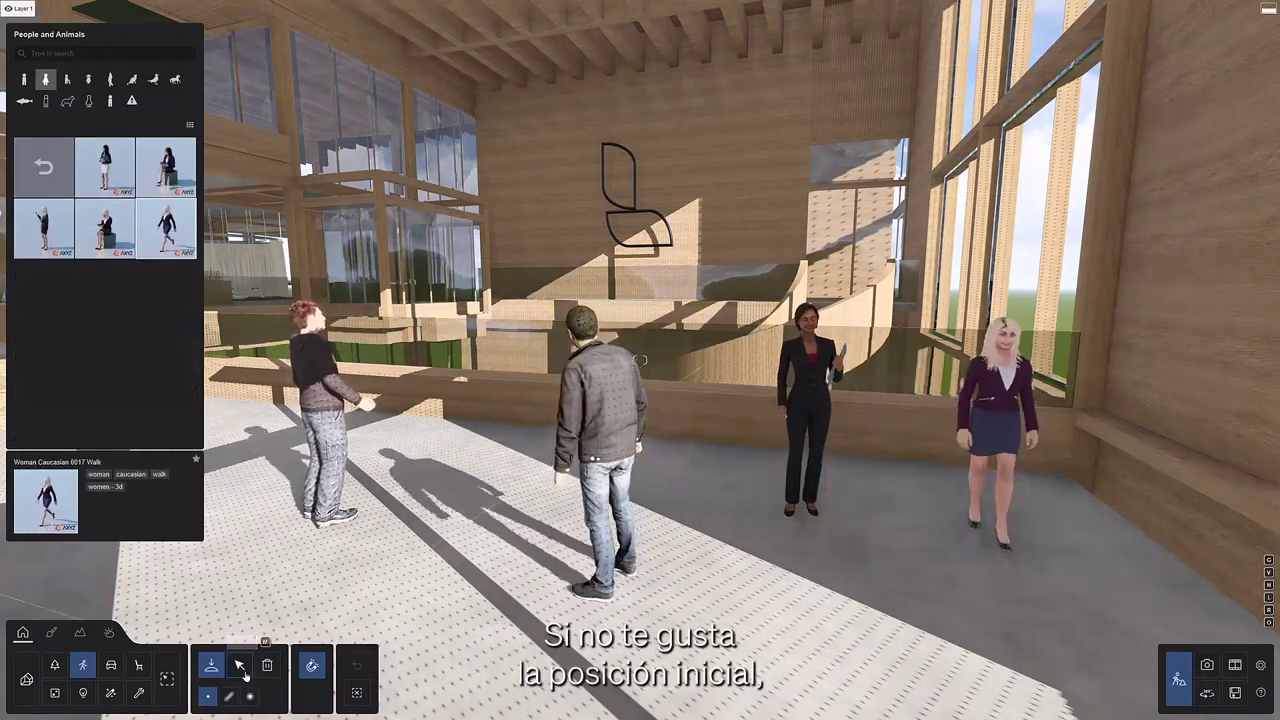
Step: Move the man in the leather jacket, the woman in the black suit and the blonde woman along the X axis to regroup them
click(615, 440)
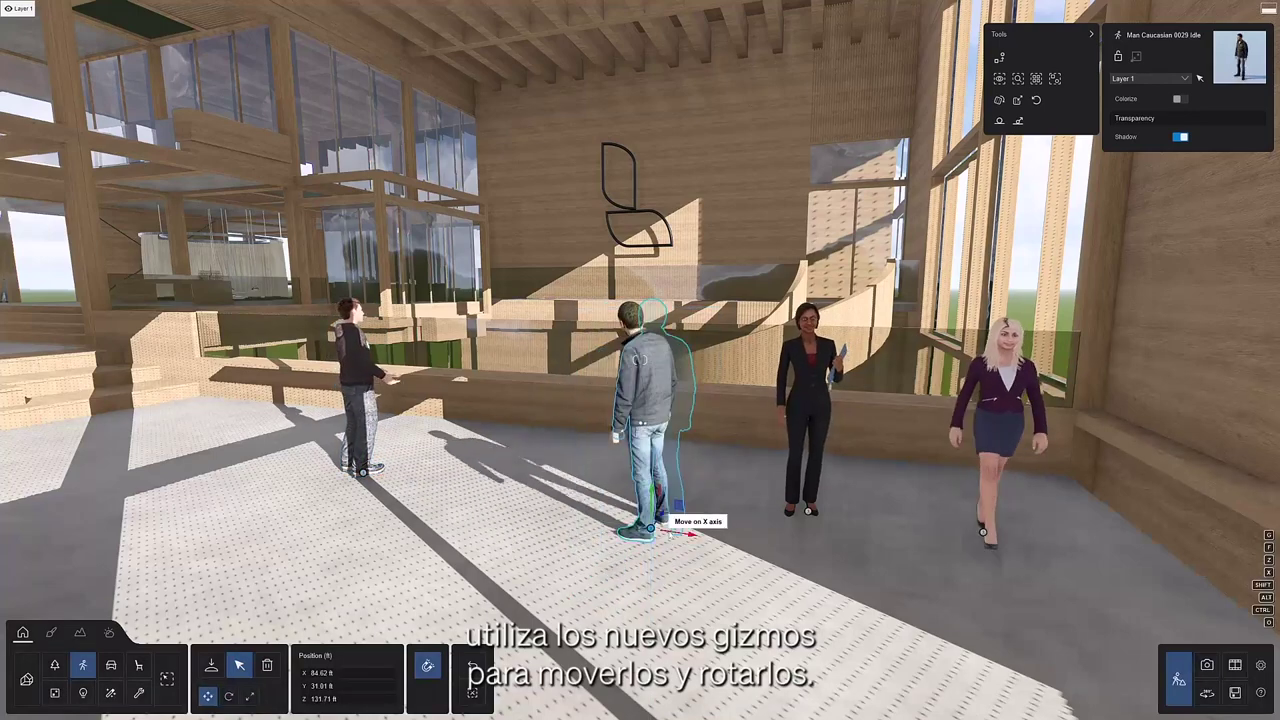
drag(688, 532, 605, 520)
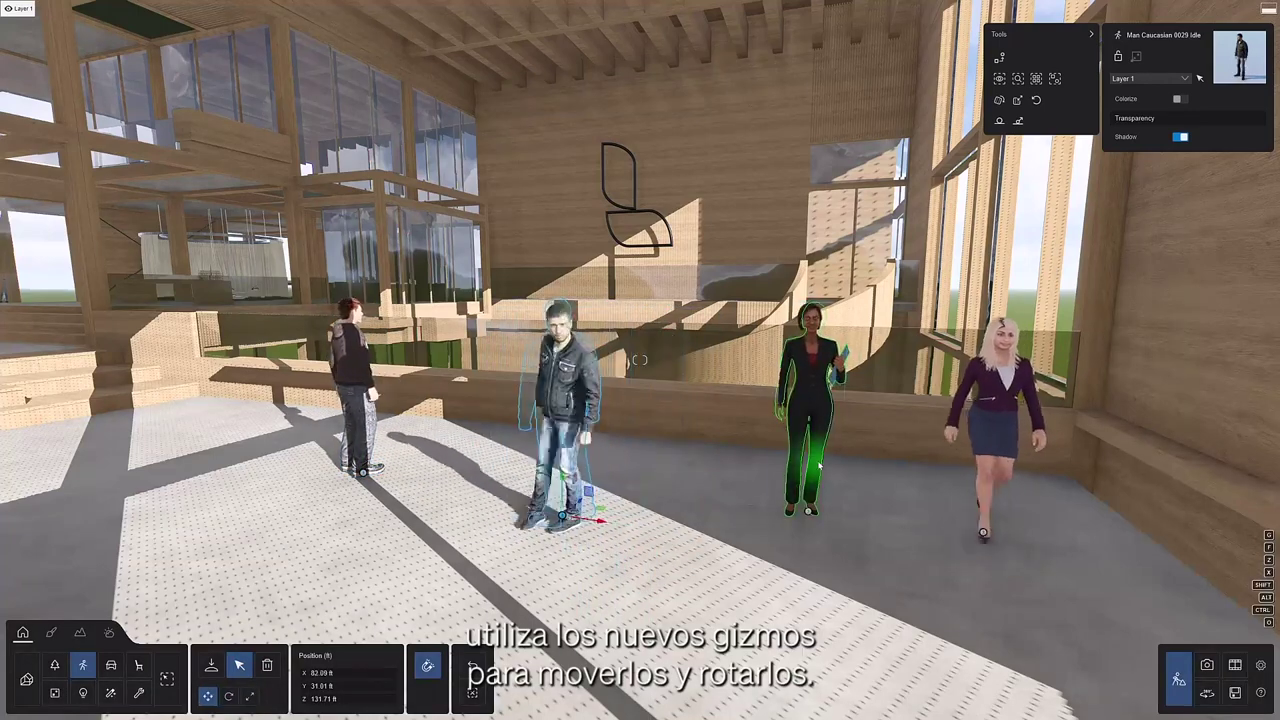
drag(810, 482, 745, 490)
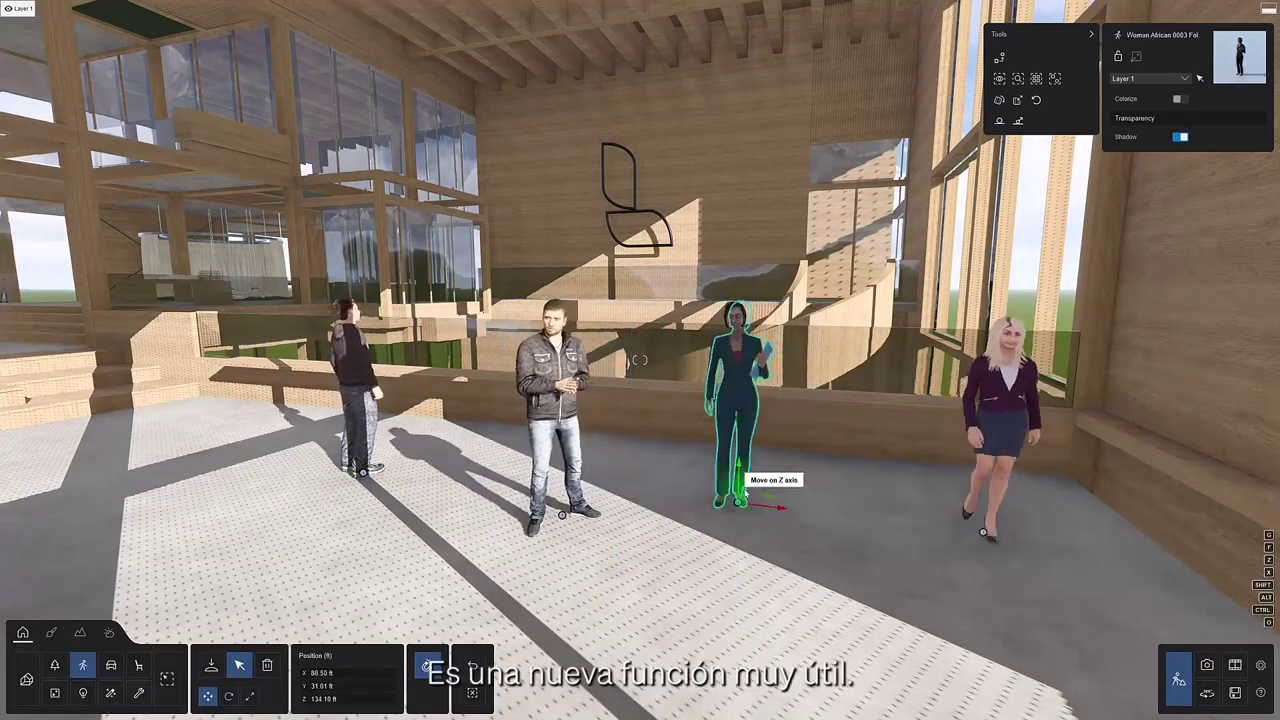
click(983, 532)
drag(1002, 528, 925, 528)
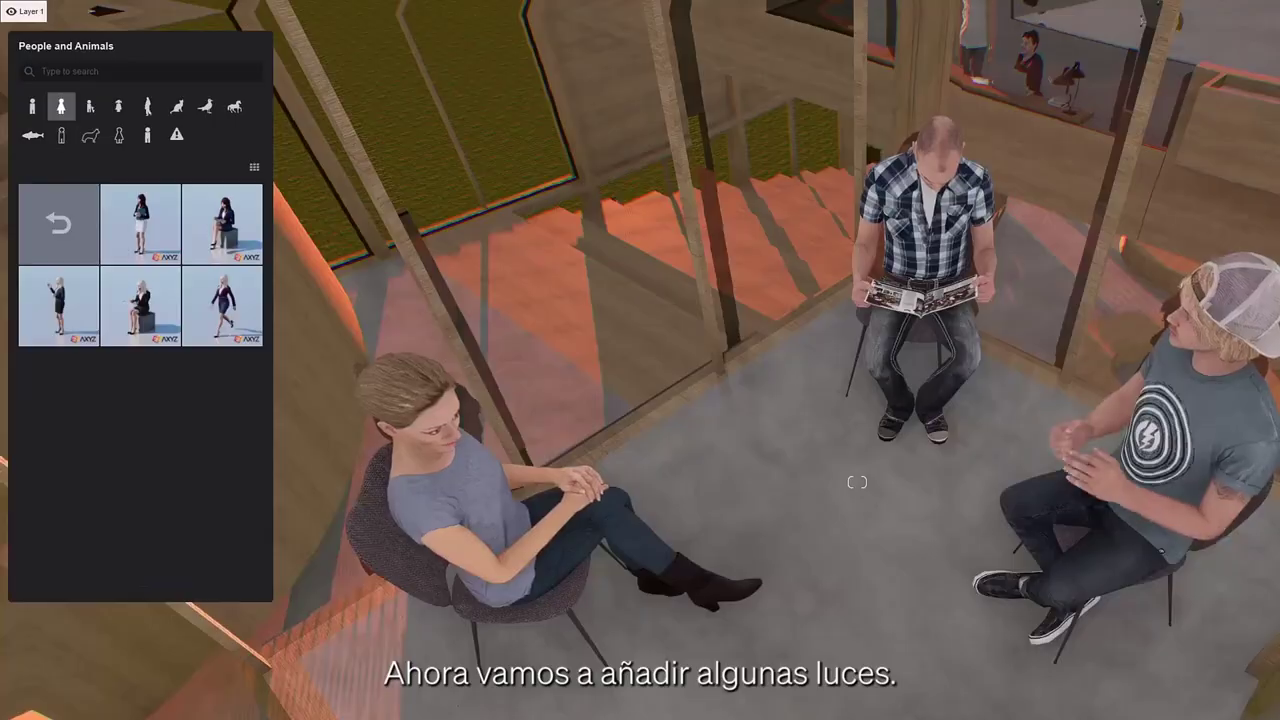
Step: Place a white Omni Light raised above the floor between the three seated people and increase its brightness
click(38, 110)
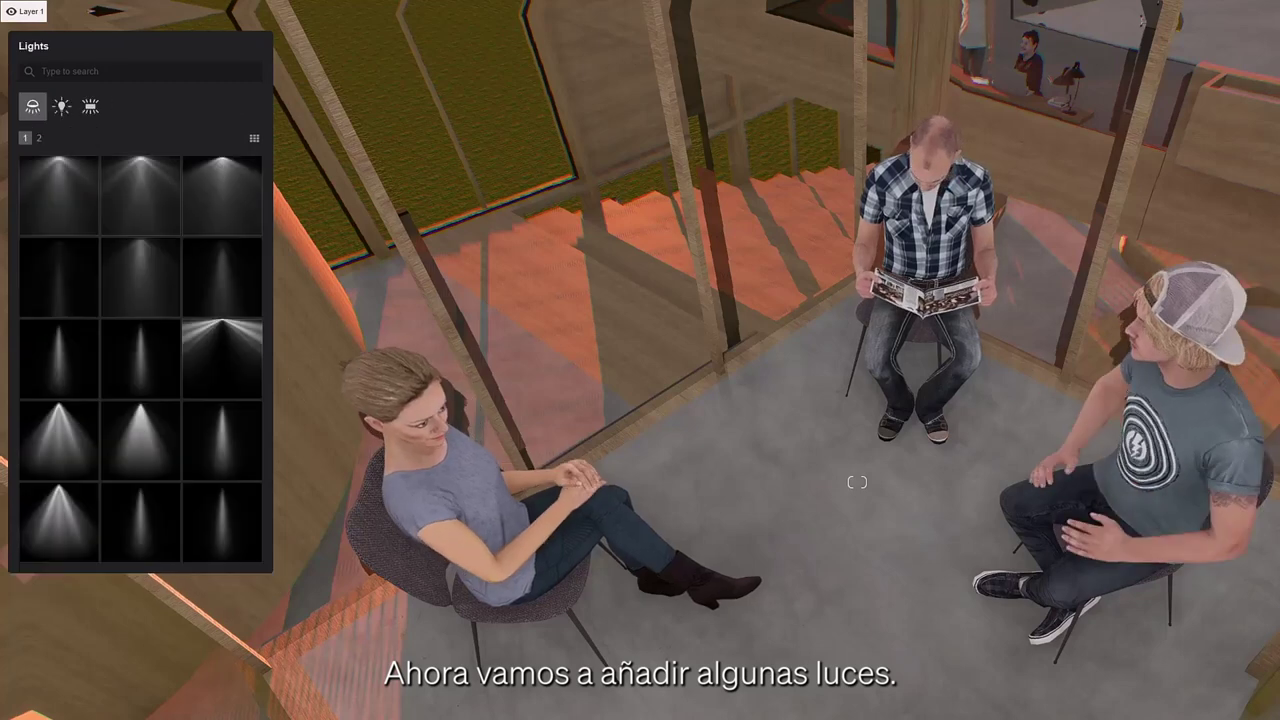
click(61, 106)
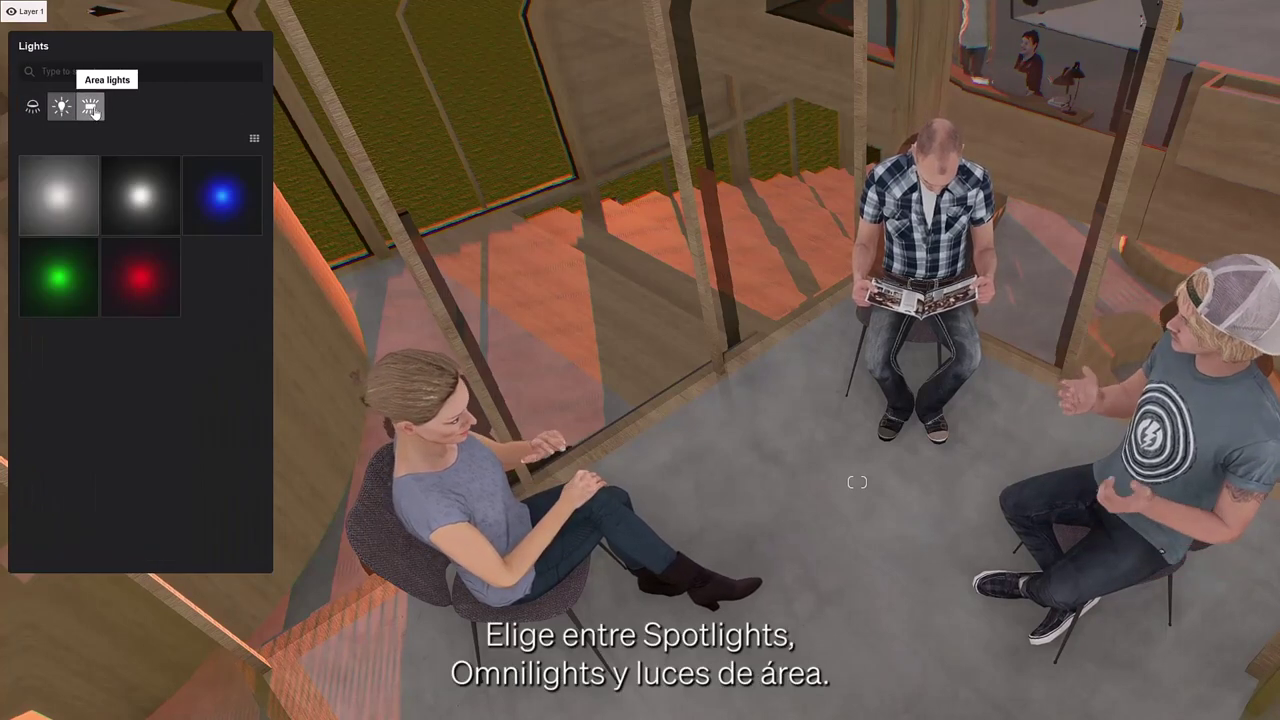
click(90, 107)
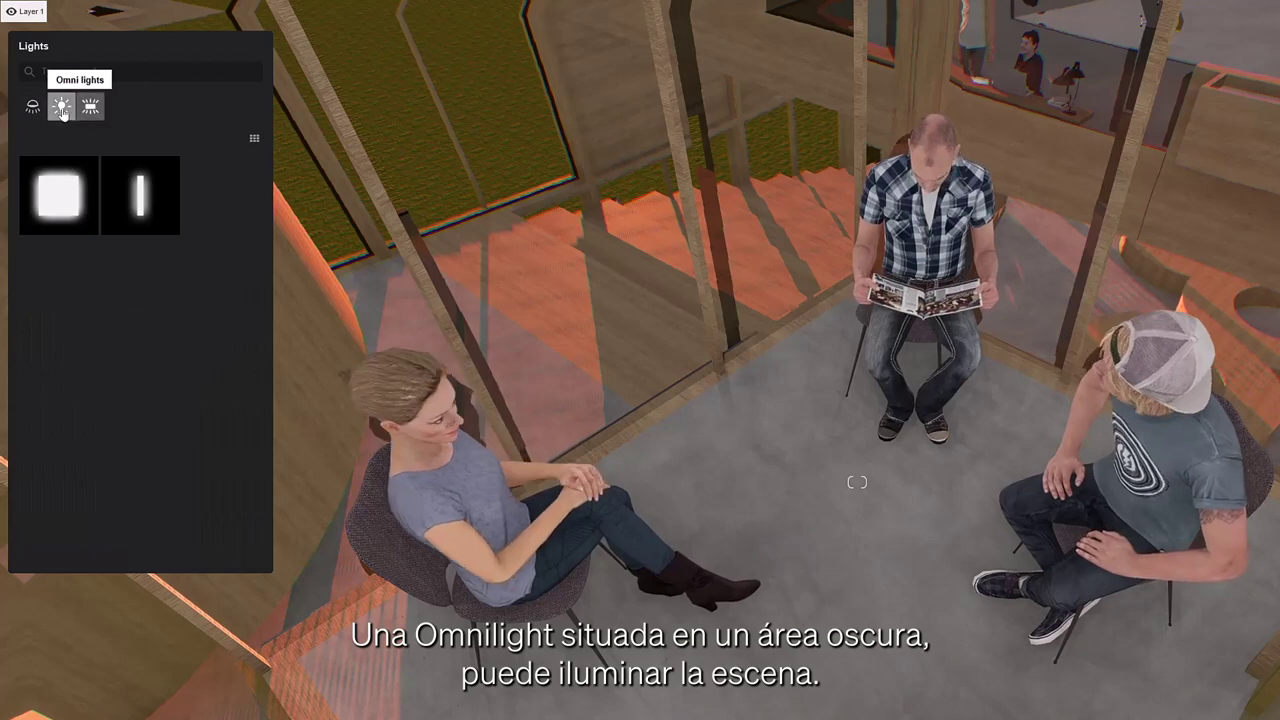
click(61, 107)
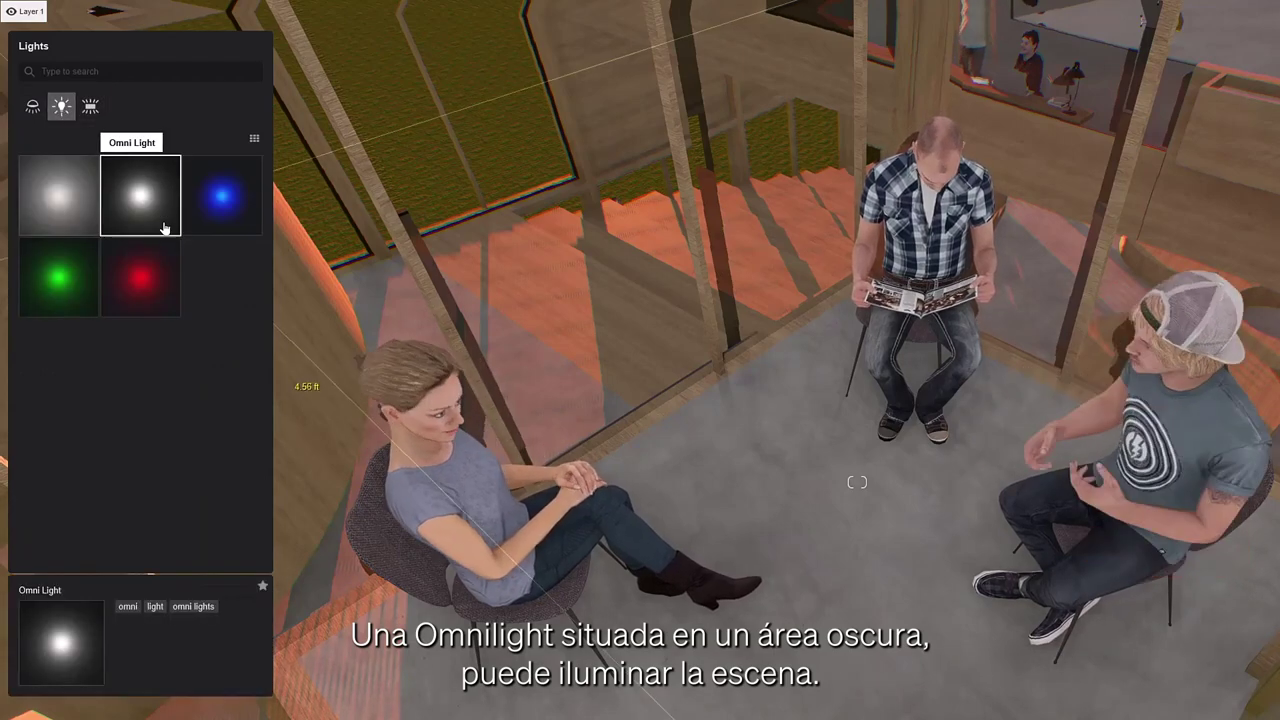
click(157, 214)
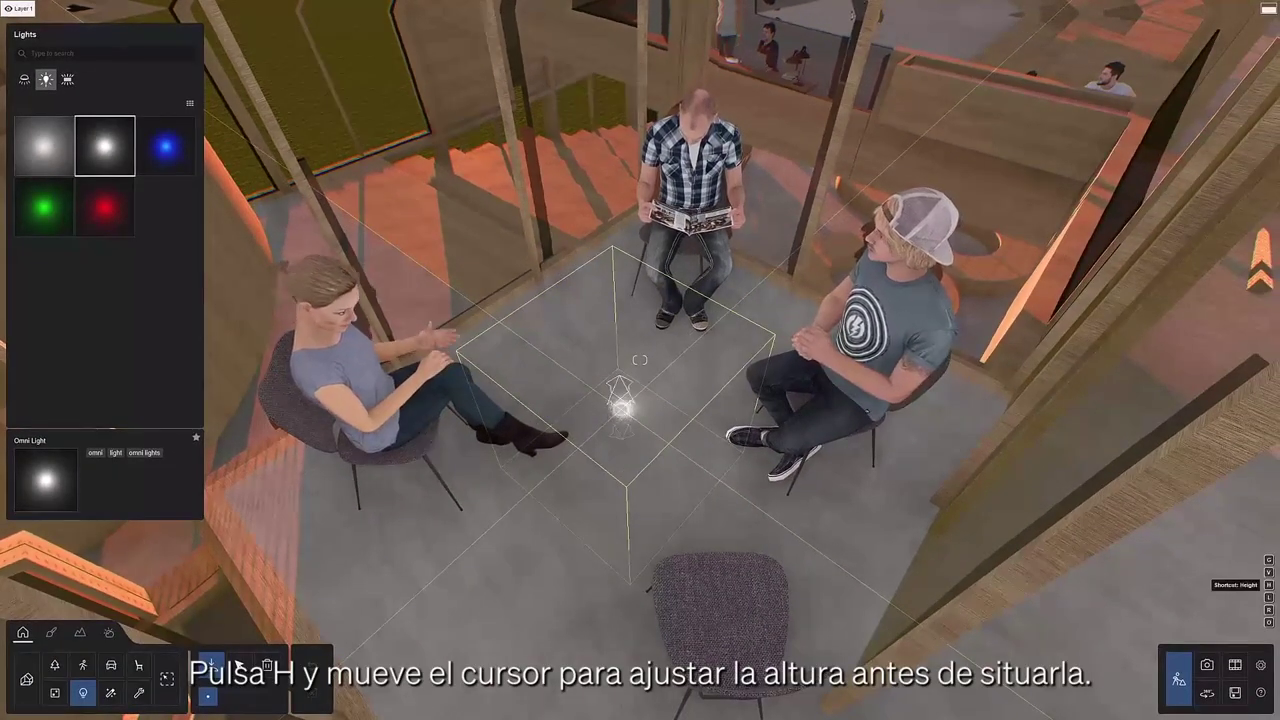
key(h)
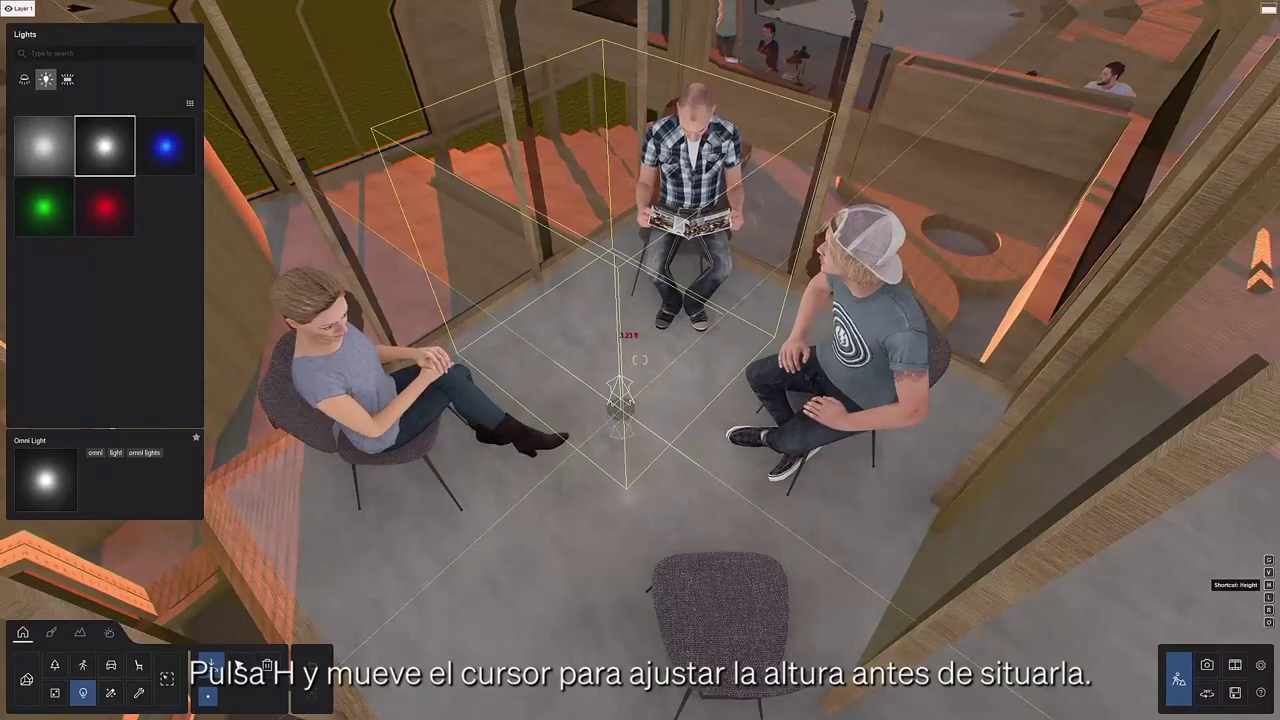
click(620, 405)
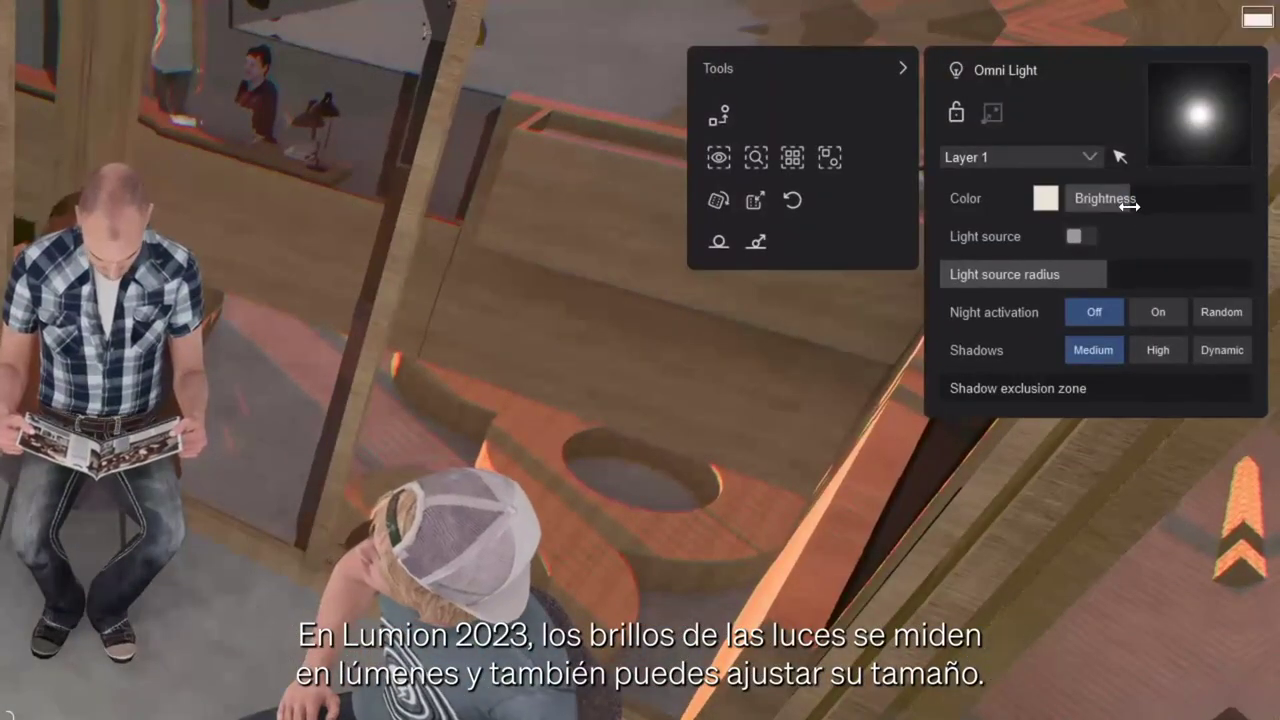
mouse_move(1129, 200)
drag(1155, 207, 1172, 208)
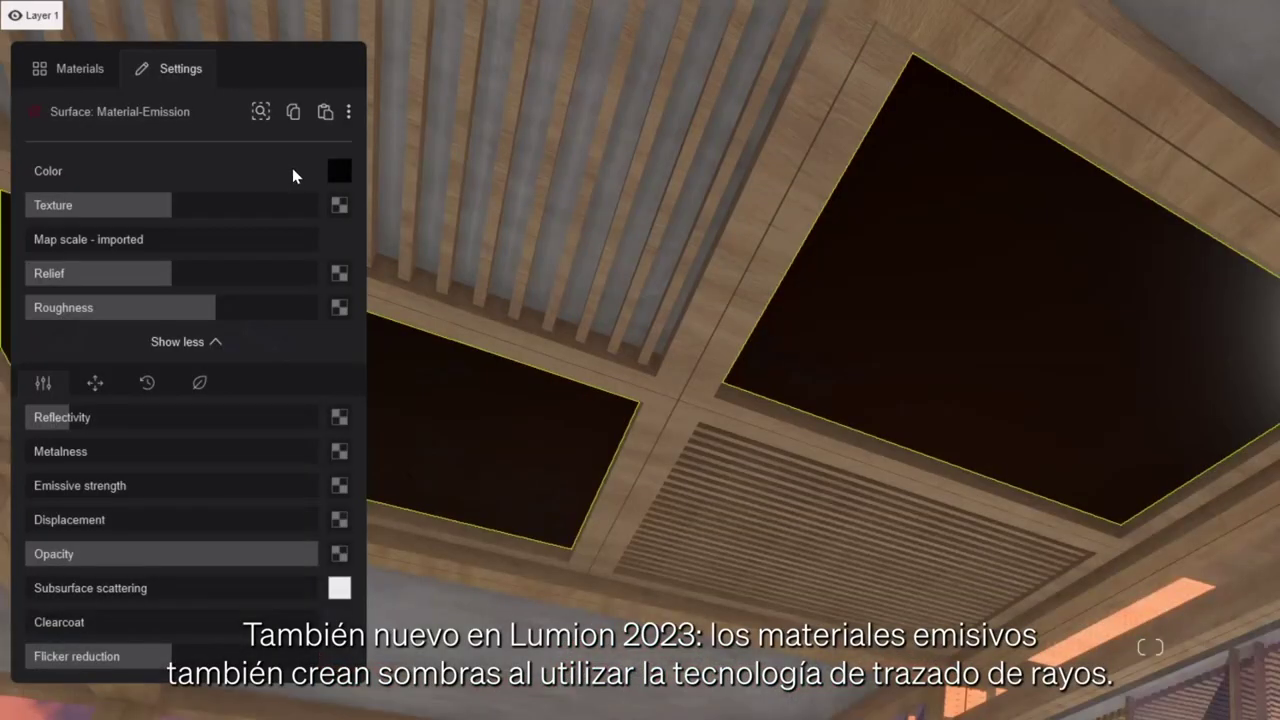
Step: Set the colour of the ceiling panels' Material-Emission surface to white and raise its emissive strength
click(339, 175)
drag(405, 188, 388, 160)
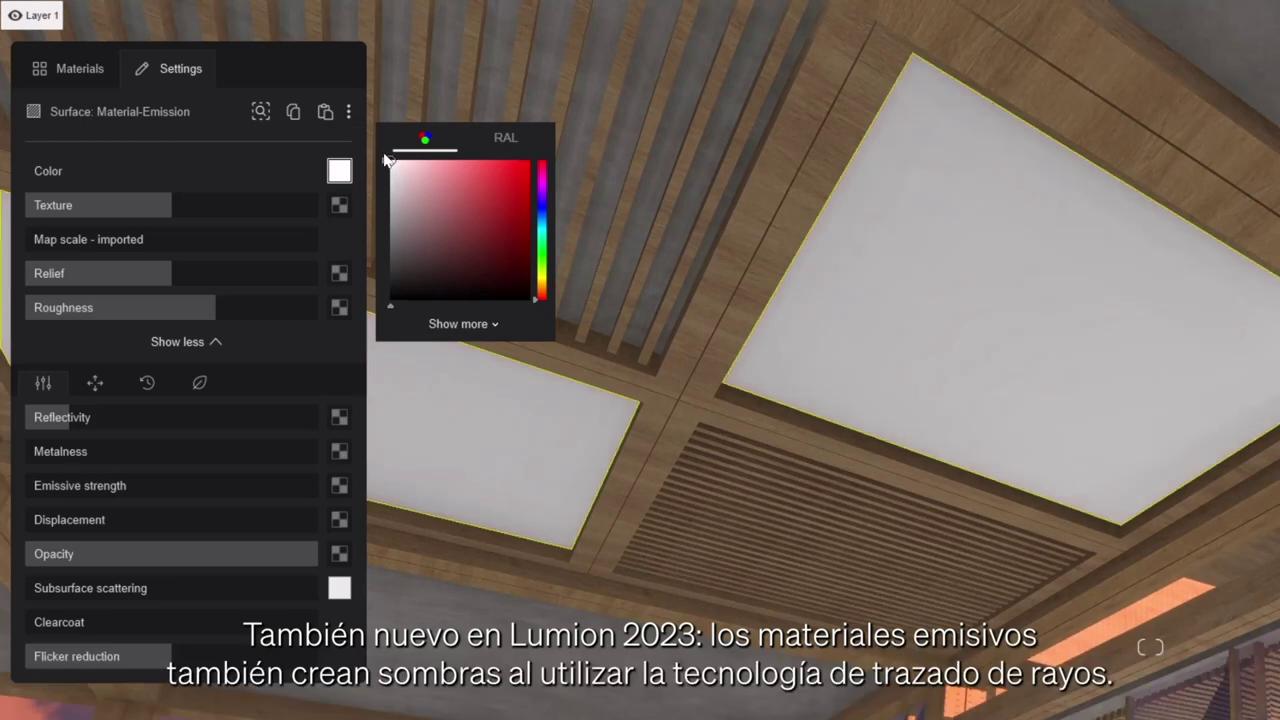
drag(57, 486, 185, 502)
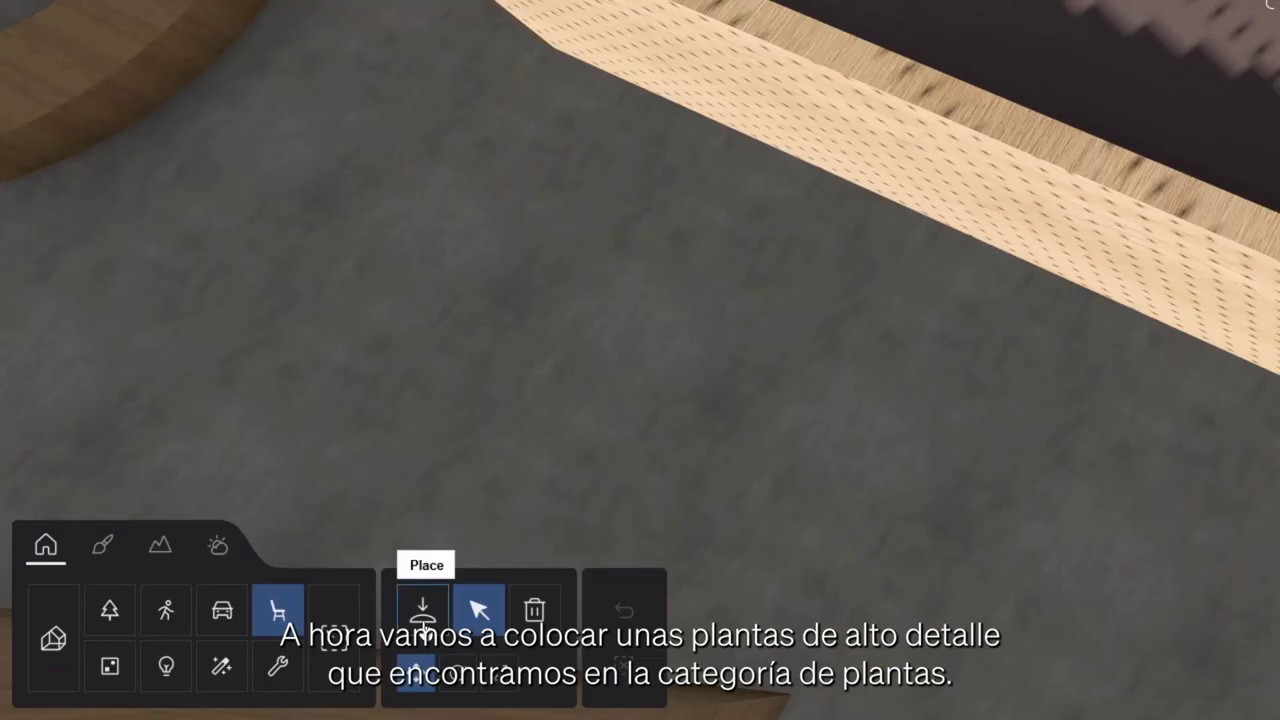
Step: Place several Button Fern 001 fine-detail plants along the wooden planter, rotating and scaling them before placement
click(424, 610)
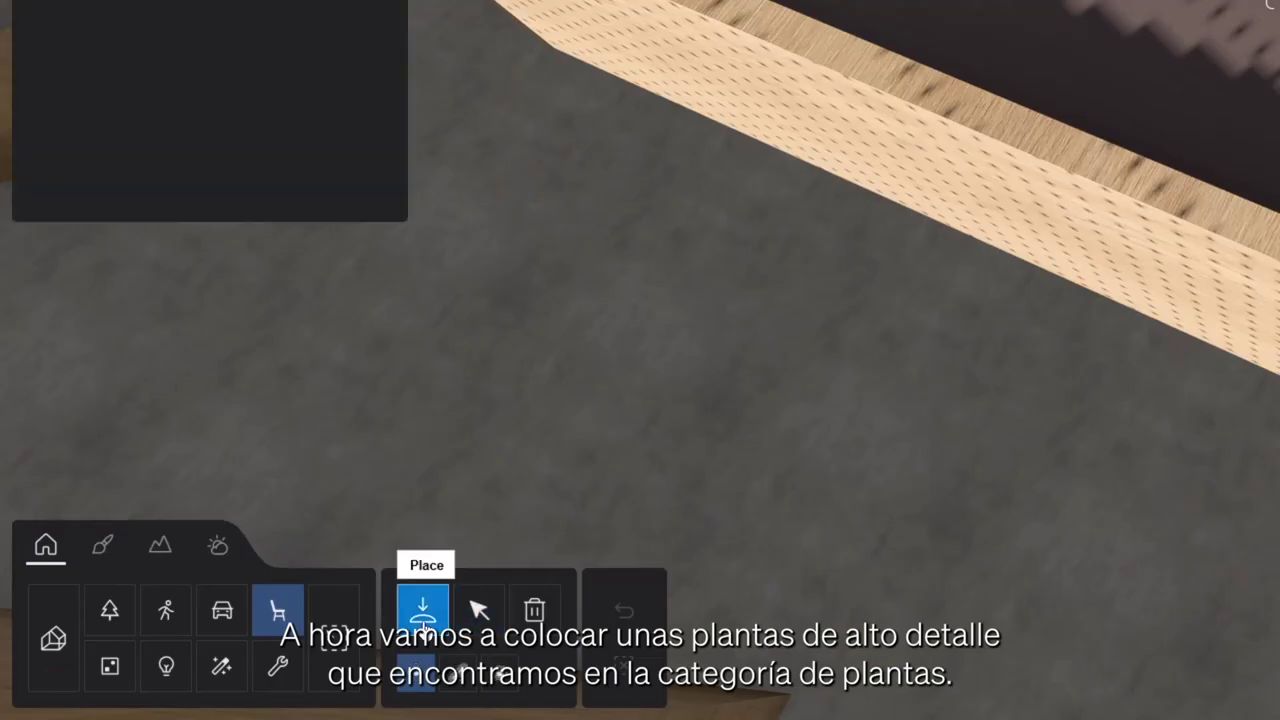
click(110, 615)
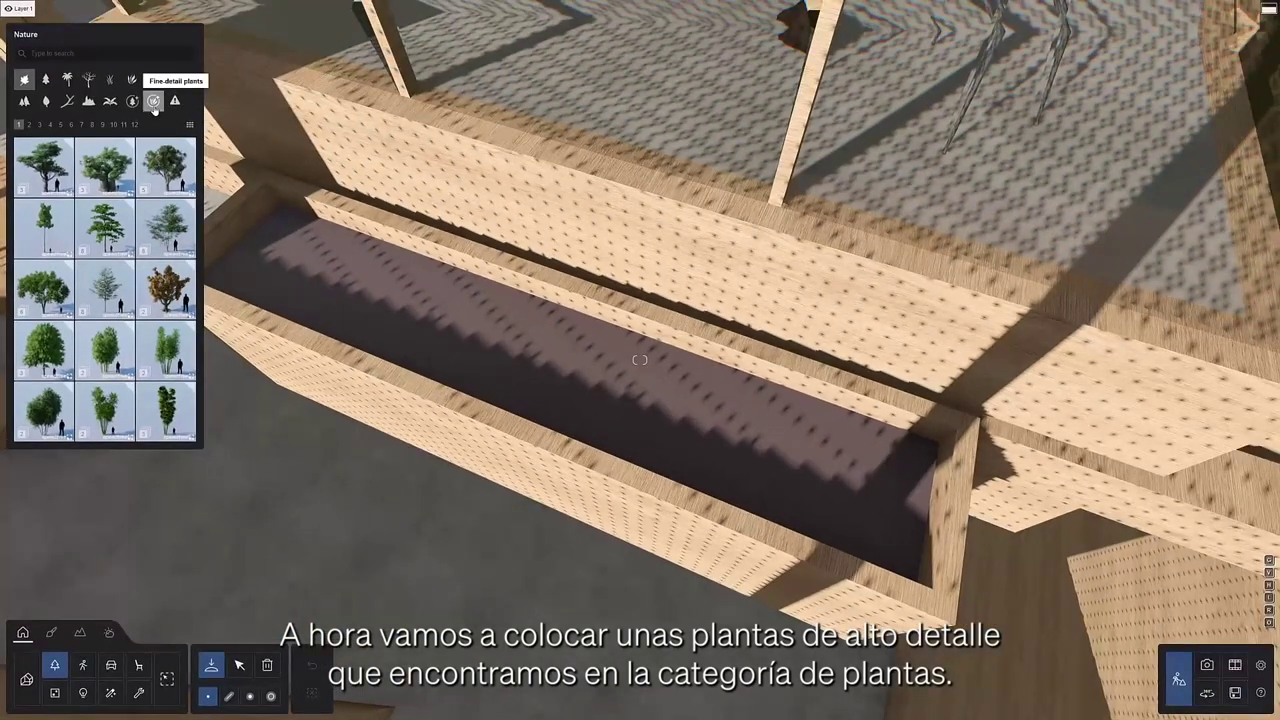
click(154, 103)
click(176, 176)
click(104, 167)
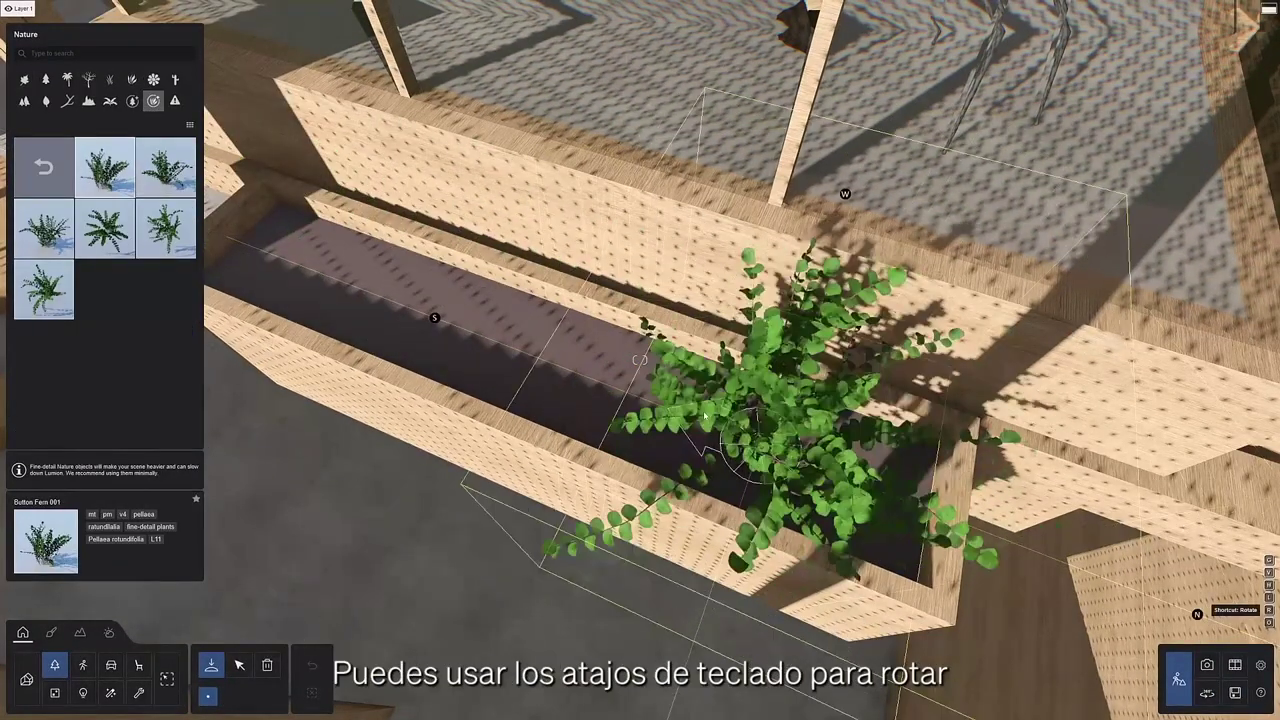
key(l)
key(l)
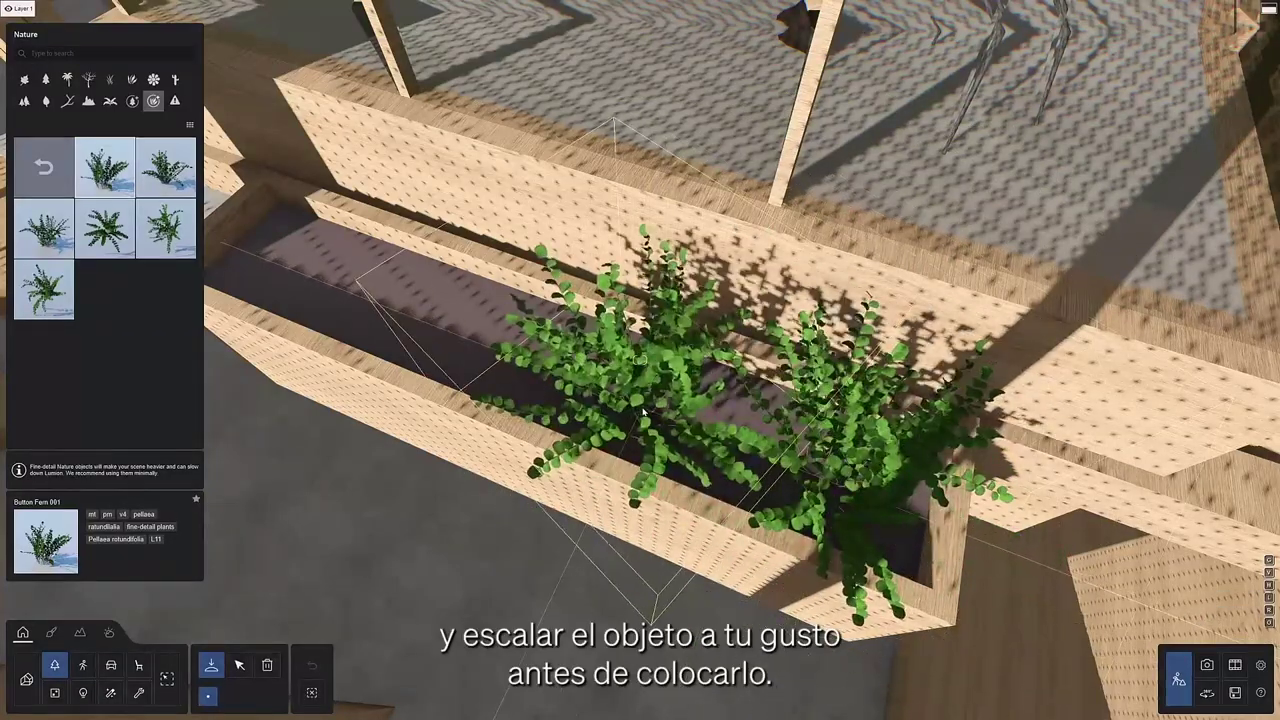
click(642, 414)
click(300, 210)
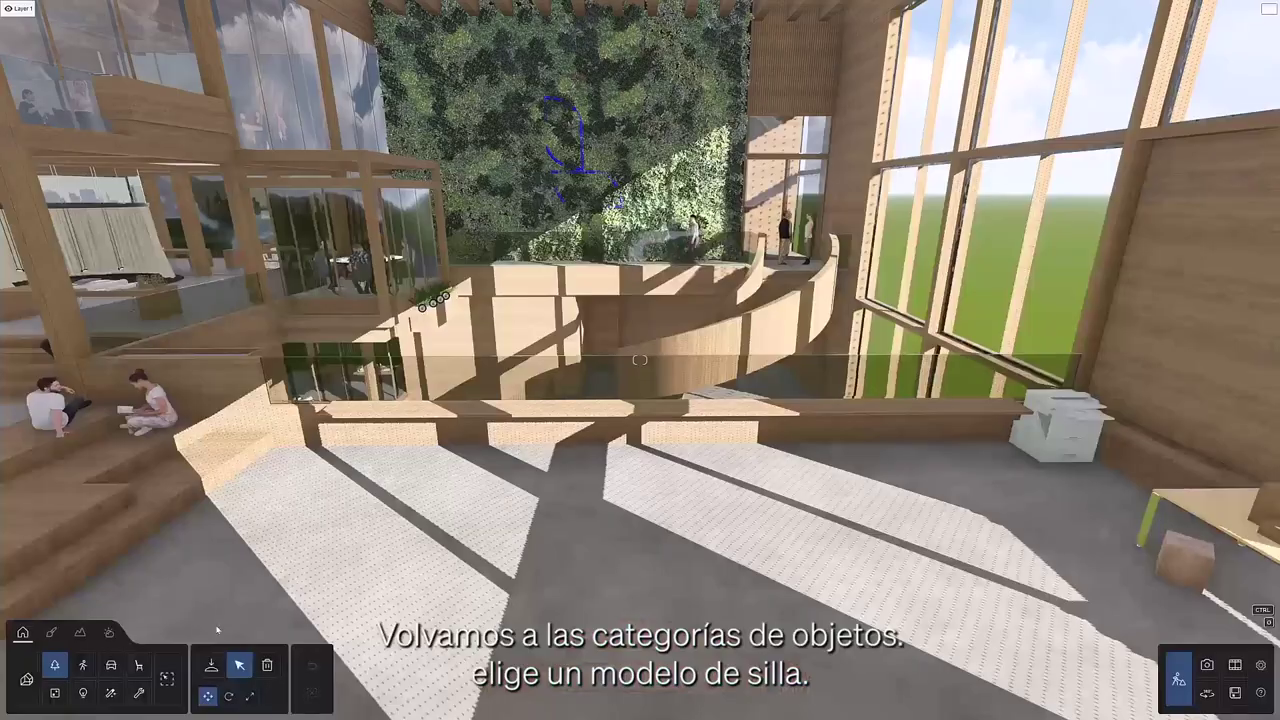
Step: Mass-place OfficeChair 012 in a line along the railing counter, adjusting the number of items and the randomized spacing
click(211, 665)
click(139, 665)
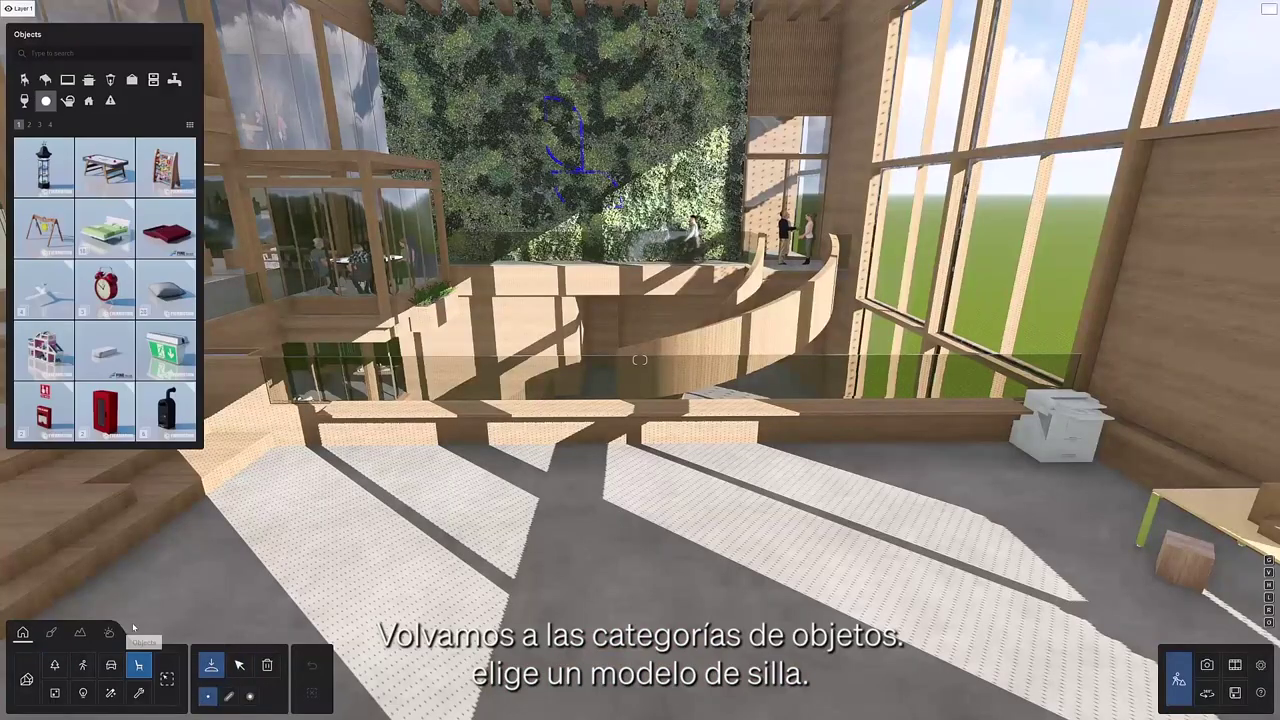
click(25, 79)
click(50, 415)
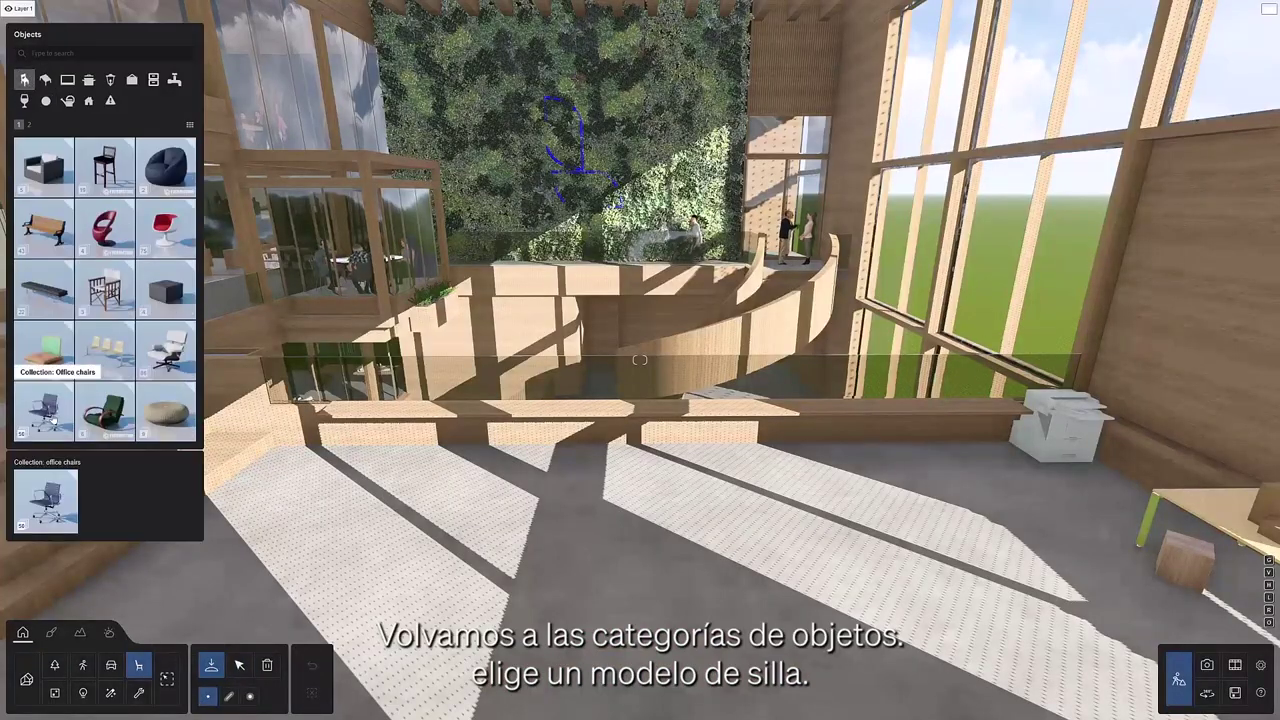
click(230, 700)
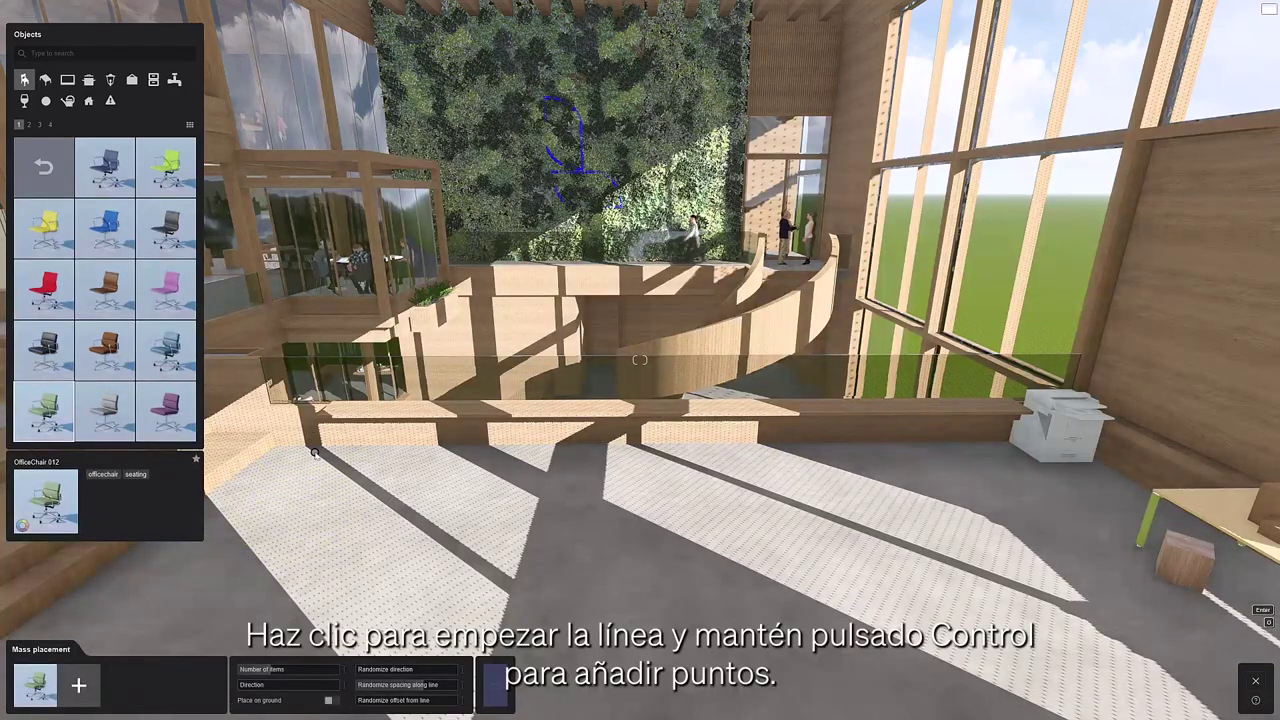
click(565, 459)
ctrl+click(726, 455)
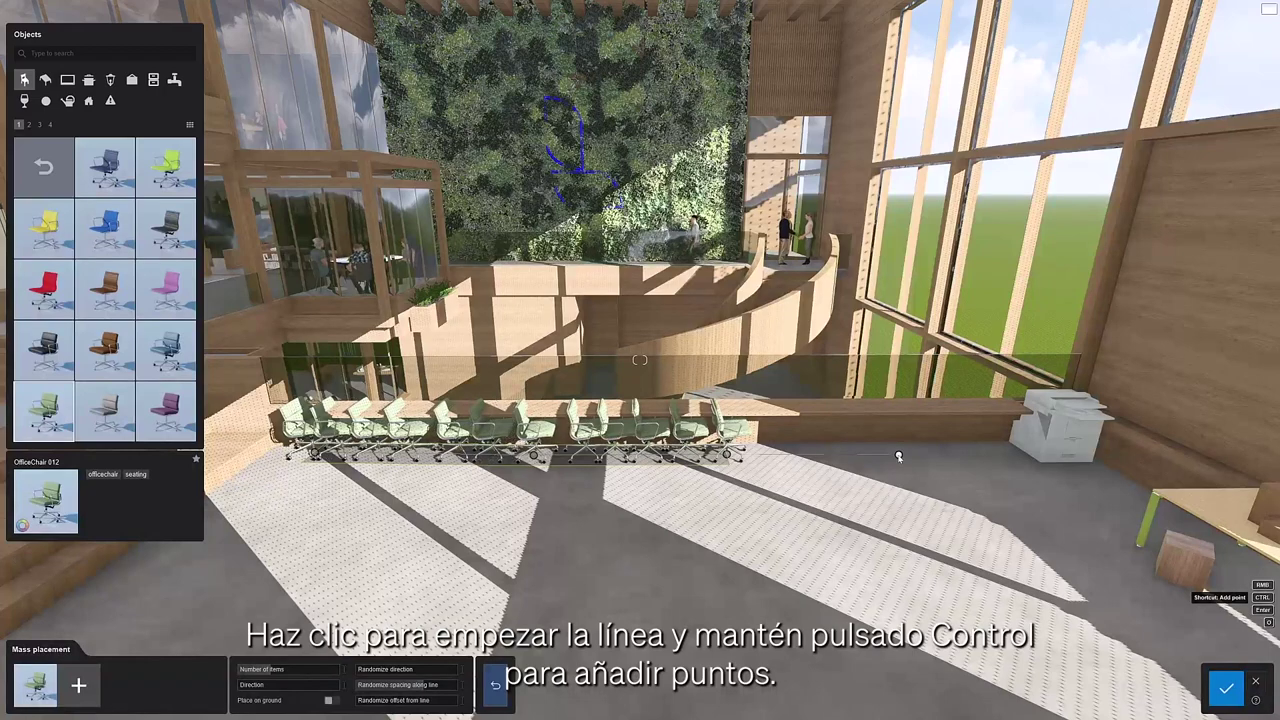
ctrl+click(898, 455)
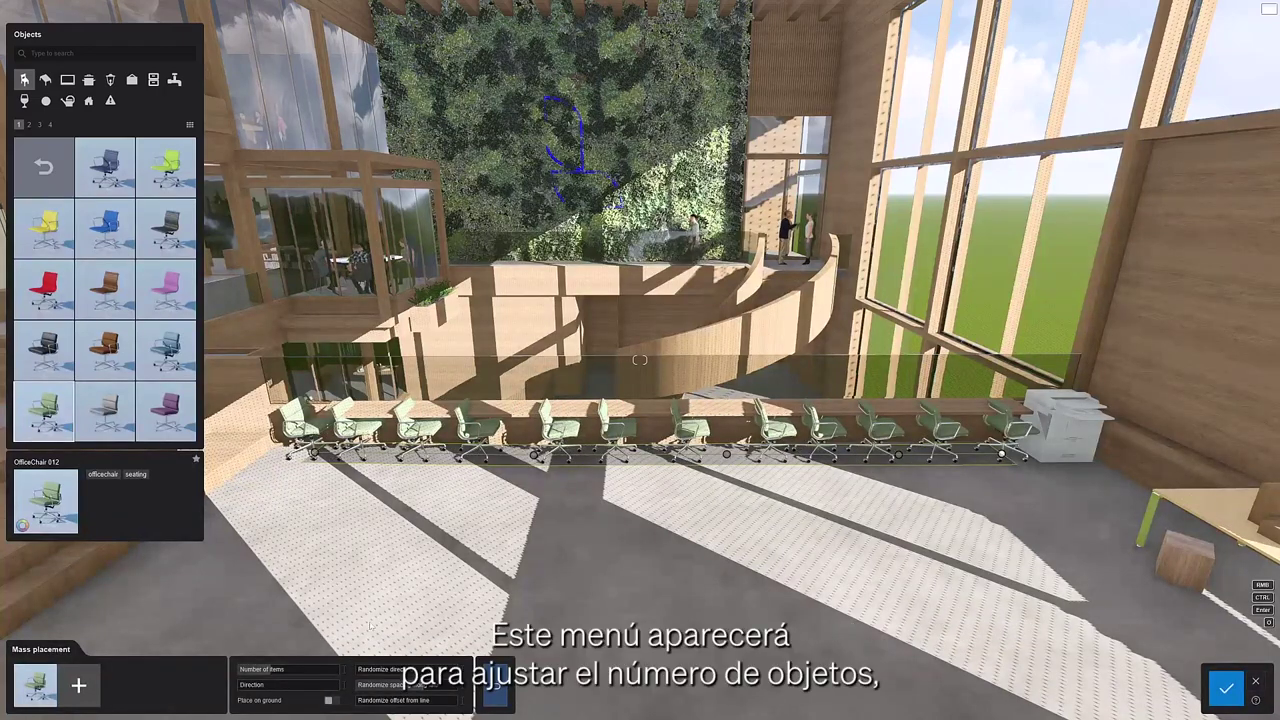
mouse_move(274, 672)
mouse_down()
mouse_move(249, 688)
mouse_move(285, 691)
mouse_up()
drag(362, 684, 437, 699)
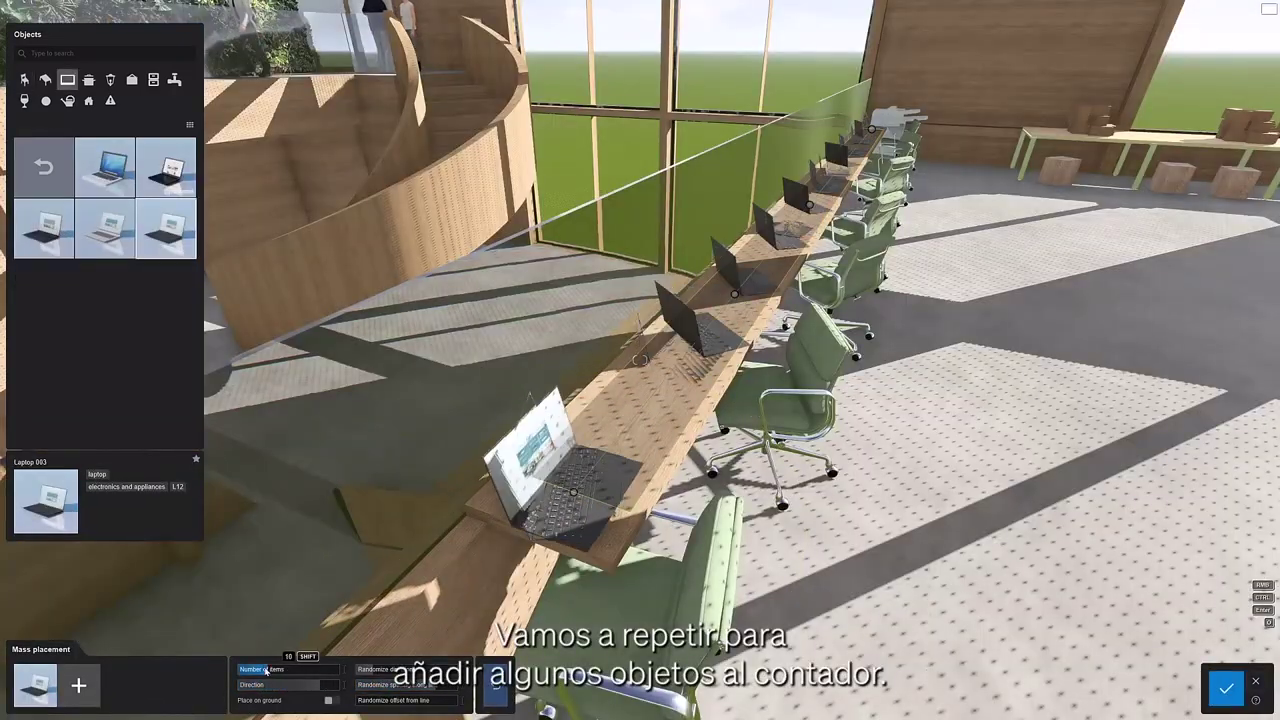
Step: Adjust the randomized spacing of the laptop row on the counter, mix in Laptop 002 and apply the mass placement
drag(360, 685, 383, 687)
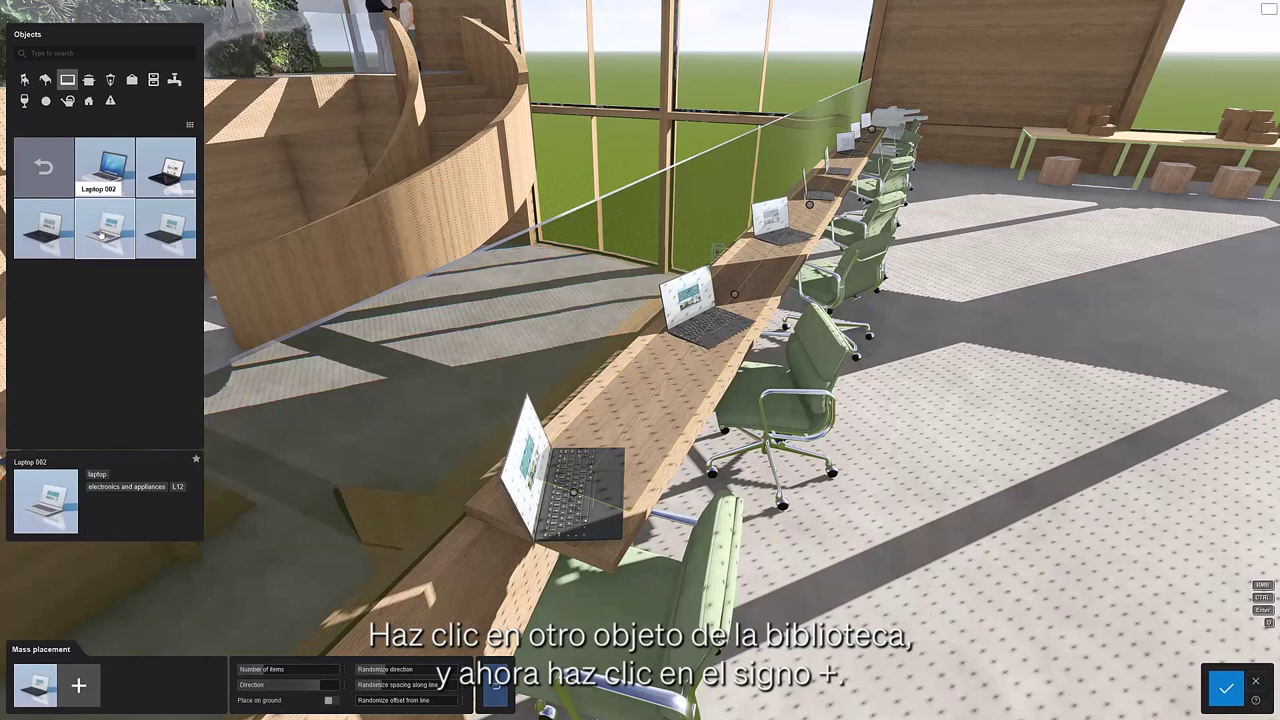
click(82, 687)
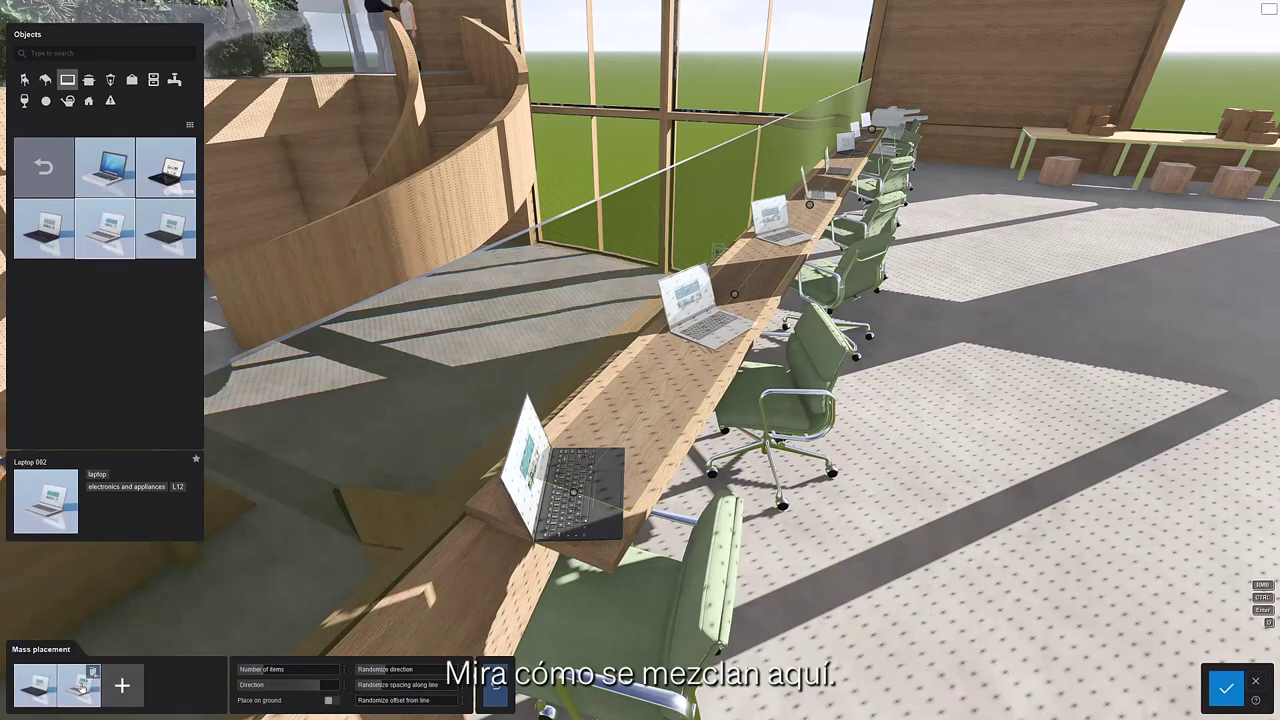
click(1230, 689)
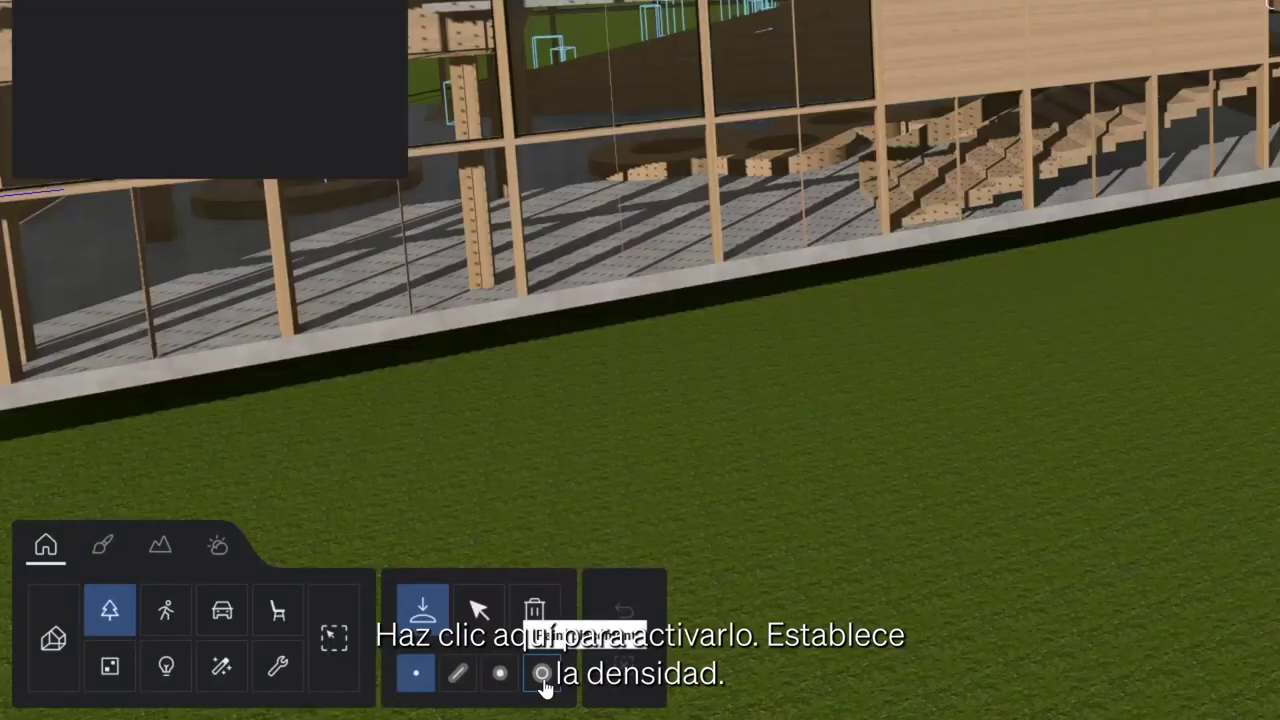
Step: Paint AmericanElm2 M2 RT trees across the lawn around the building and erase some of them to thin out the planting
click(541, 674)
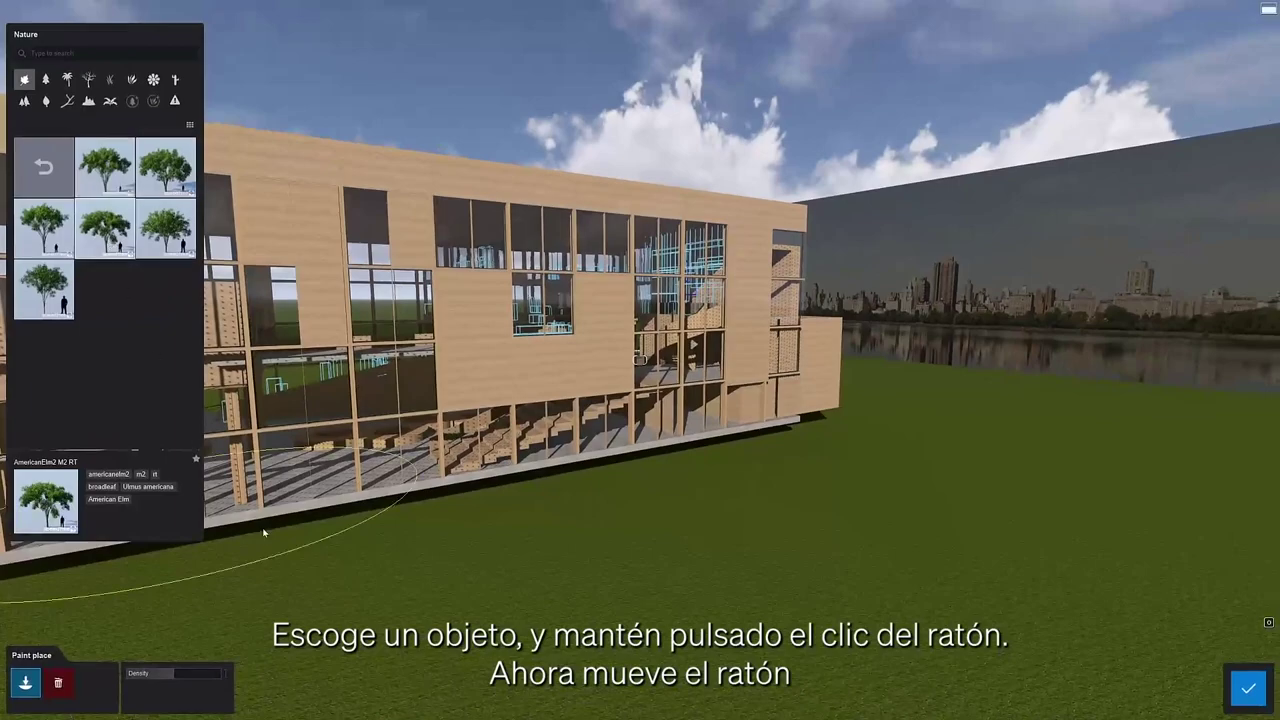
mouse_move(372, 618)
mouse_down()
mouse_move(457, 659)
mouse_move(885, 617)
mouse_move(993, 567)
mouse_move(1029, 466)
mouse_move(1020, 403)
mouse_move(912, 372)
mouse_up()
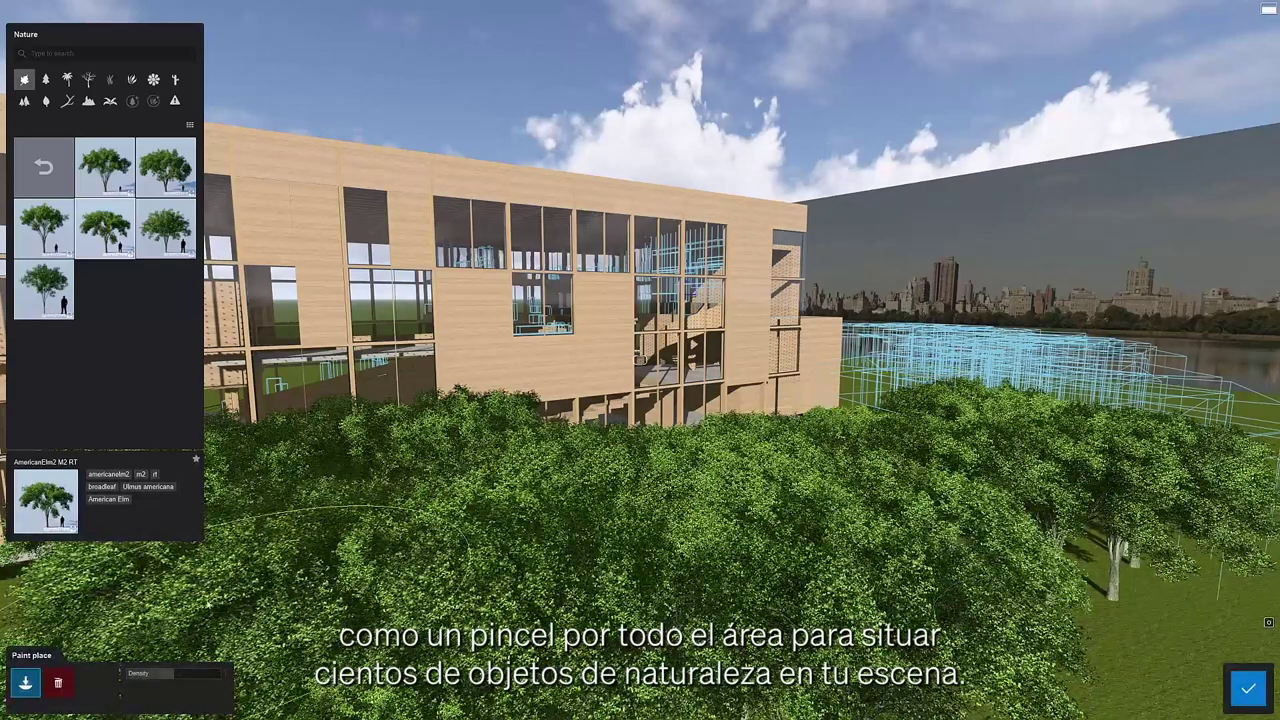
click(58, 684)
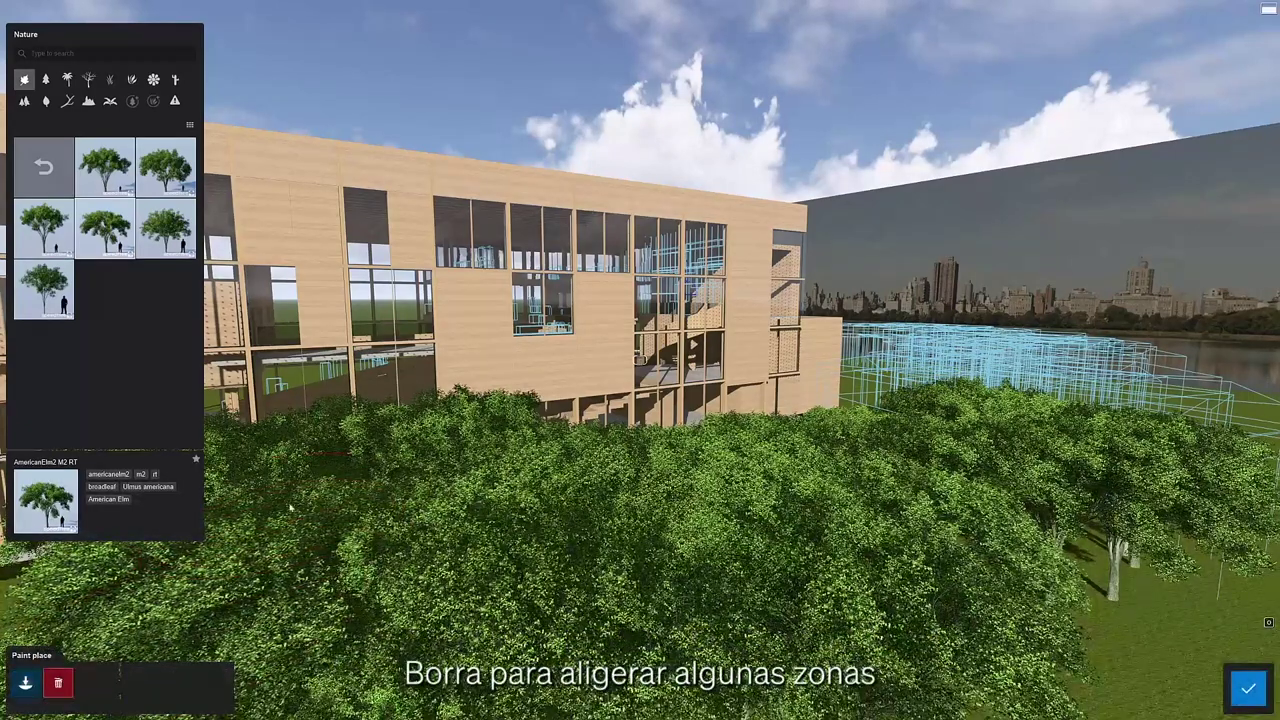
drag(286, 500, 872, 565)
drag(1219, 405, 1015, 372)
drag(1143, 512, 1232, 572)
click(1248, 690)
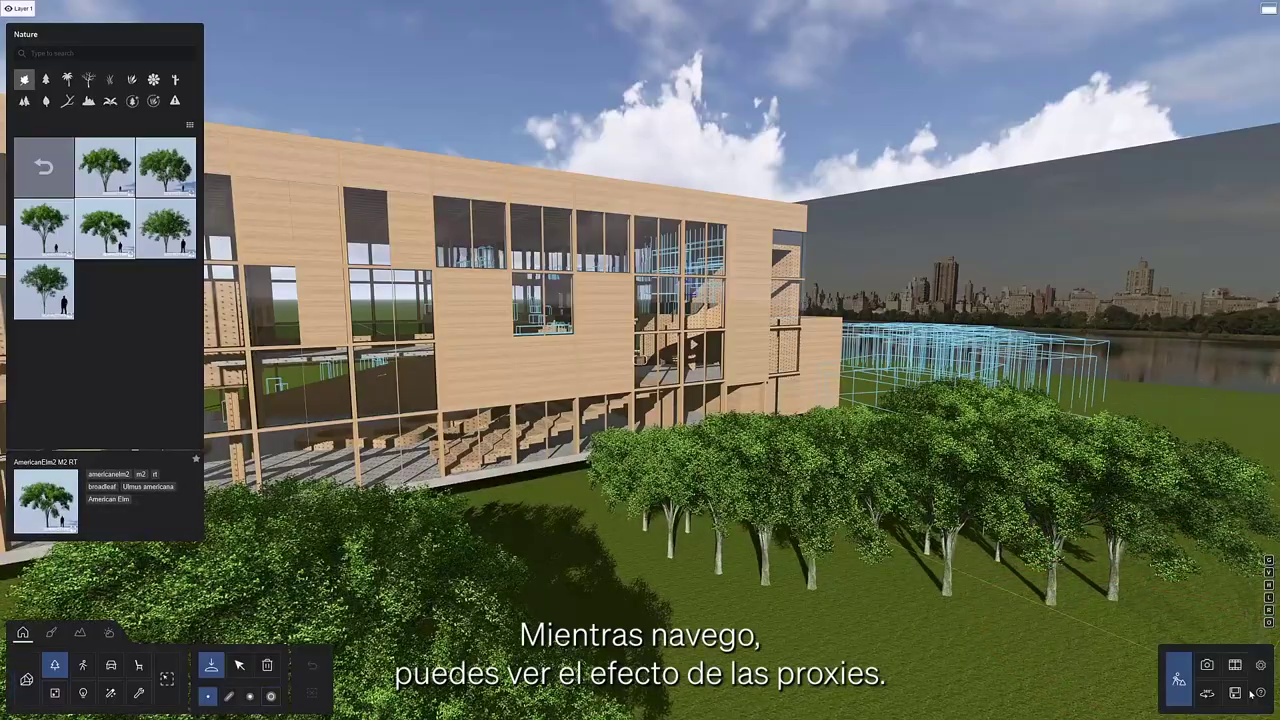
Step: Fly over the trees beside the building to examine how distant objects are displayed as proxies
key(w)
key(w)
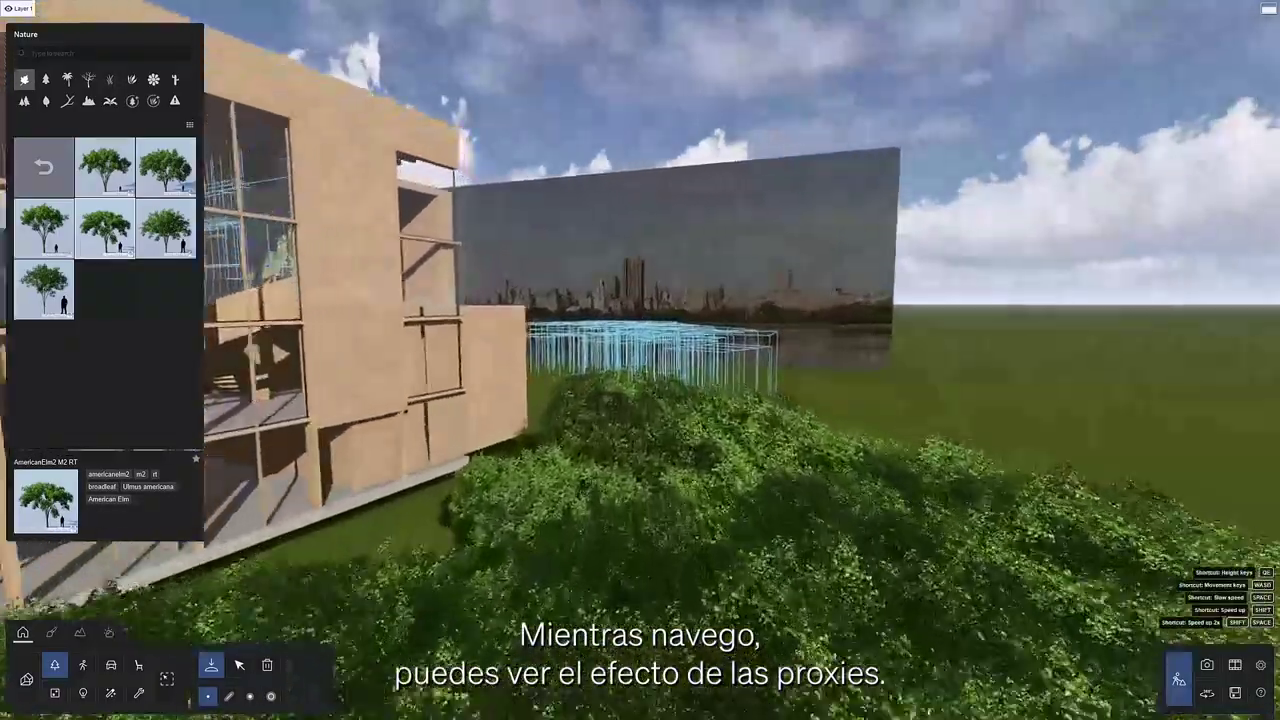
key(w)
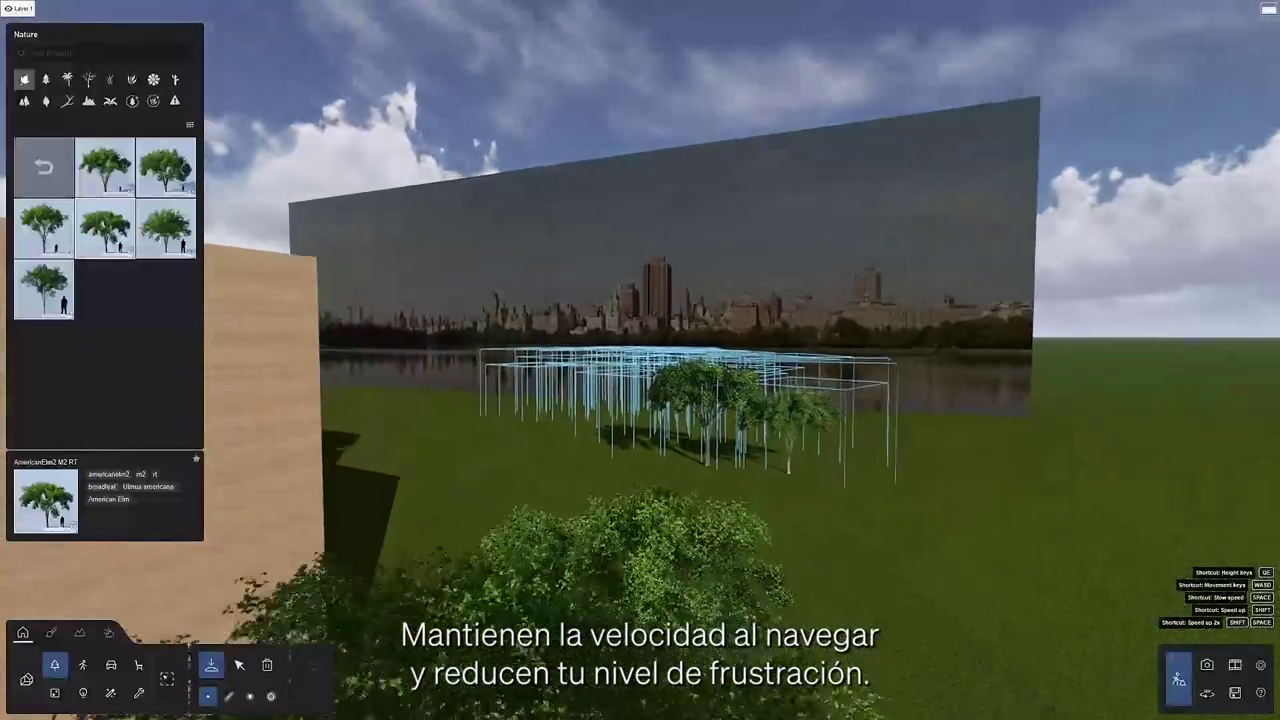
key(w)
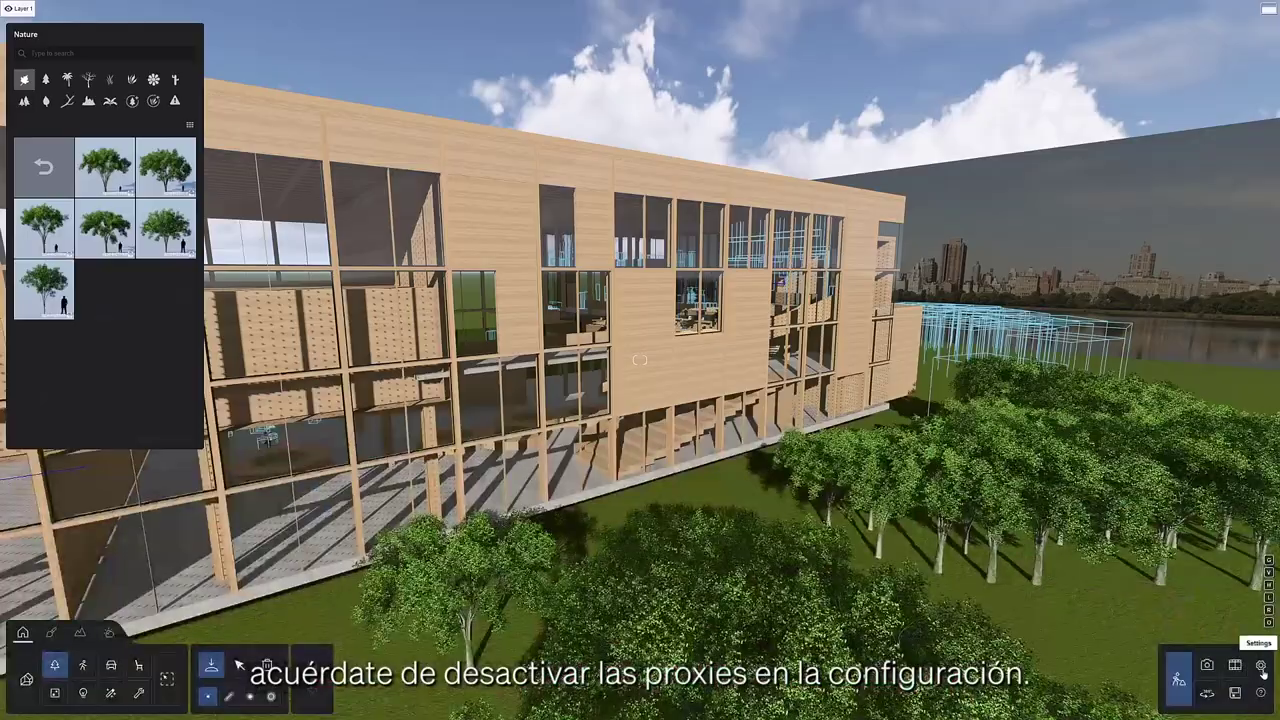
Step: Turn off the proxy display of distant objects in the settings
click(1261, 666)
click(451, 294)
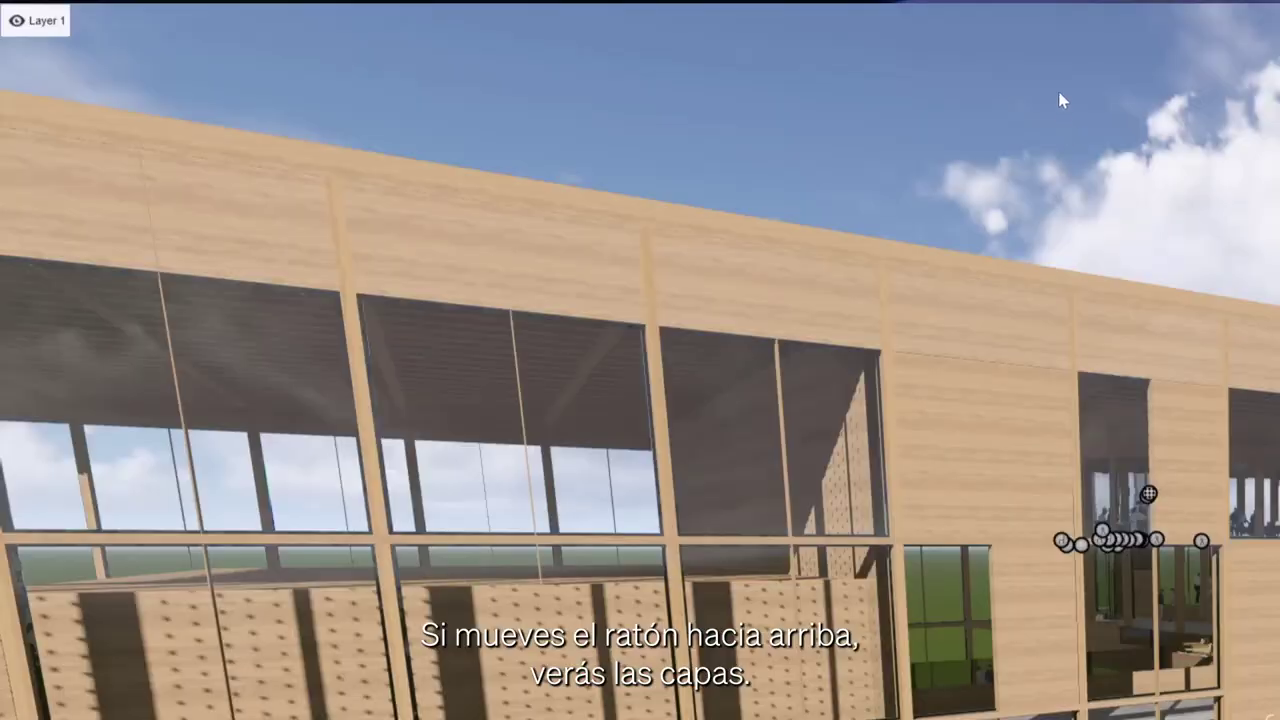
Step: Move all identical AmericanElm2 M2 RT trees to the TREES layer and toggle that layer's visibility off and on
mouse_move(1060, 43)
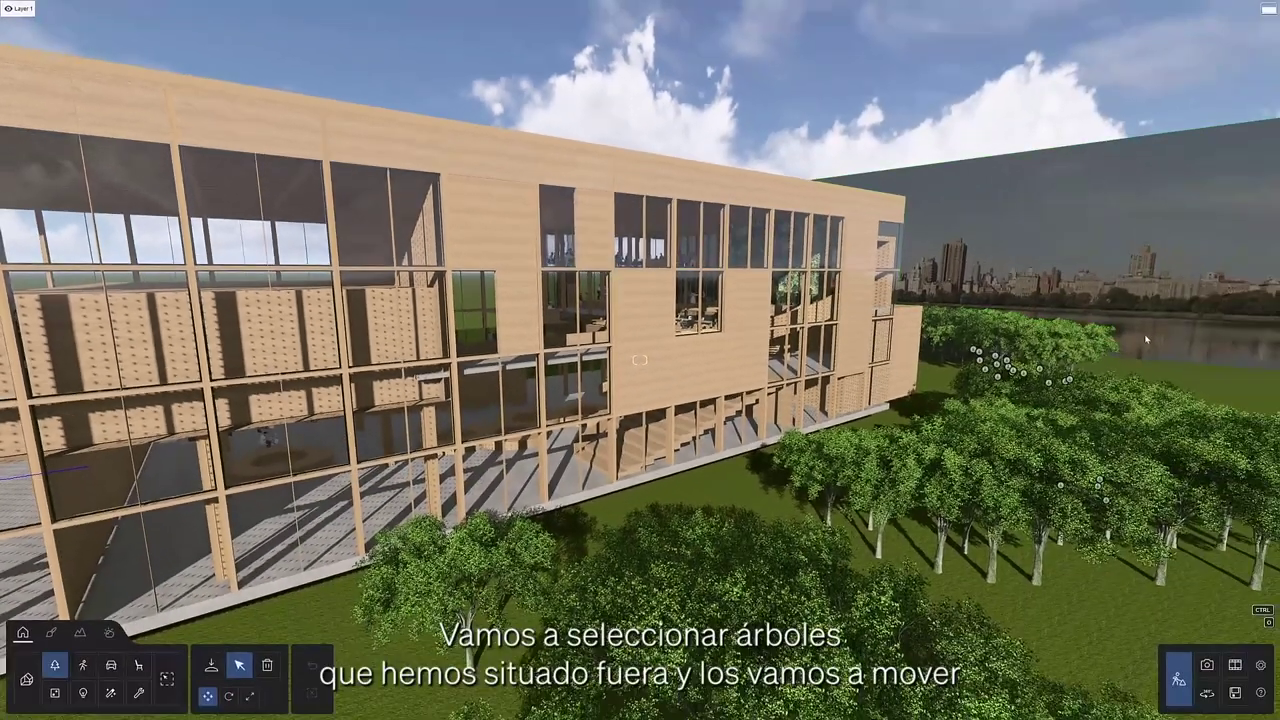
click(1100, 338)
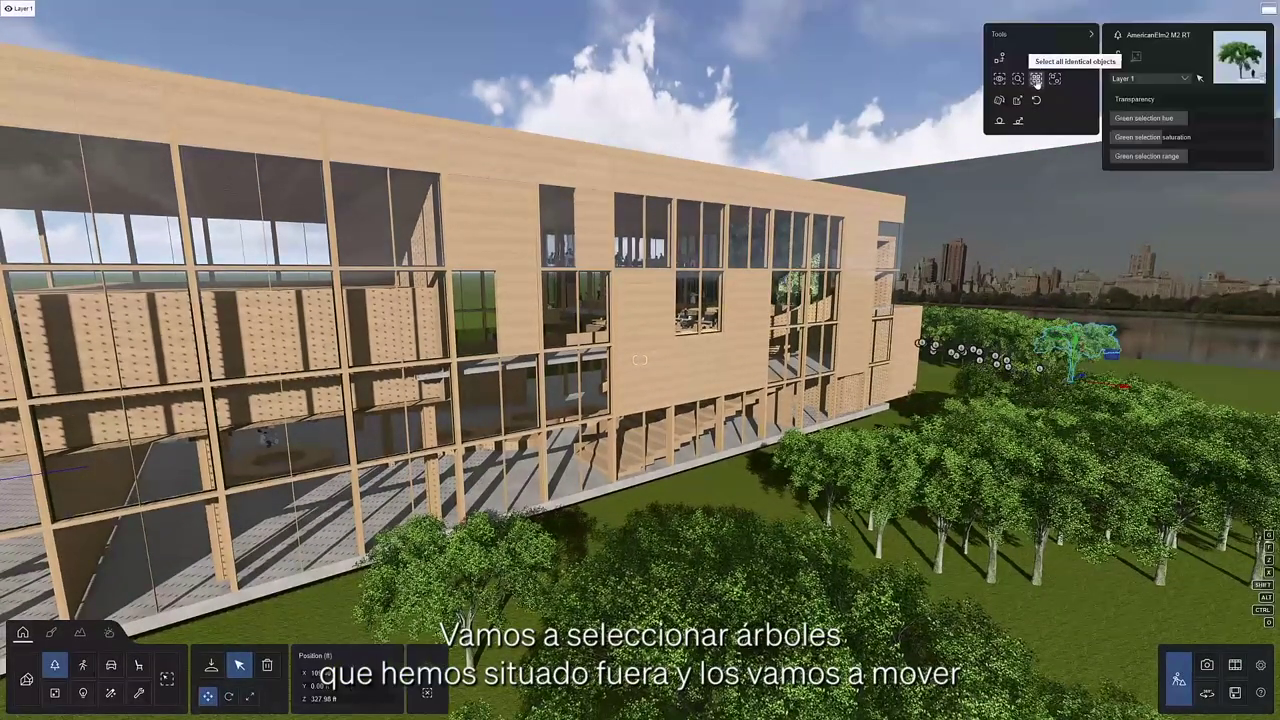
click(1037, 79)
click(1150, 78)
click(1145, 99)
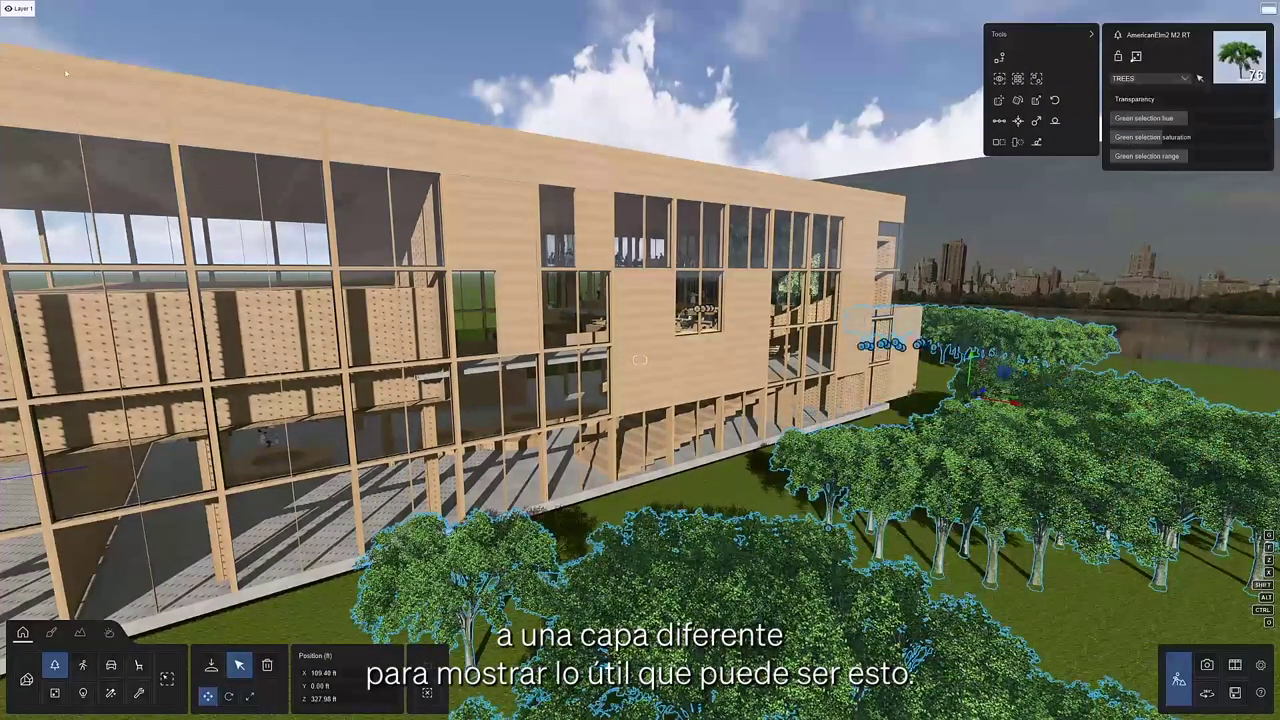
click(45, 12)
click(45, 12)
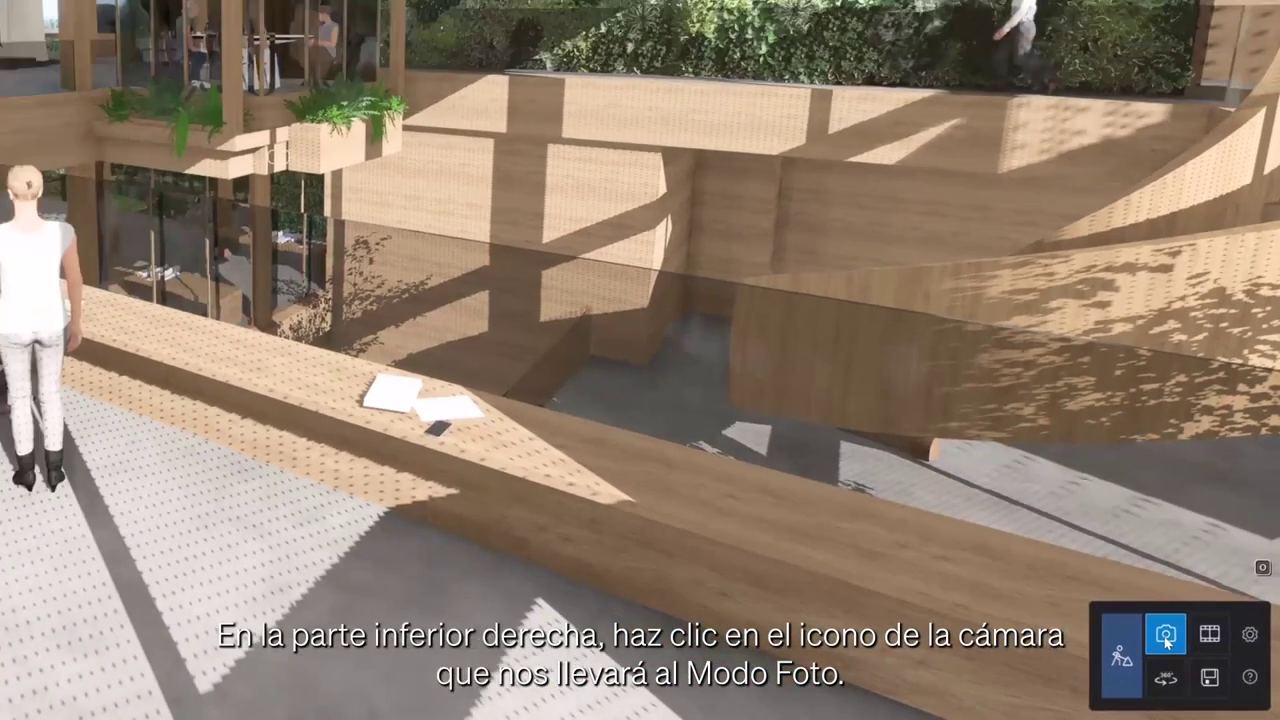
Step: Enter Photo mode and fly the camera to a frontal view of the wooden steps with the seated person
click(1134, 612)
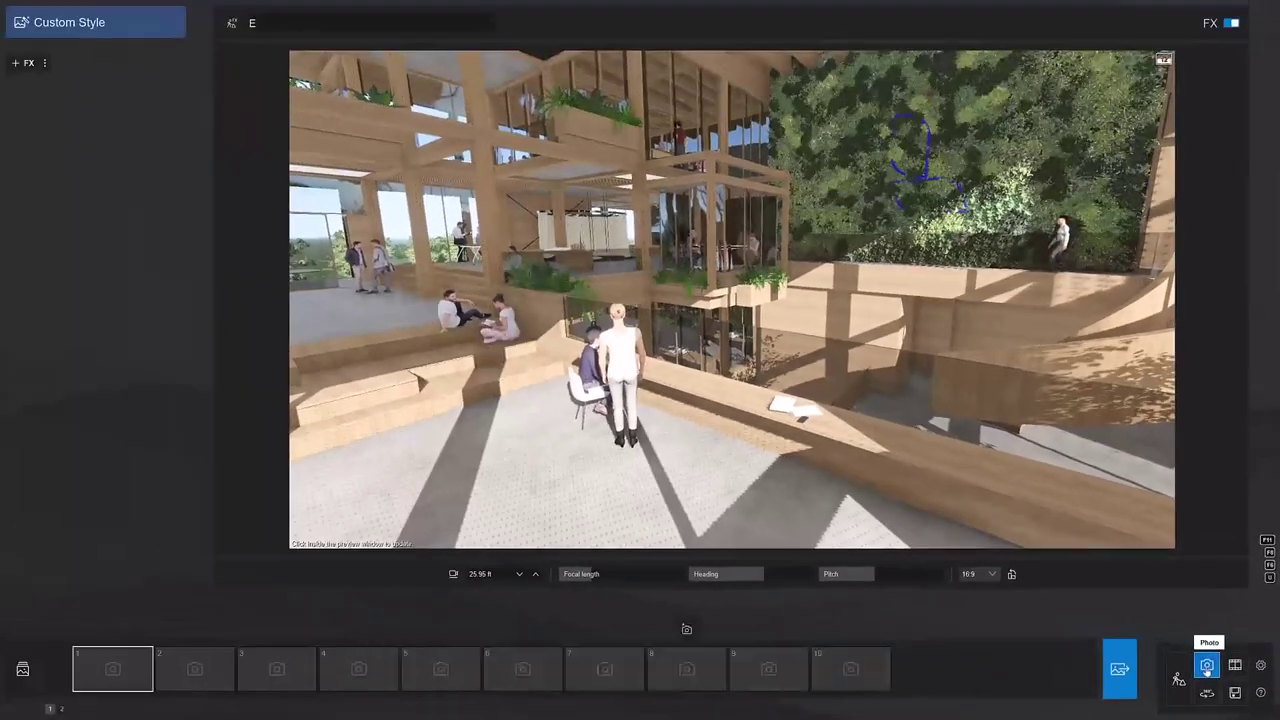
key(s)
key(a)
key(a)
key(w)
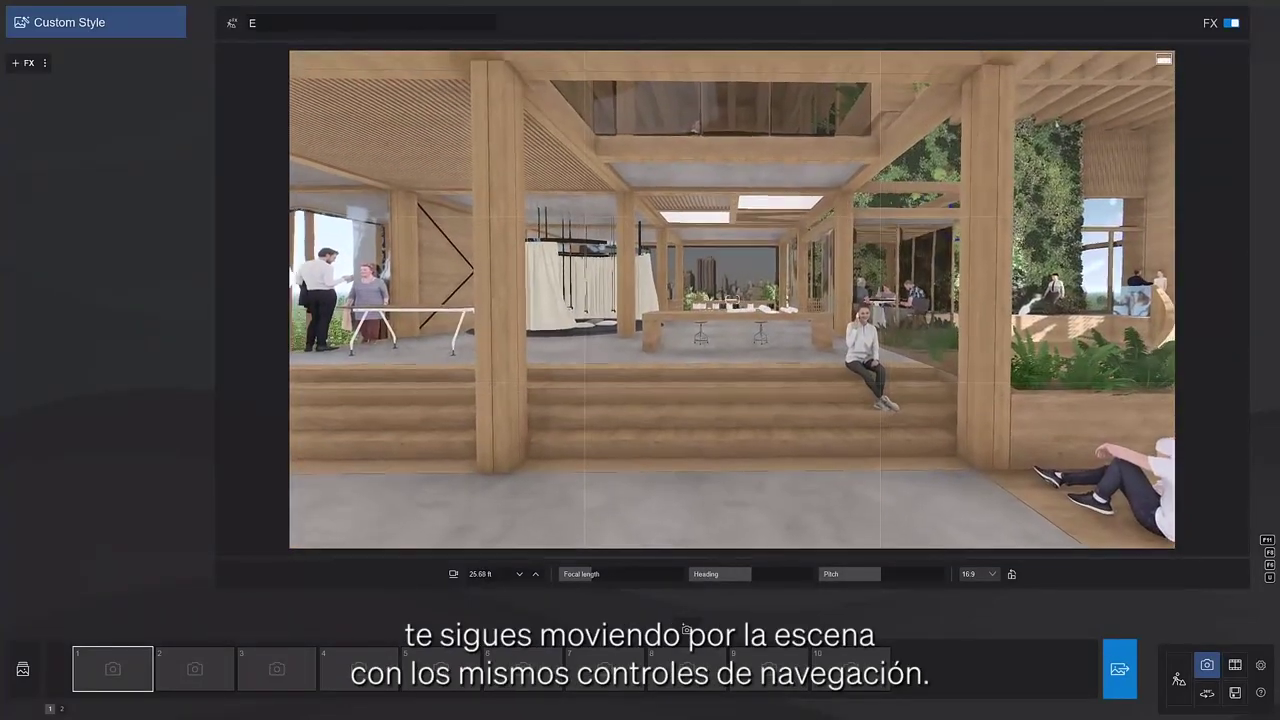
key(d)
key(a)
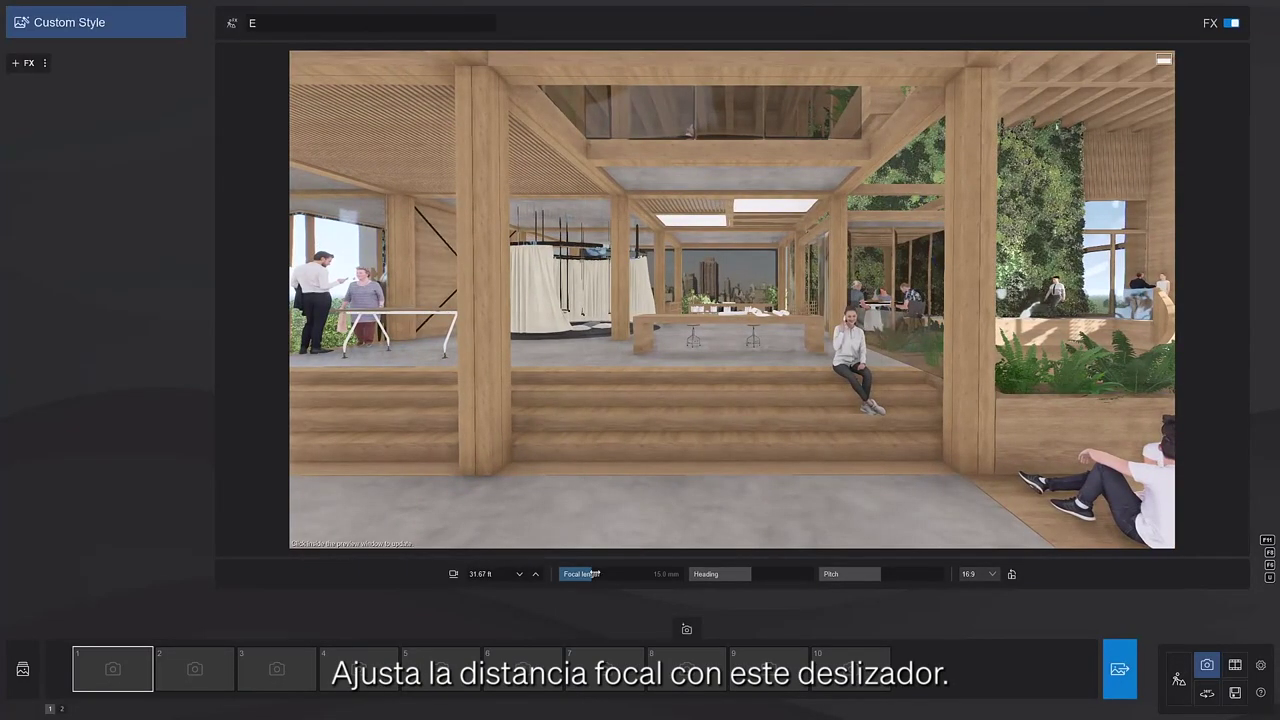
Step: Set the photo camera's focal length to 20 mm after trying 8 mm, and adjust its heading and pitch
mouse_move(594, 574)
mouse_down()
mouse_move(608, 574)
mouse_move(586, 574)
mouse_up()
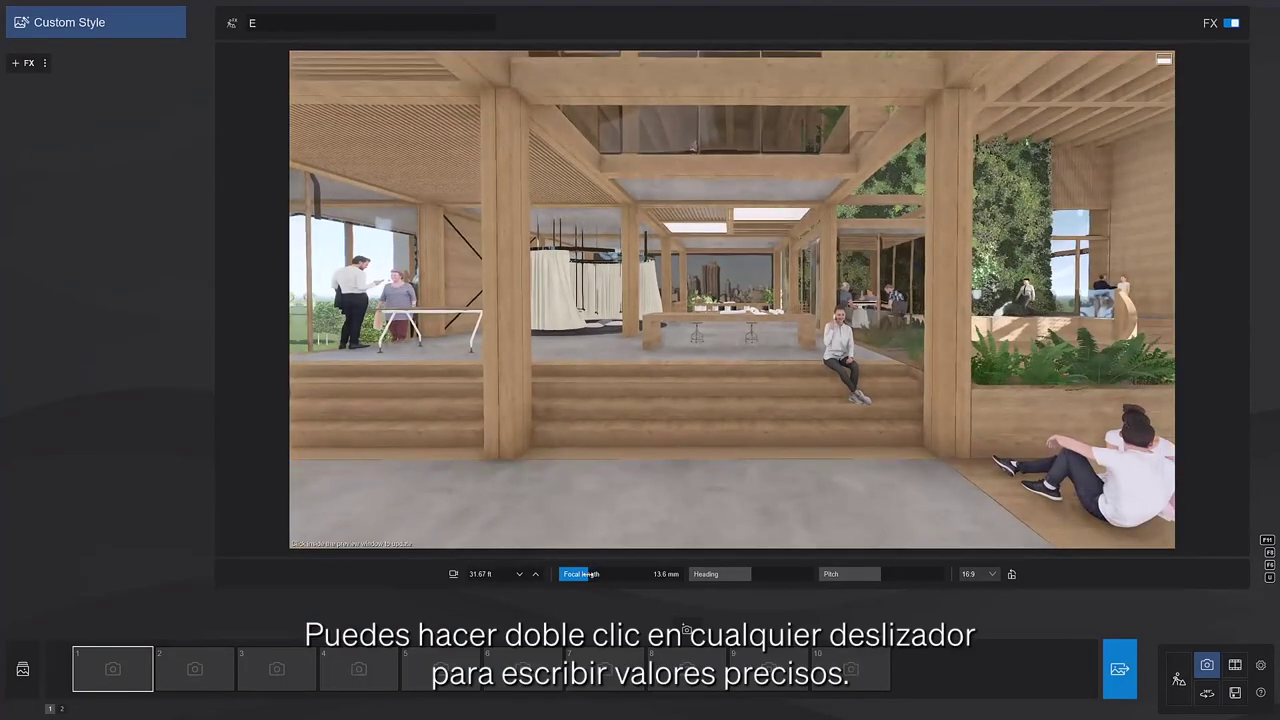
text(8)
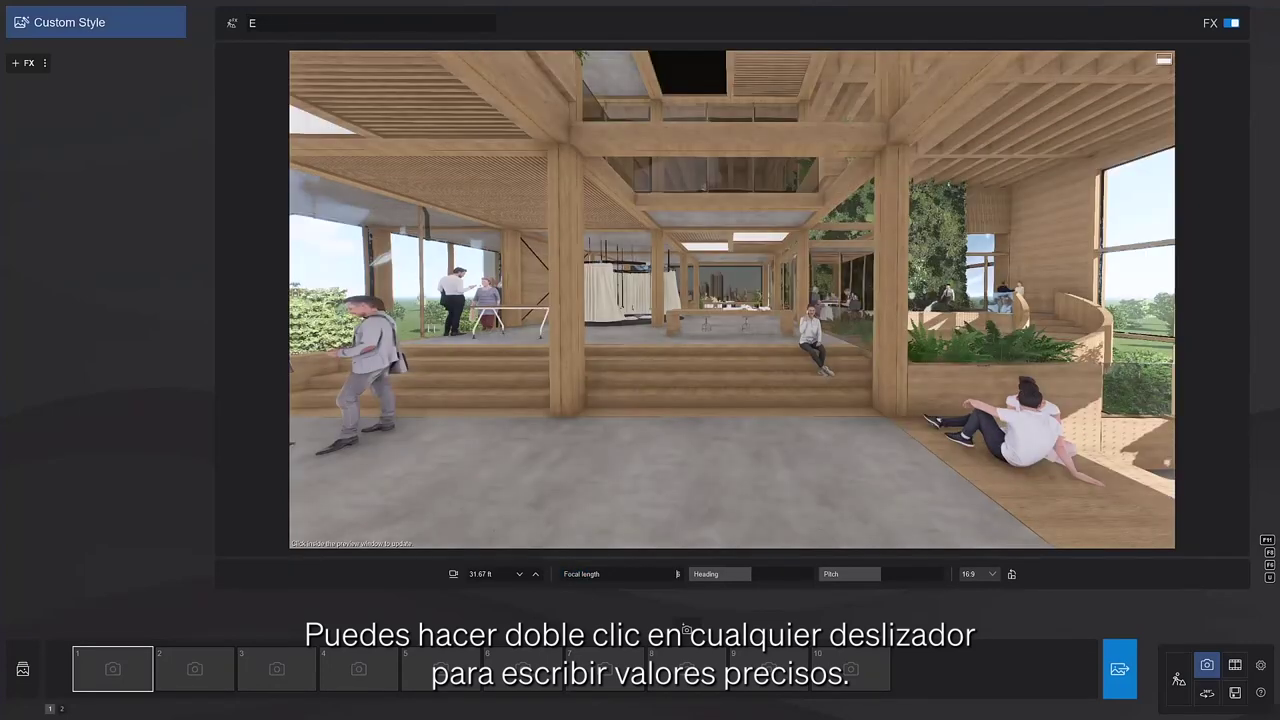
text(20)
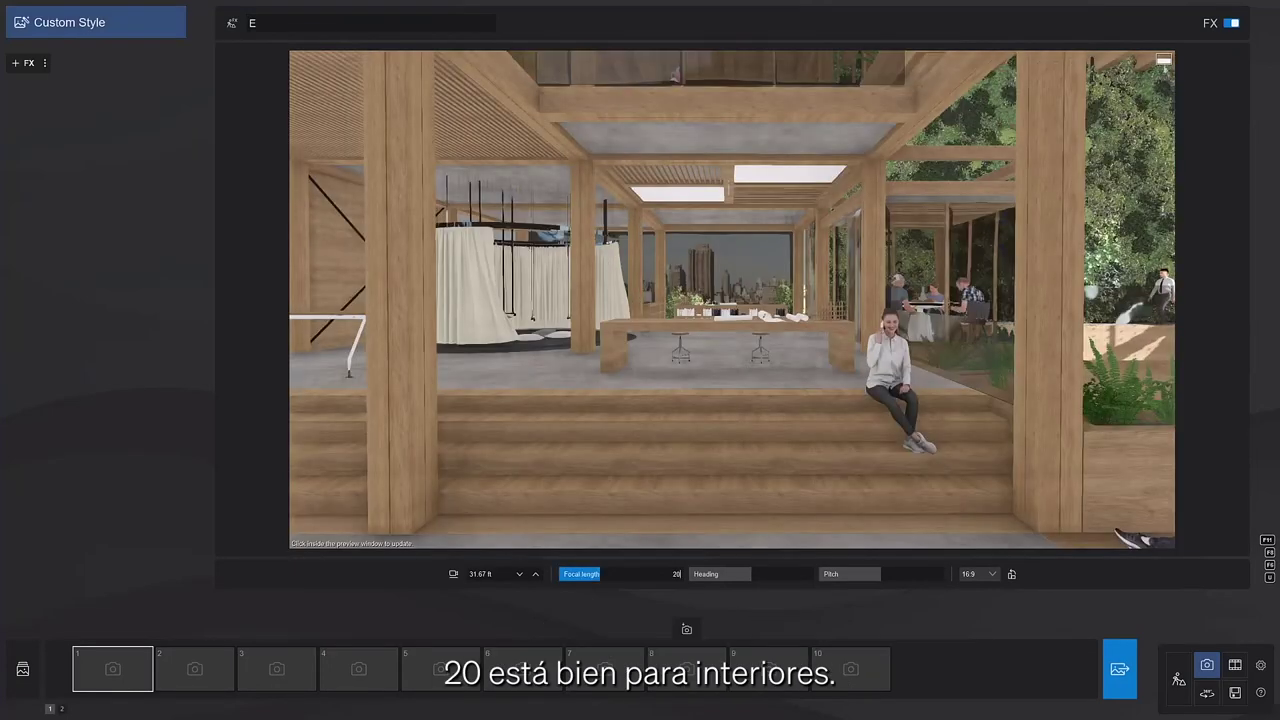
drag(692, 577, 748, 575)
drag(850, 574, 826, 574)
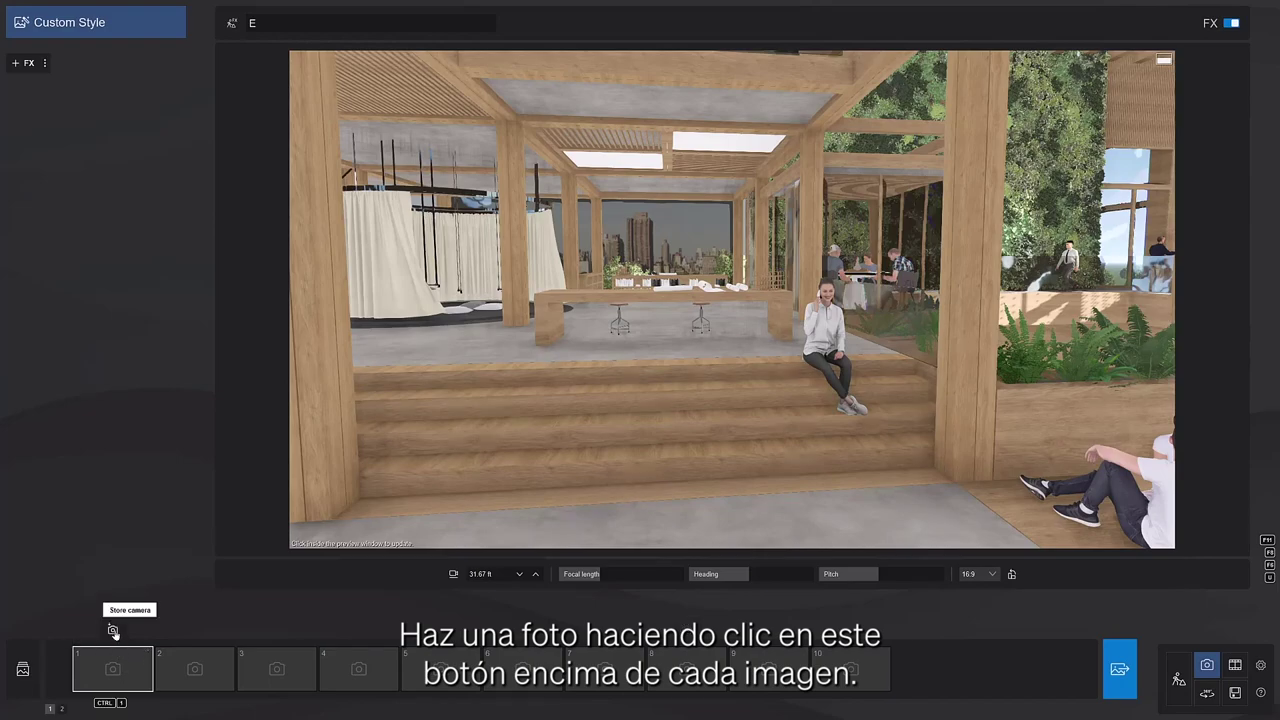
Step: Store the steps view, an interior close-up and a high view of the atrium in photo slots 1, 2 and 3
click(113, 630)
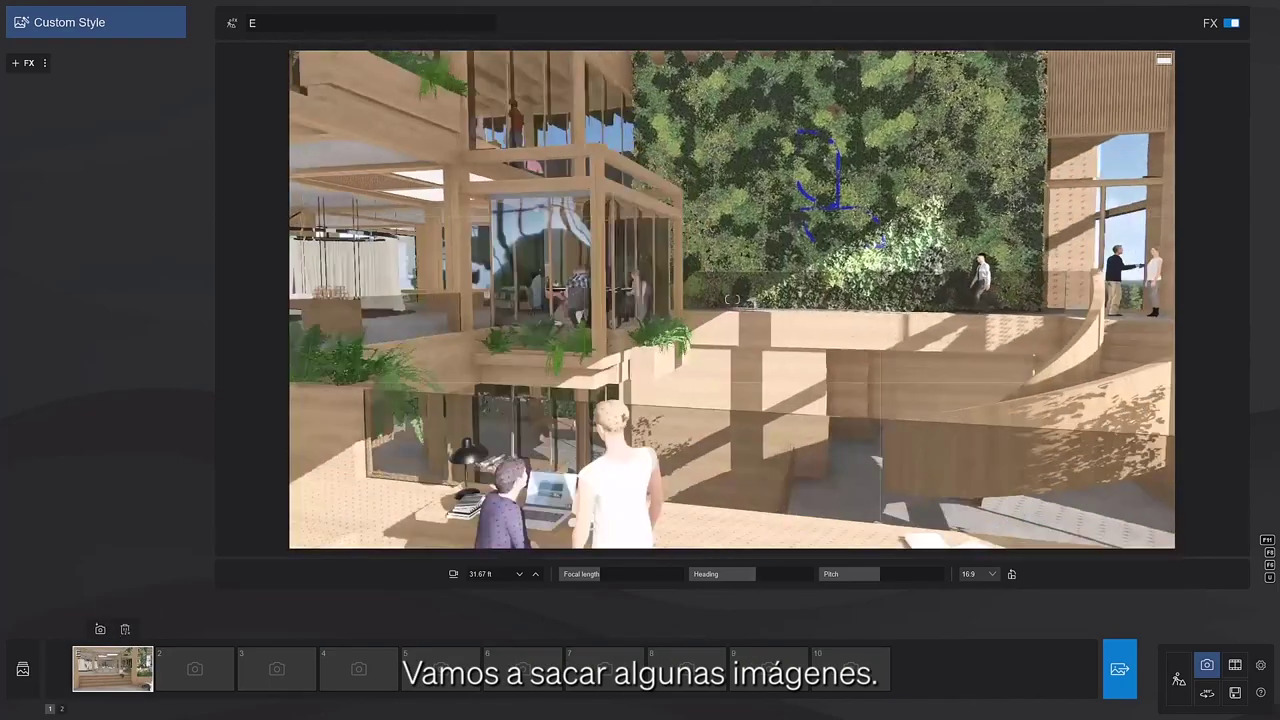
key(ctrl+2)
key(ctrl+3)
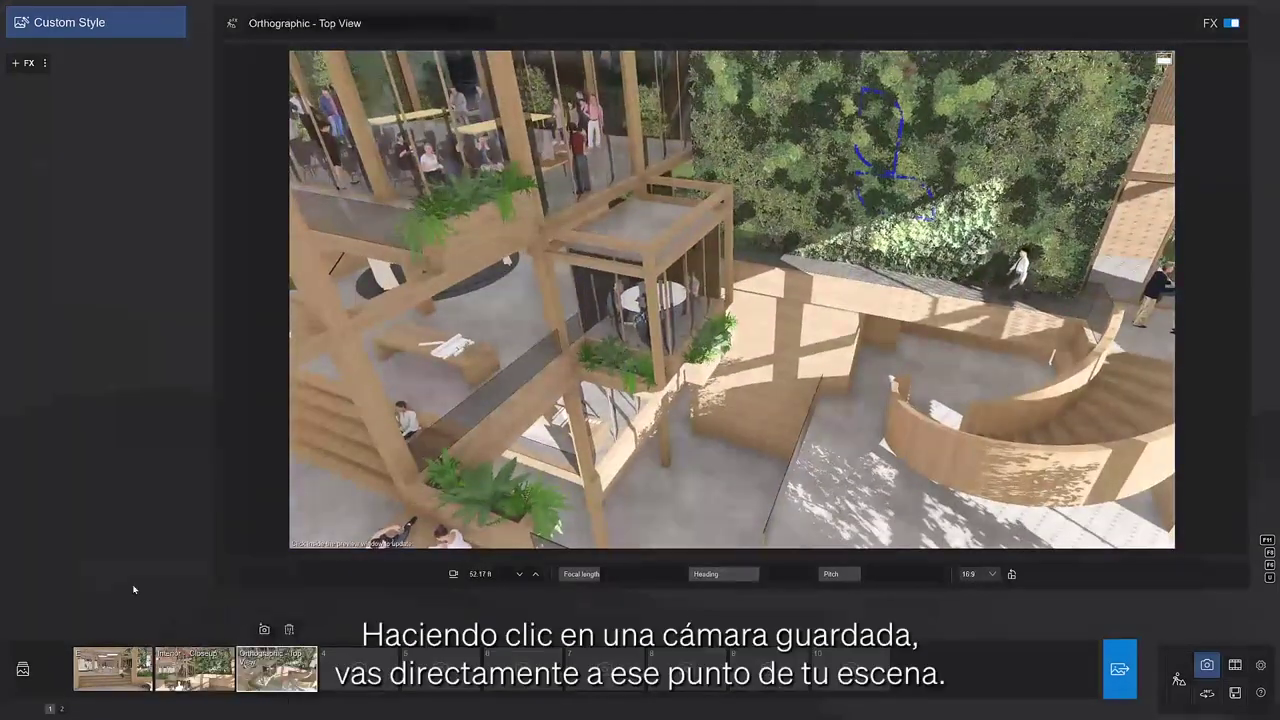
Step: Recall the three stored cameras one after another, ending on Orthographic - Top View
click(113, 673)
click(194, 672)
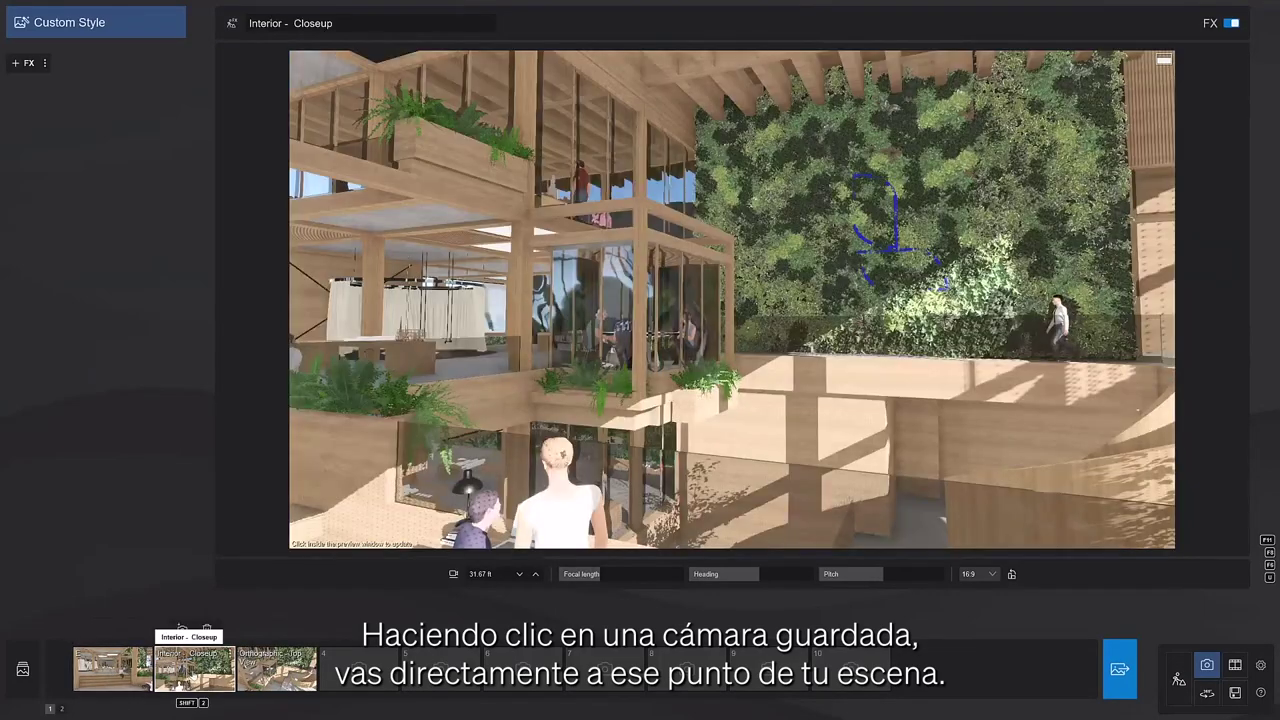
click(273, 671)
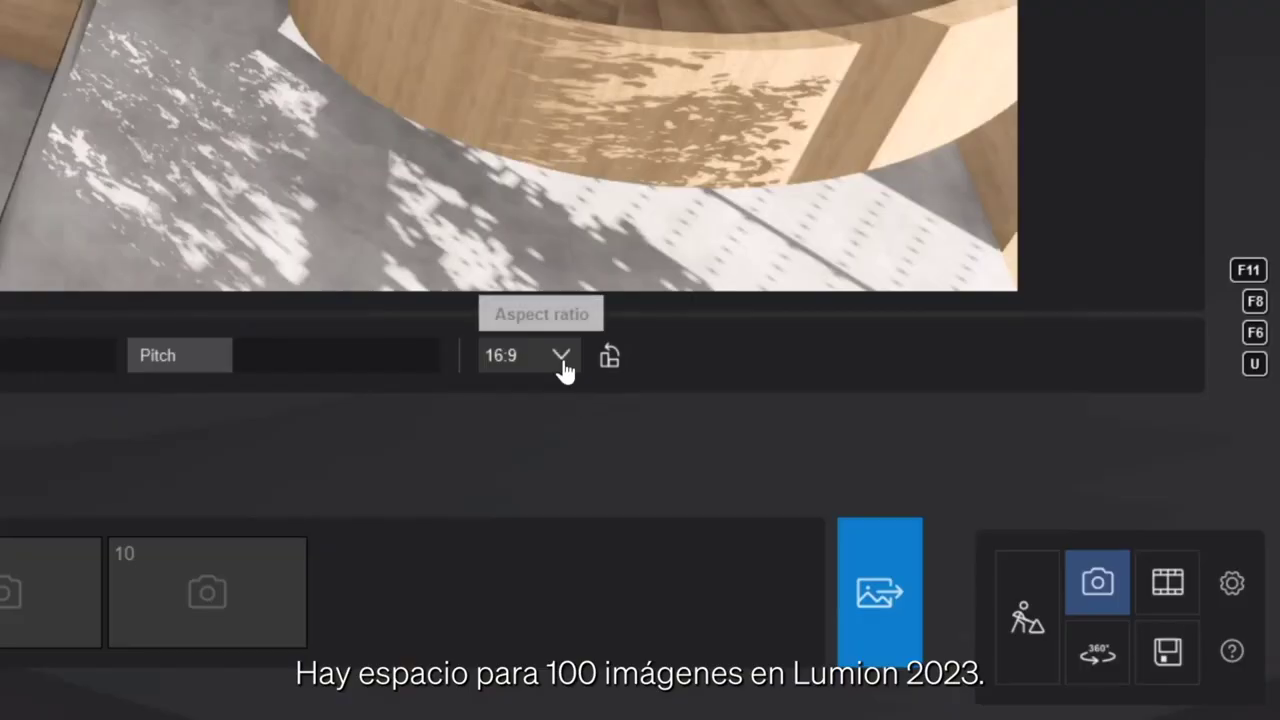
Step: Review the available aspect ratios, keep 16:9, and flip the photo's orientation and back again
click(562, 358)
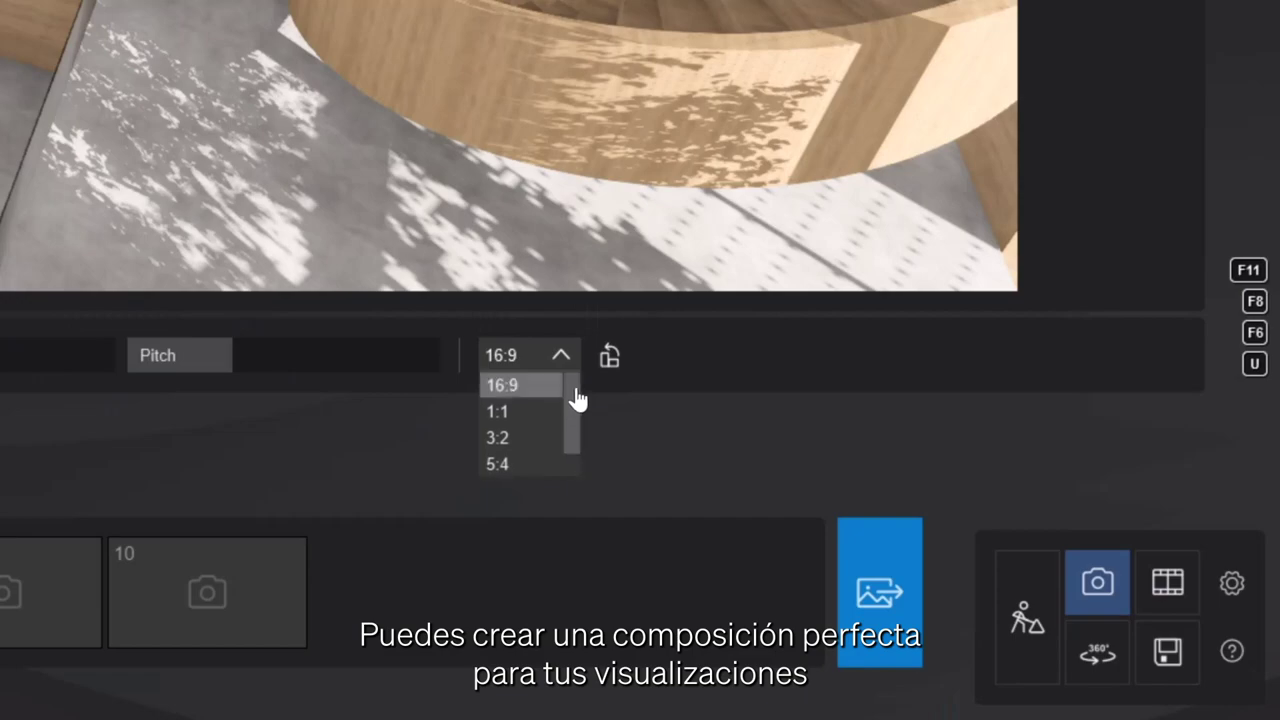
click(663, 403)
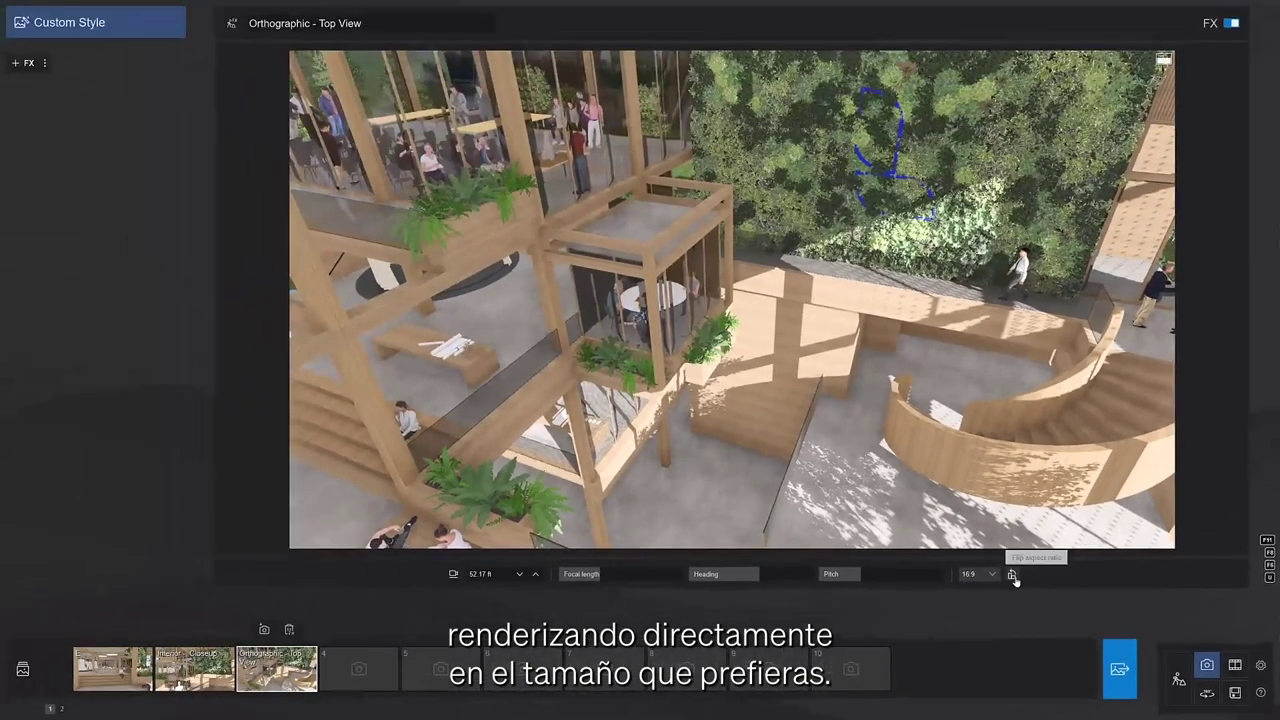
click(1013, 576)
click(1013, 576)
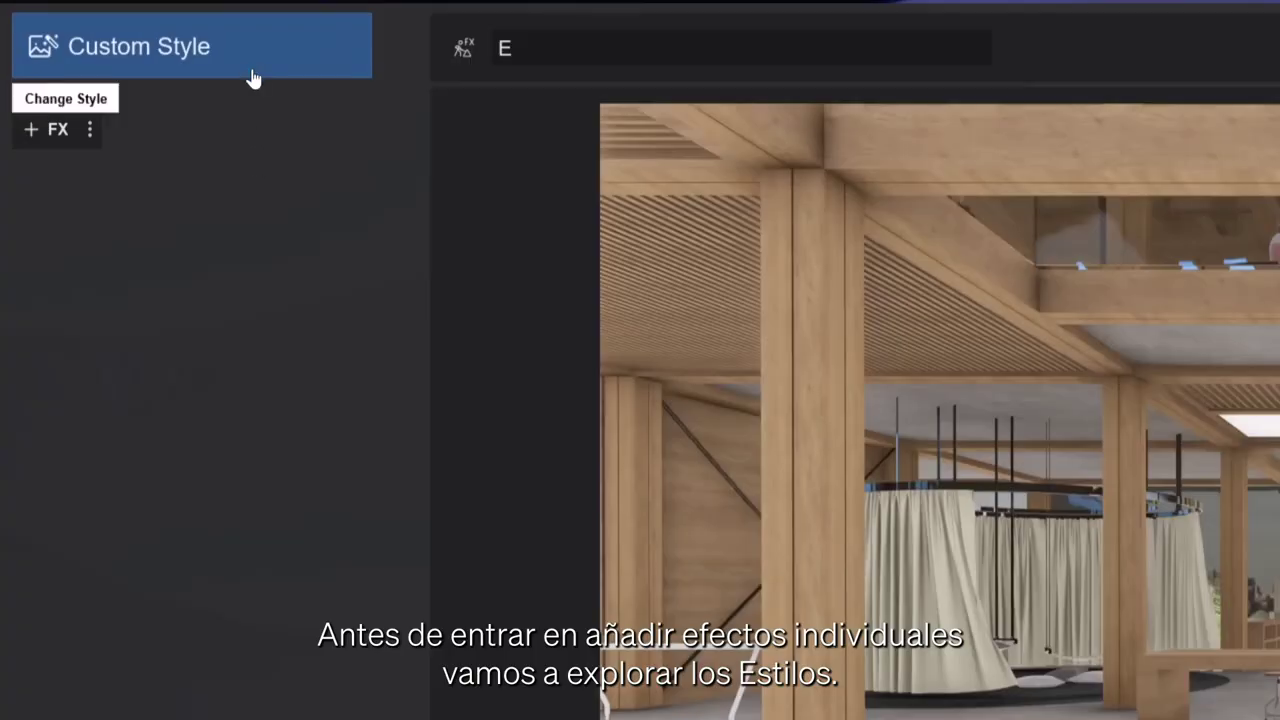
Step: Try the Realistic style on the first photo and return it to Custom Style
click(251, 57)
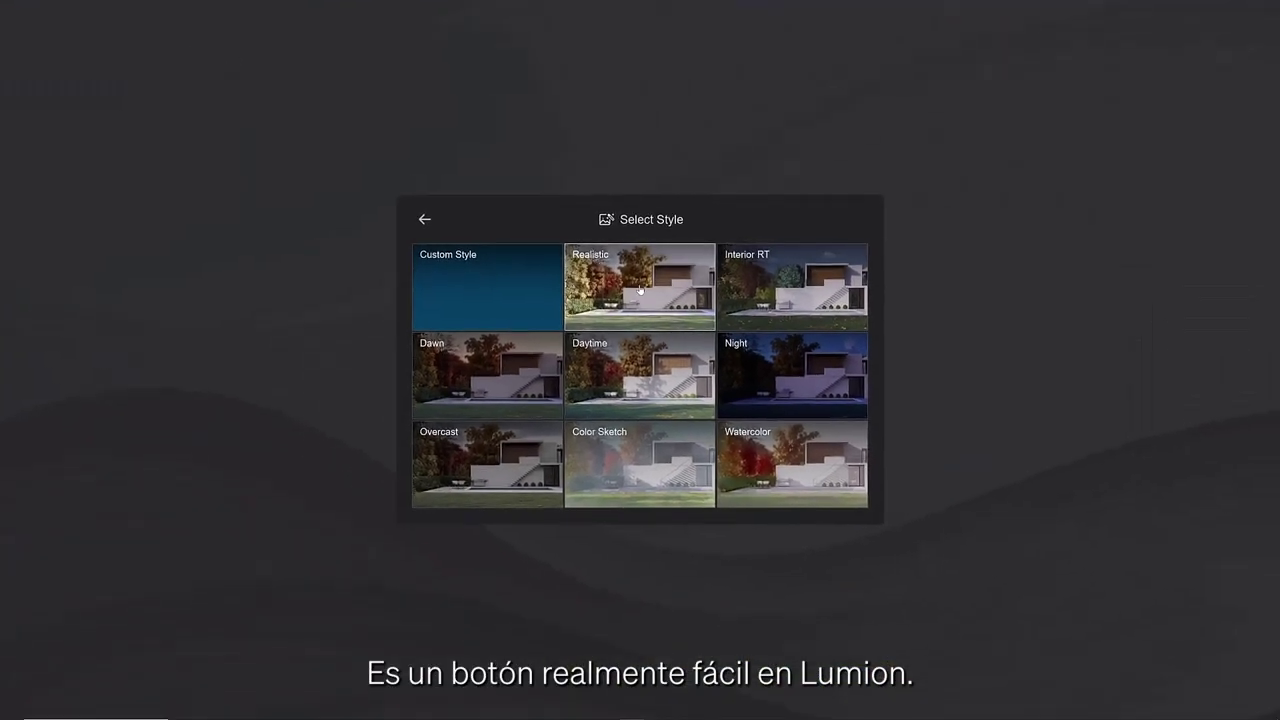
click(640, 290)
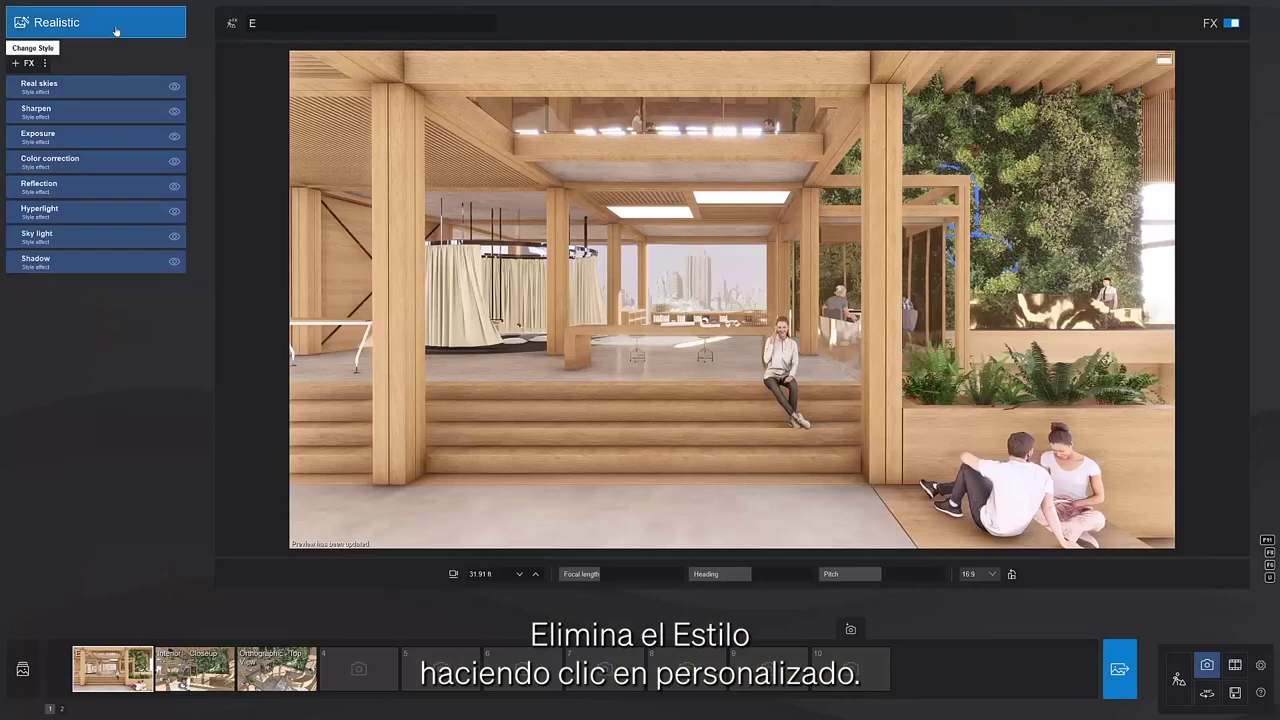
click(114, 32)
click(496, 295)
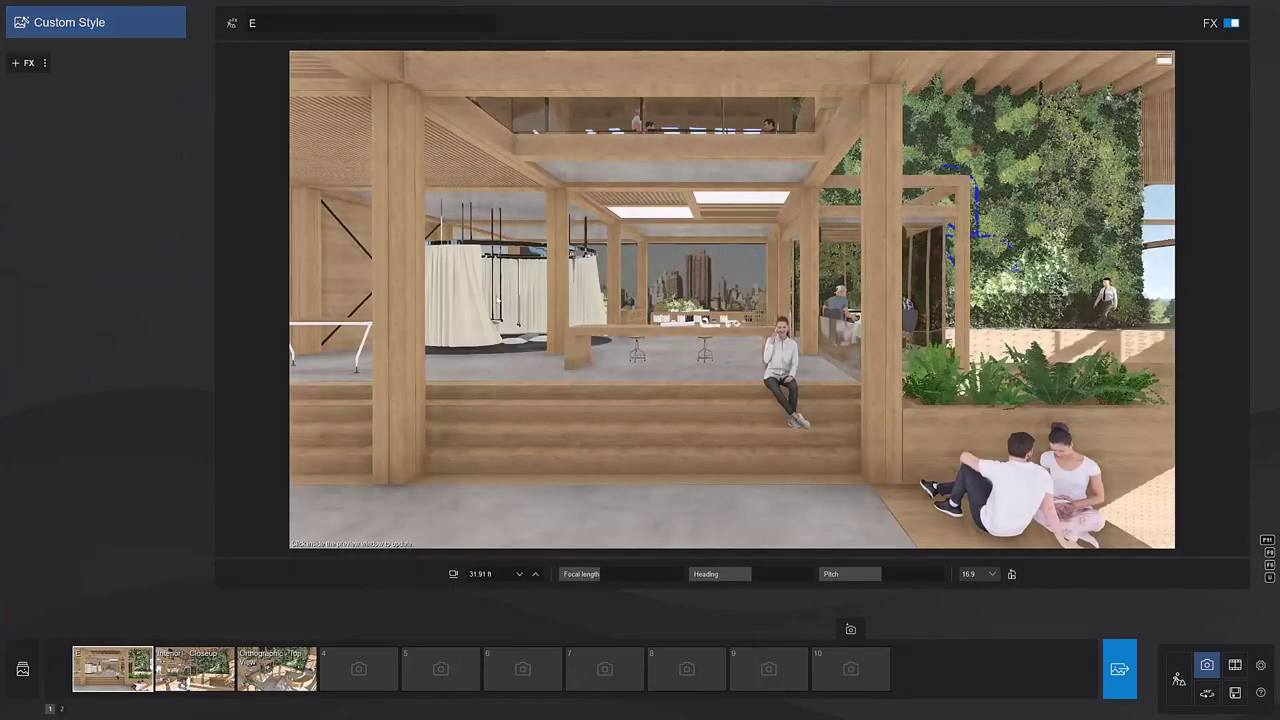
Step: Look through all the photo effect categories, from Featured and Architectural to Enhancements and the utility tools
click(23, 63)
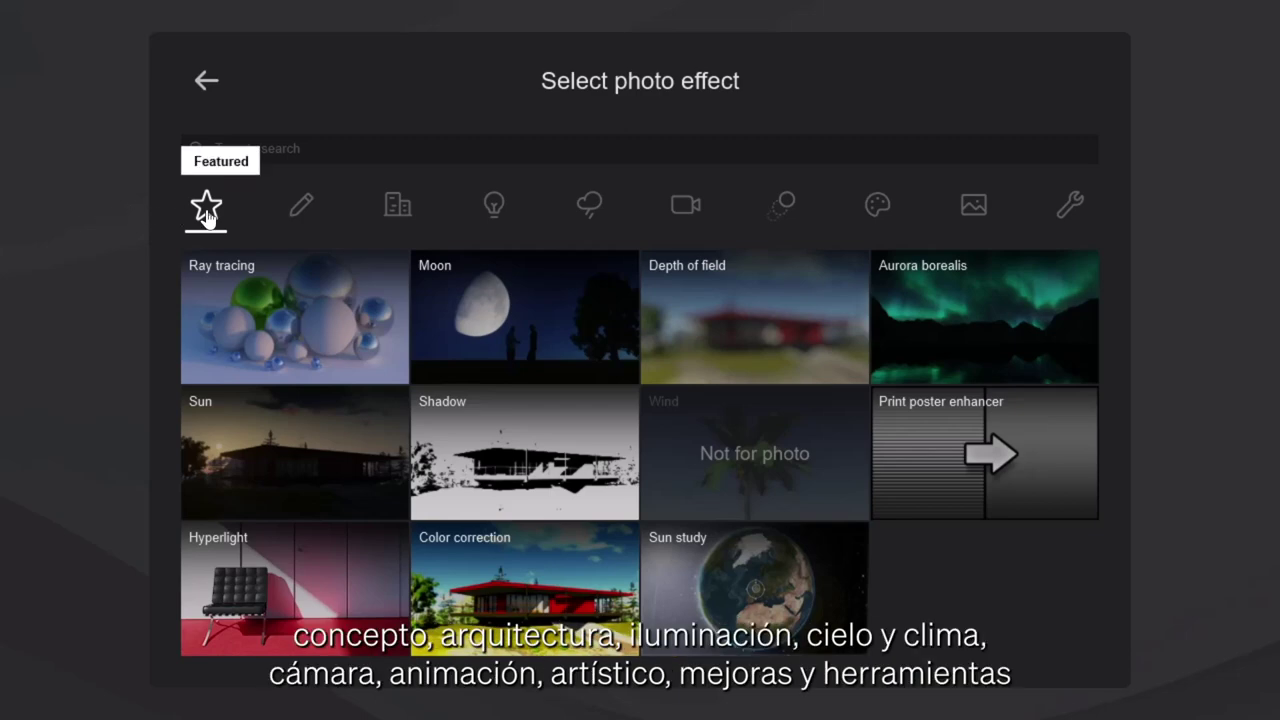
click(299, 212)
click(397, 210)
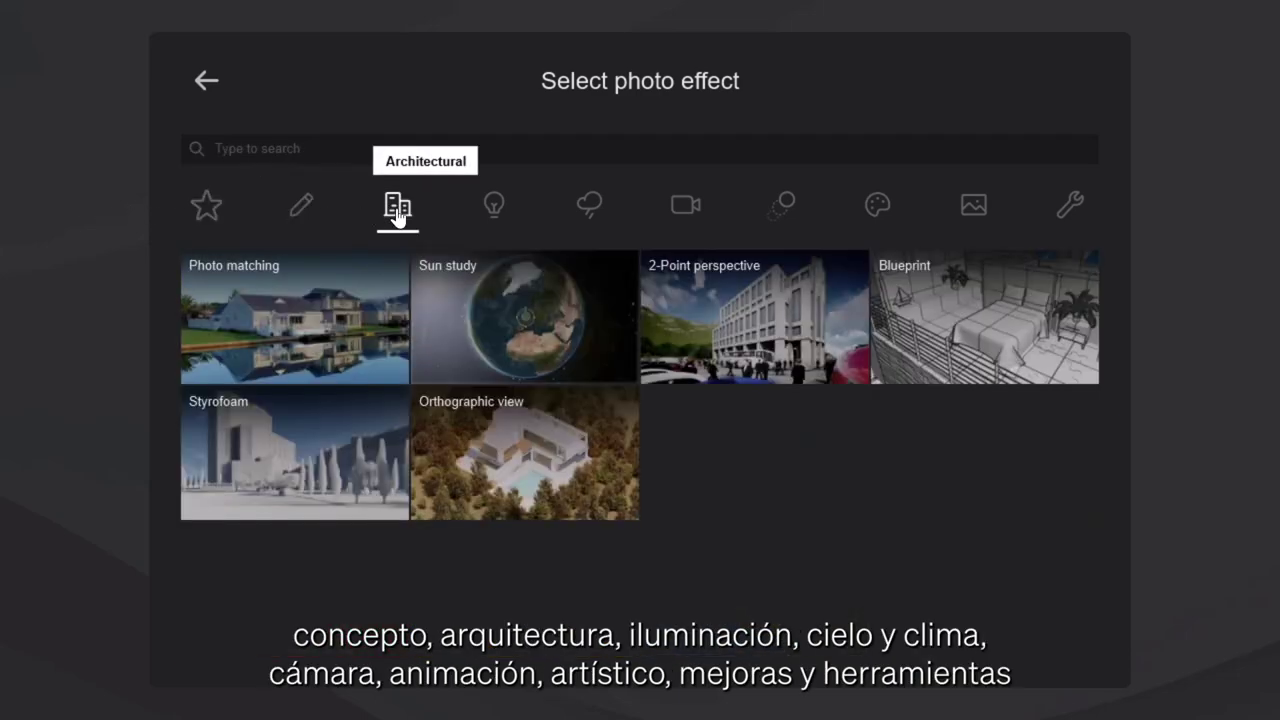
click(494, 215)
click(589, 220)
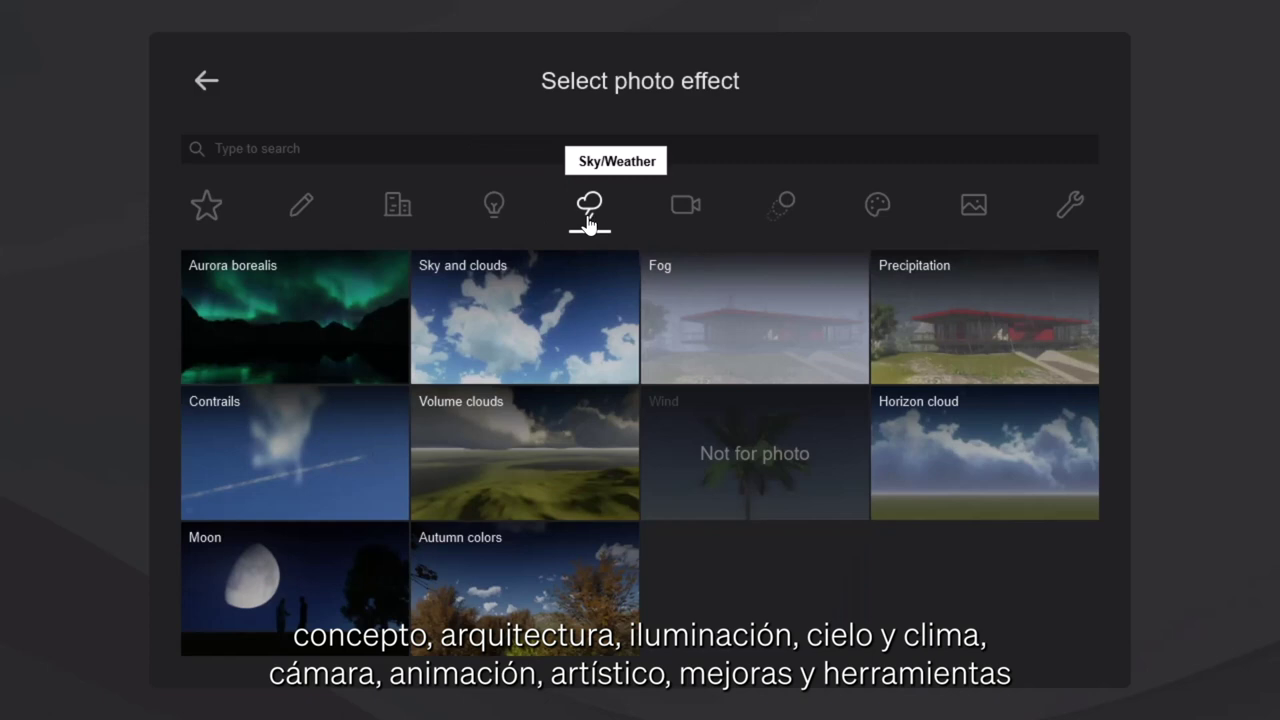
click(686, 215)
click(785, 215)
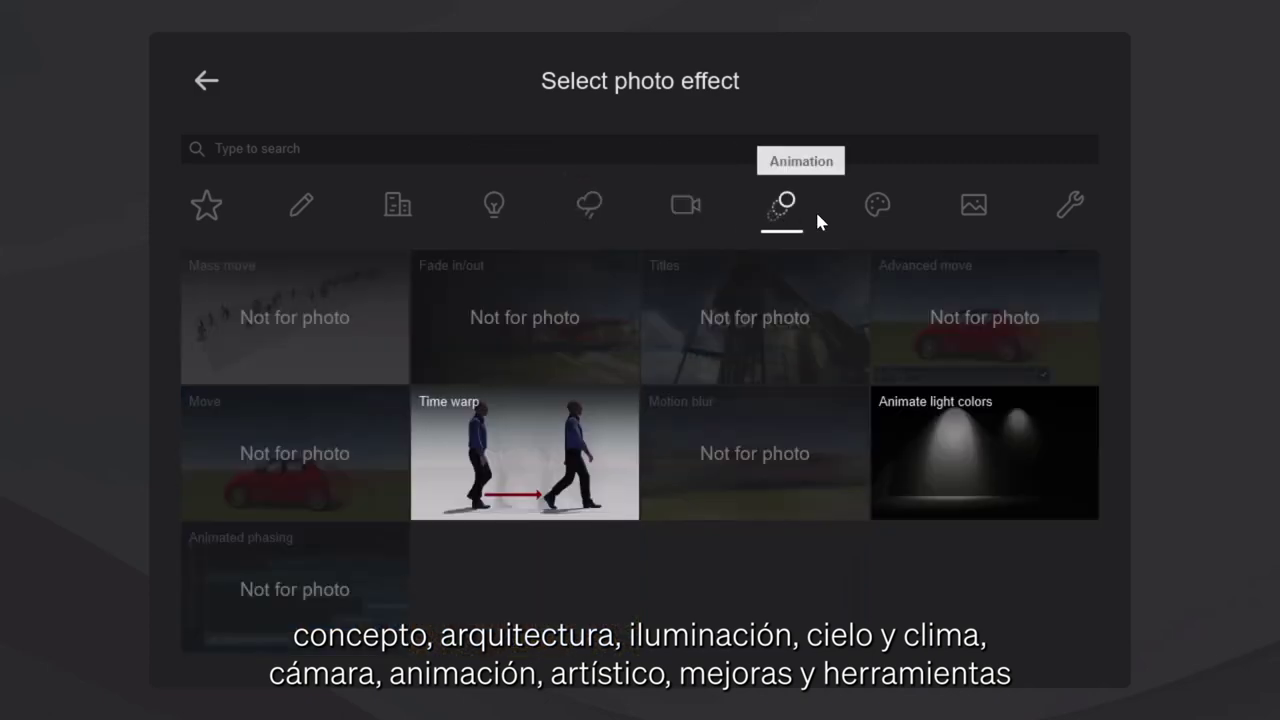
click(882, 218)
click(975, 218)
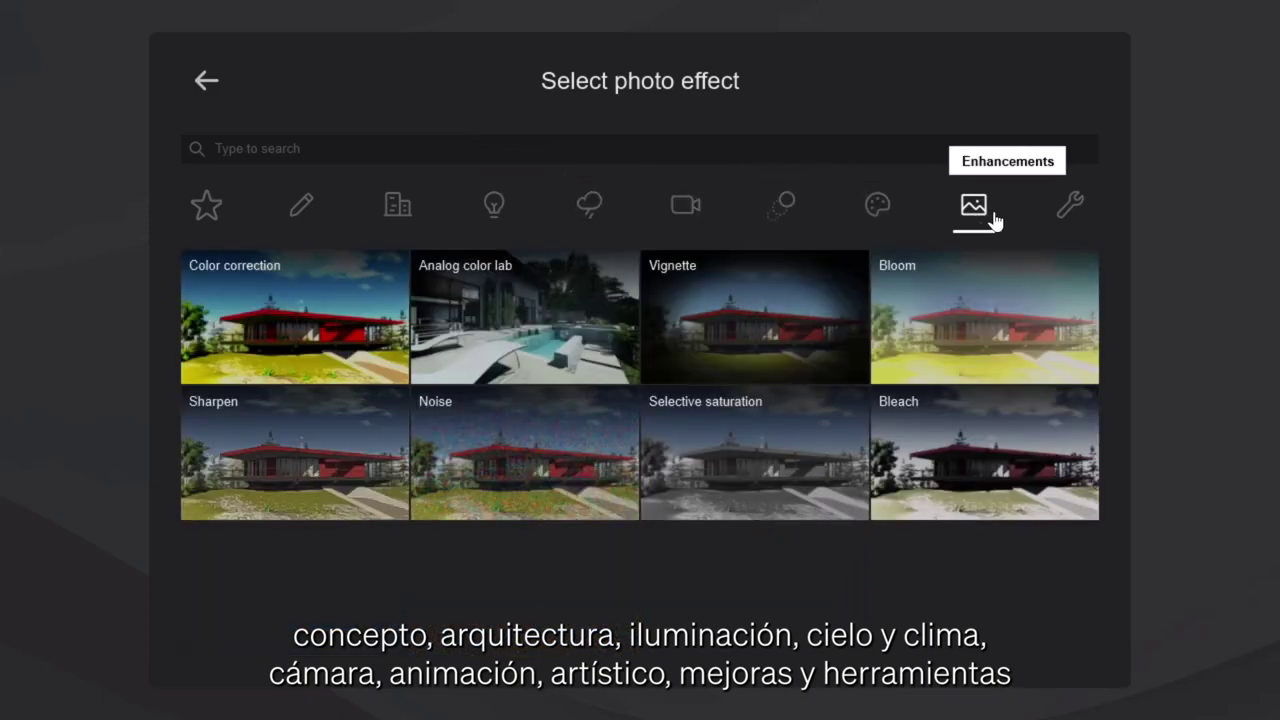
click(1068, 218)
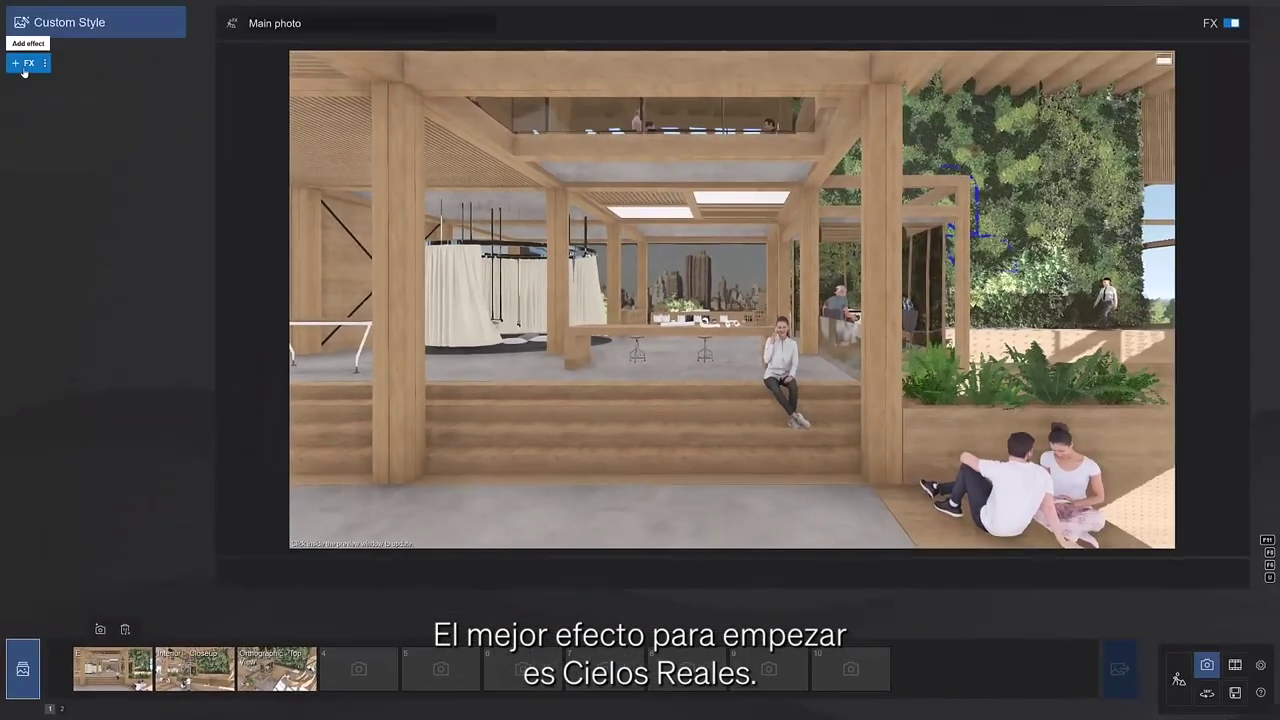
Step: Add the Real skies lighting effect to the Main photo
click(25, 68)
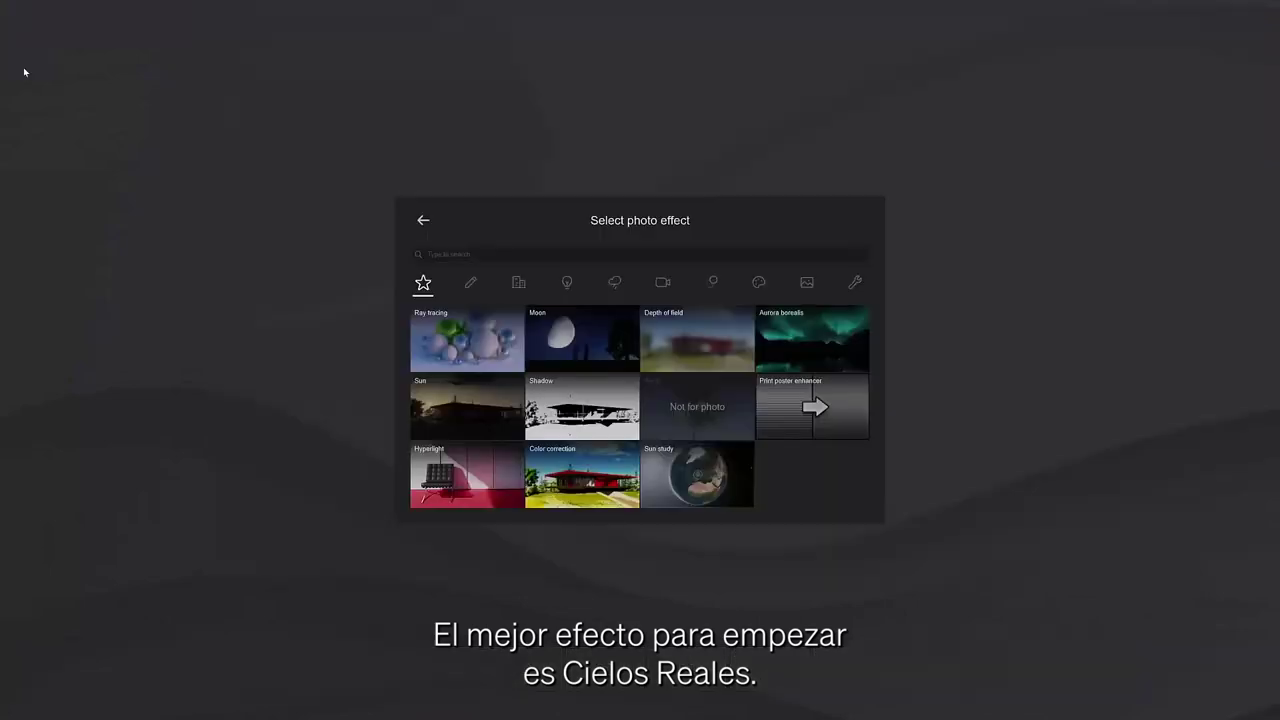
click(567, 284)
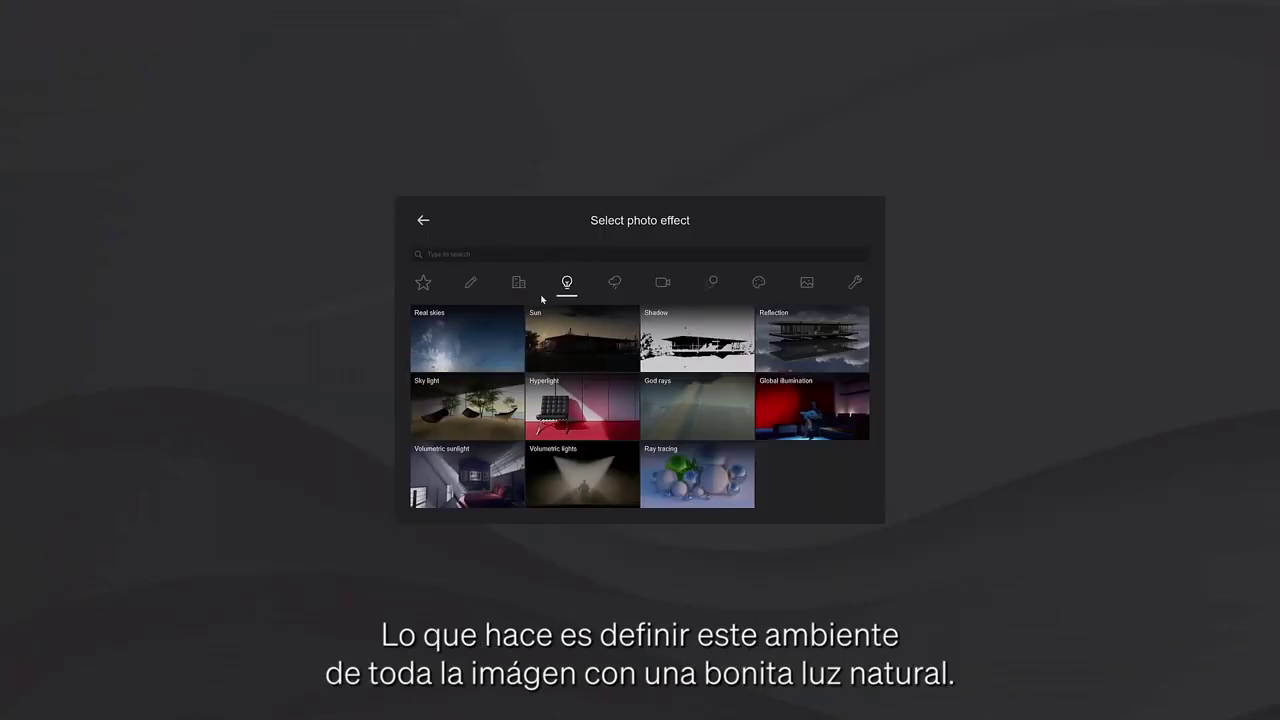
click(469, 343)
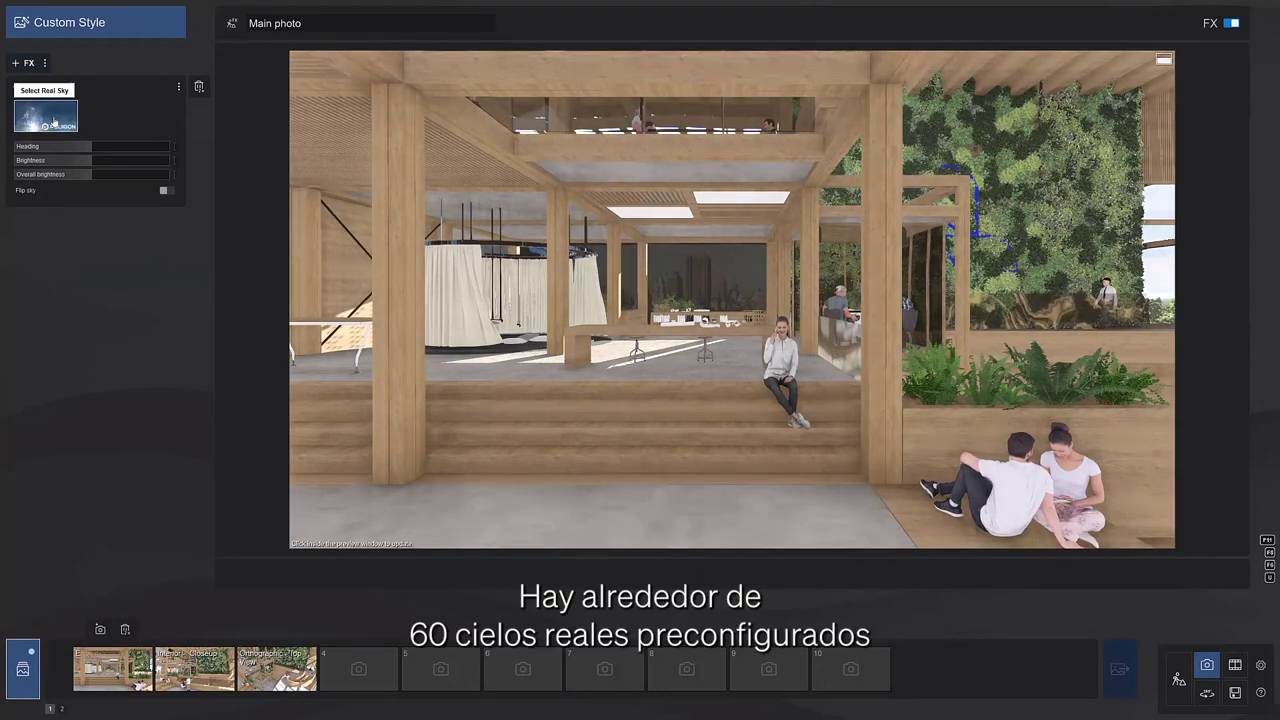
Step: Review the real sky categories from night to cloudy and select the first Cloudy sky for the Main photo
click(46, 112)
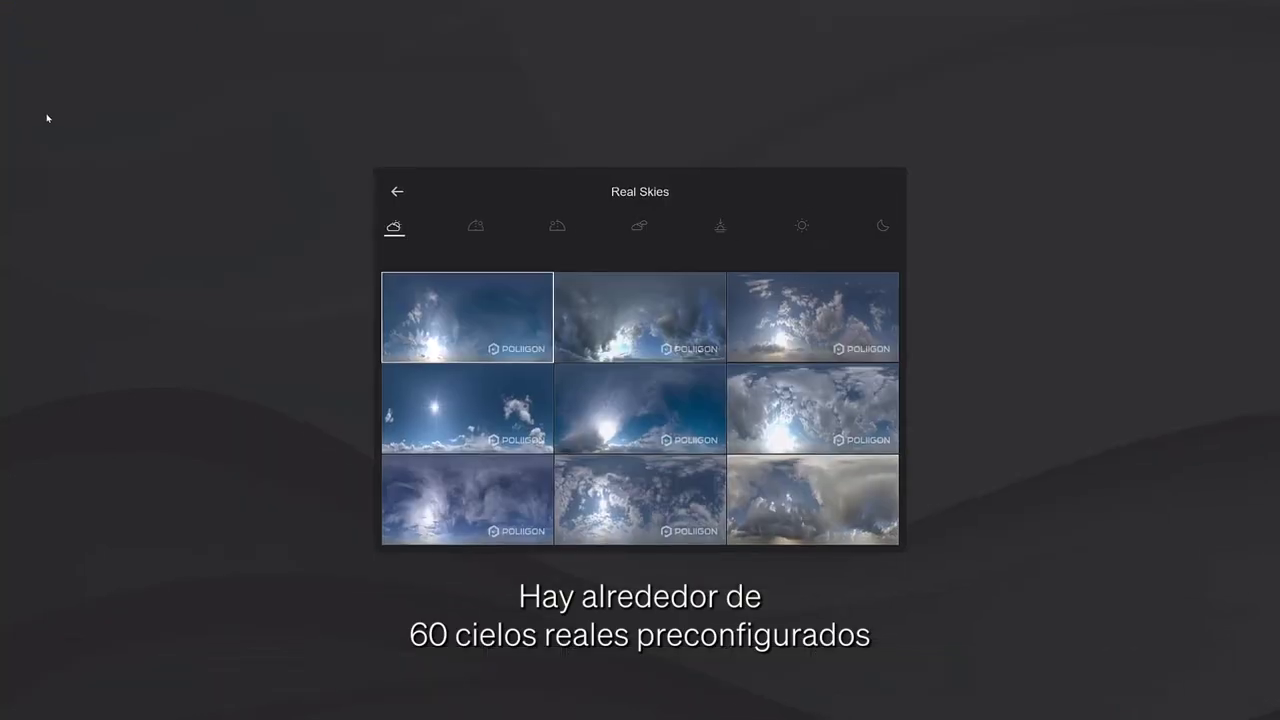
click(881, 226)
click(800, 226)
click(722, 229)
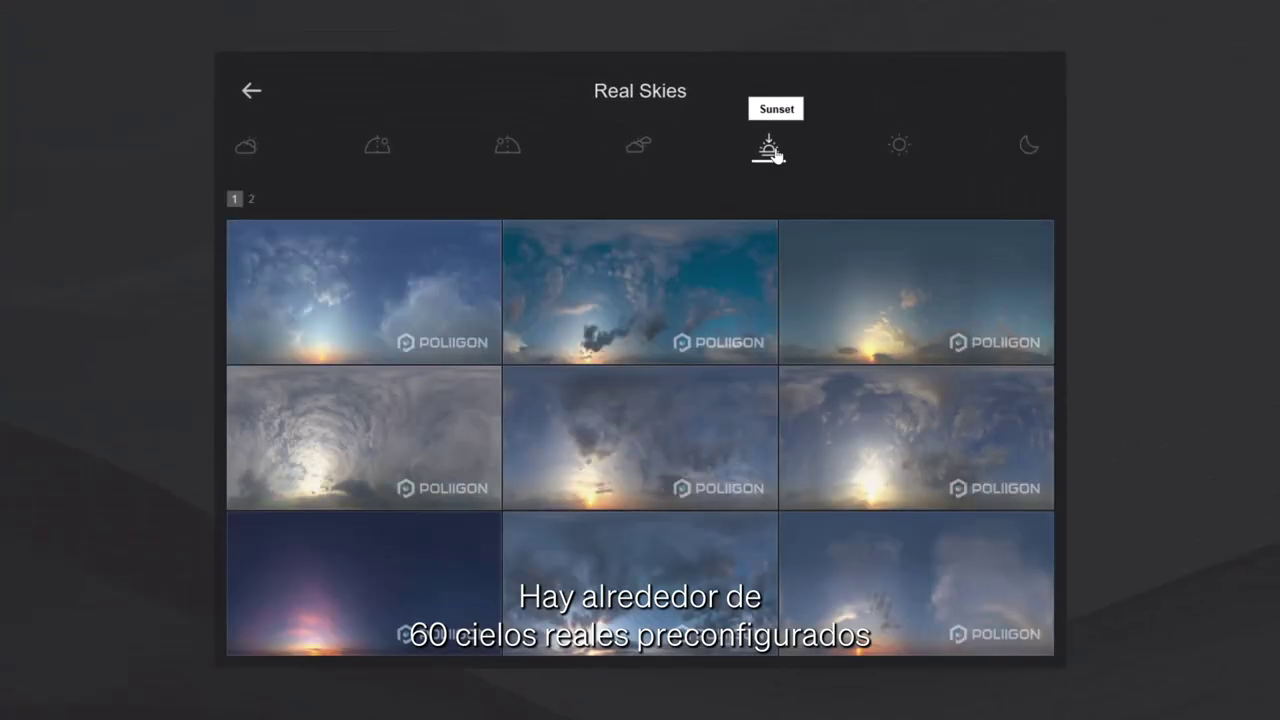
click(638, 145)
click(507, 147)
click(376, 147)
click(247, 150)
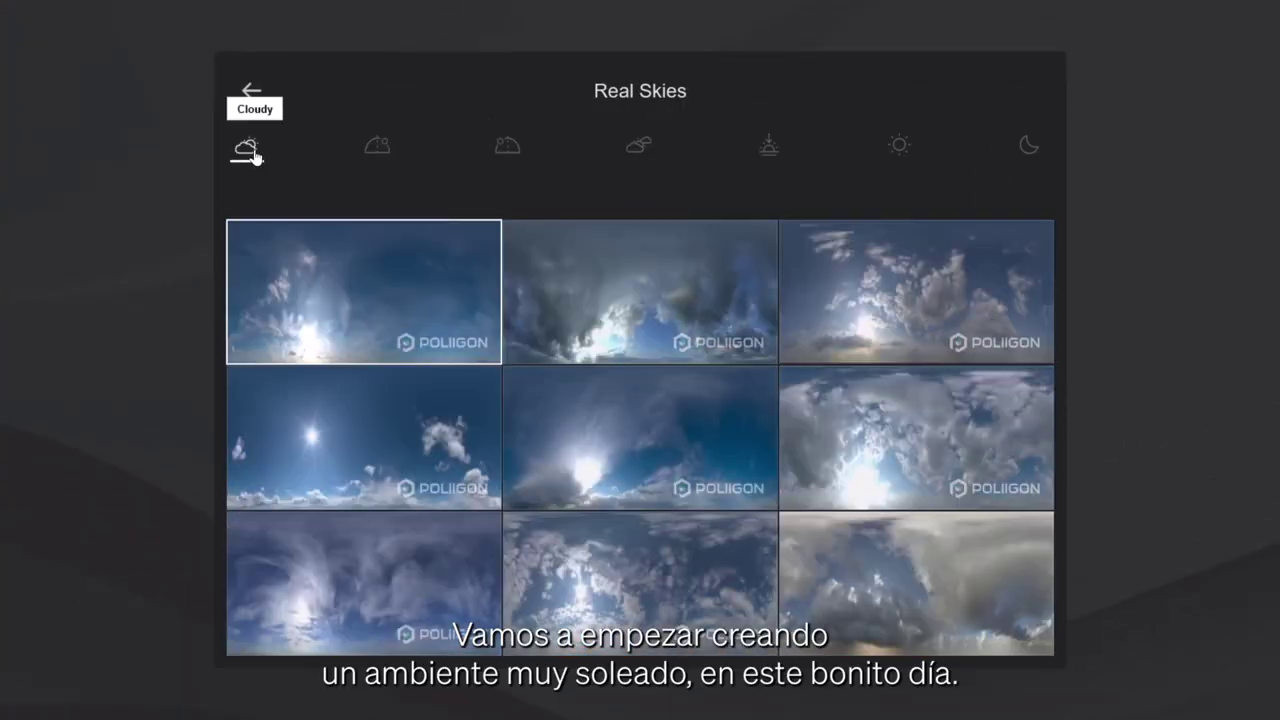
click(262, 250)
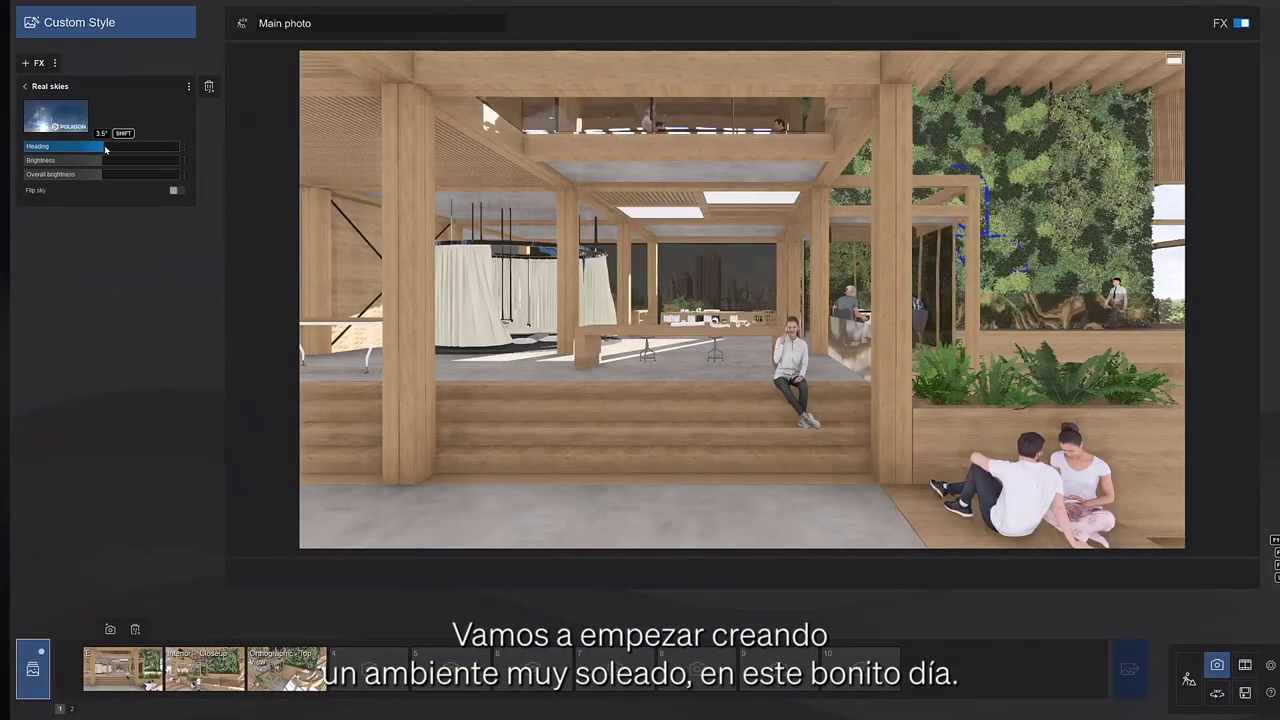
Step: Rotate the Real skies heading for direct sunlight, then add a Shadow effect with Soft shadows and Fine detail shadows enabled
drag(105, 148, 131, 148)
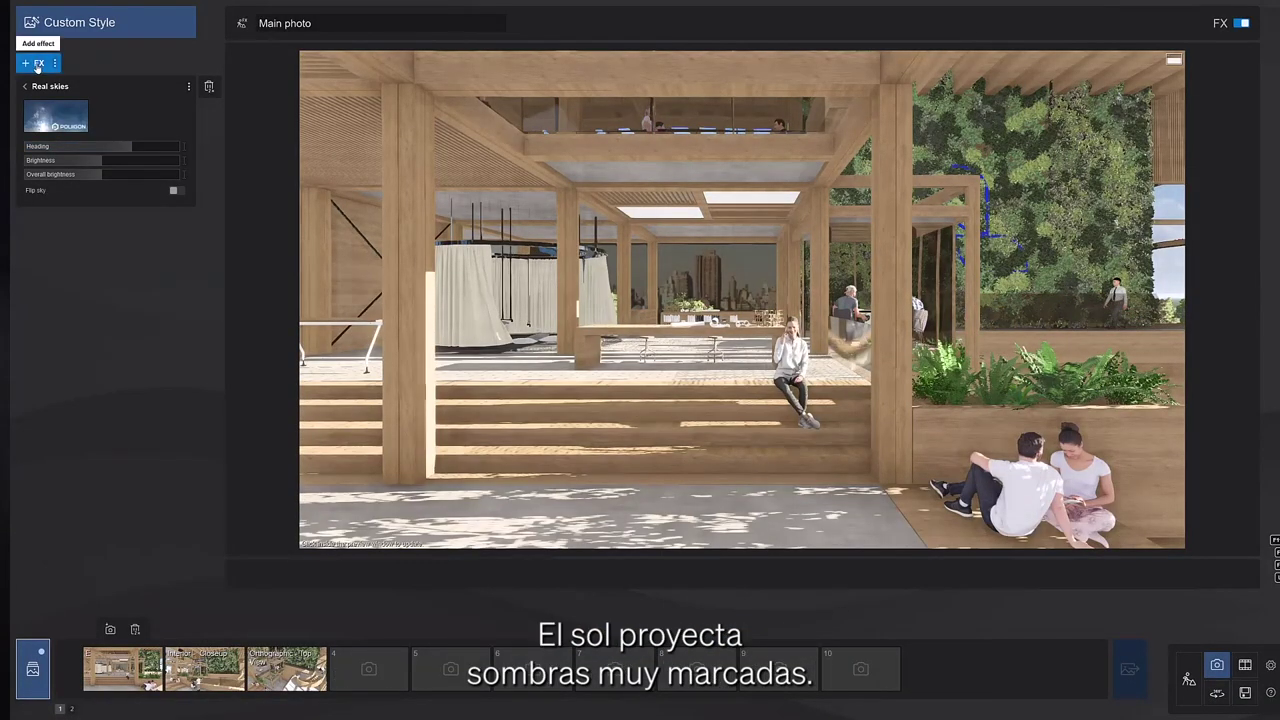
click(37, 63)
click(591, 337)
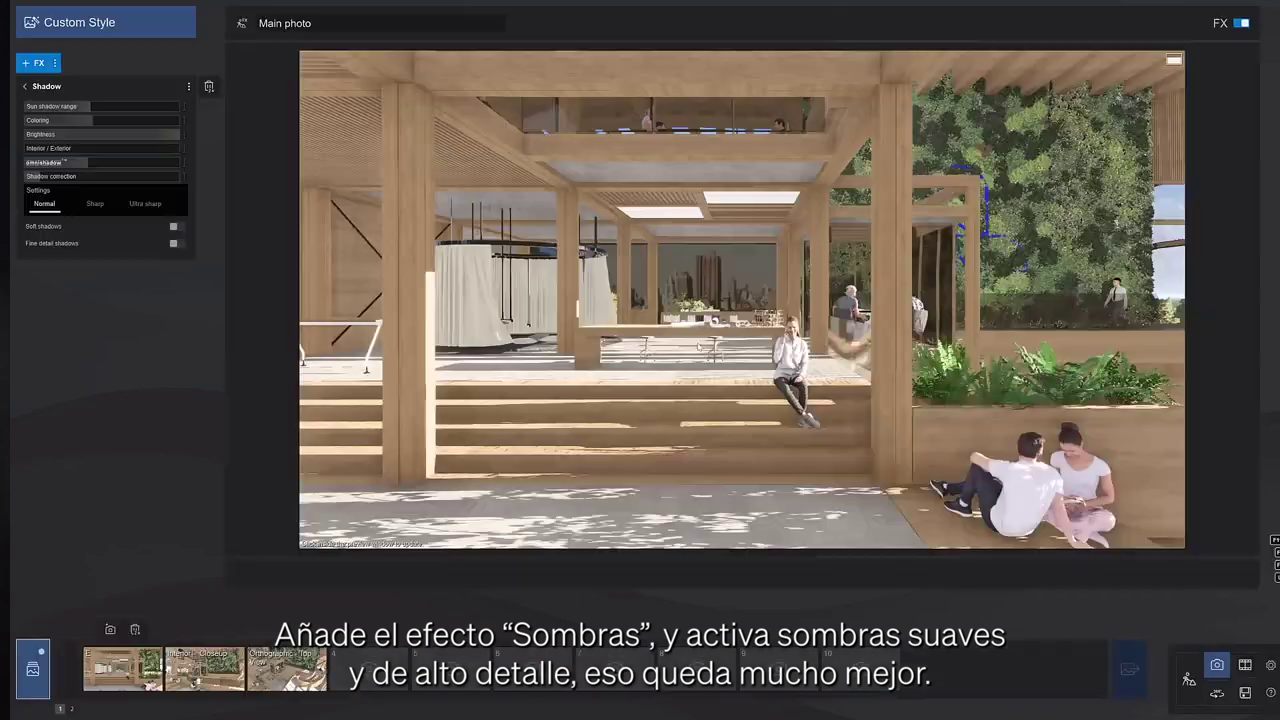
click(177, 227)
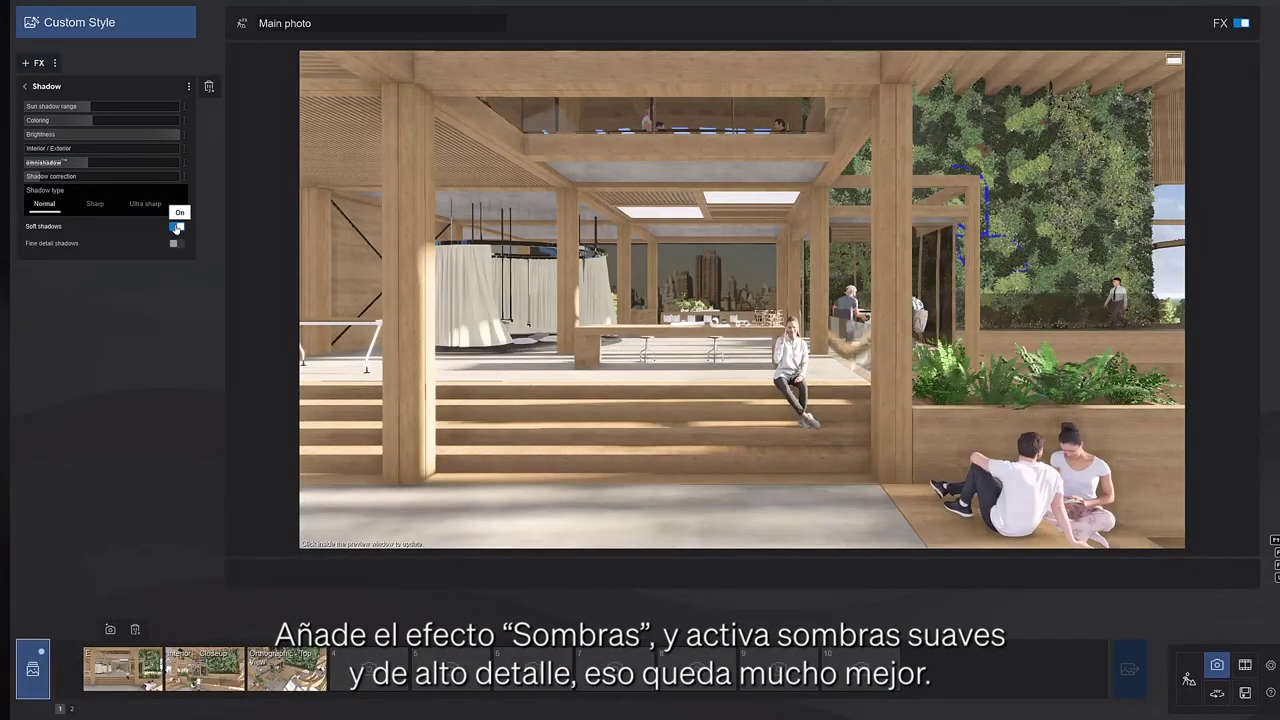
click(176, 244)
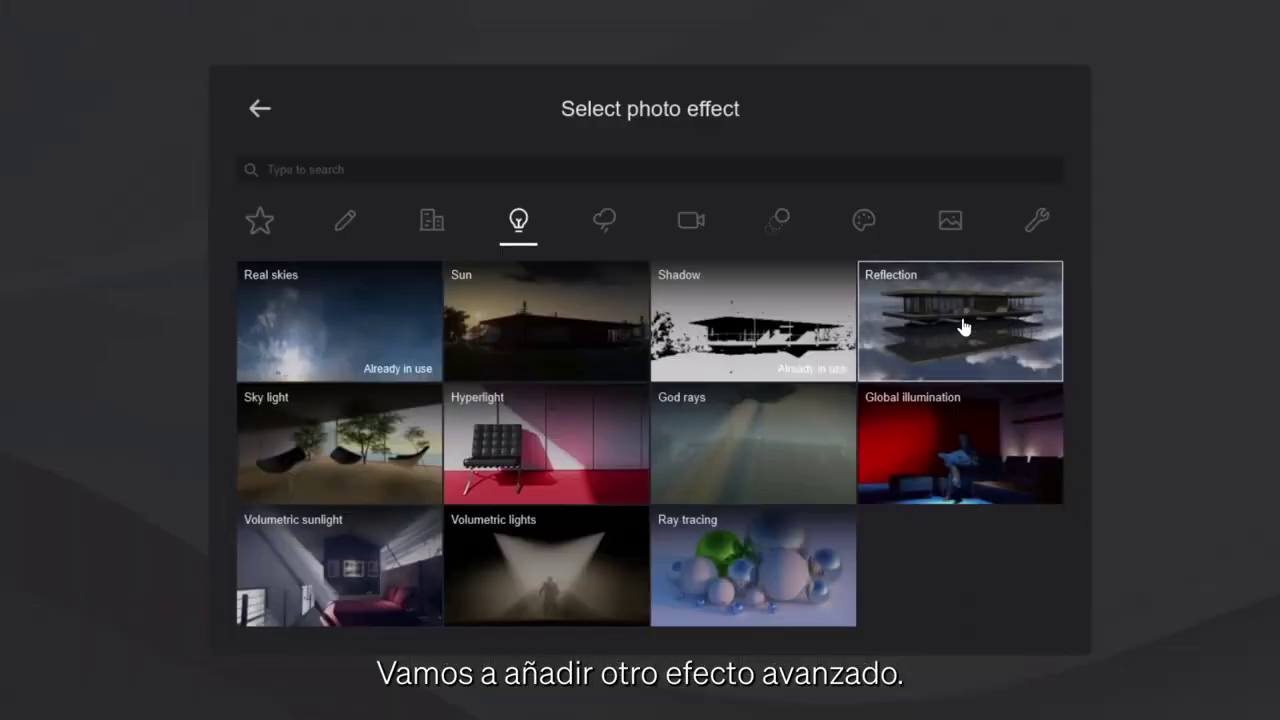
Step: Add the Reflection effect to the Main photo with Speedray enabled and a reflection plane on the raised office floor
click(963, 327)
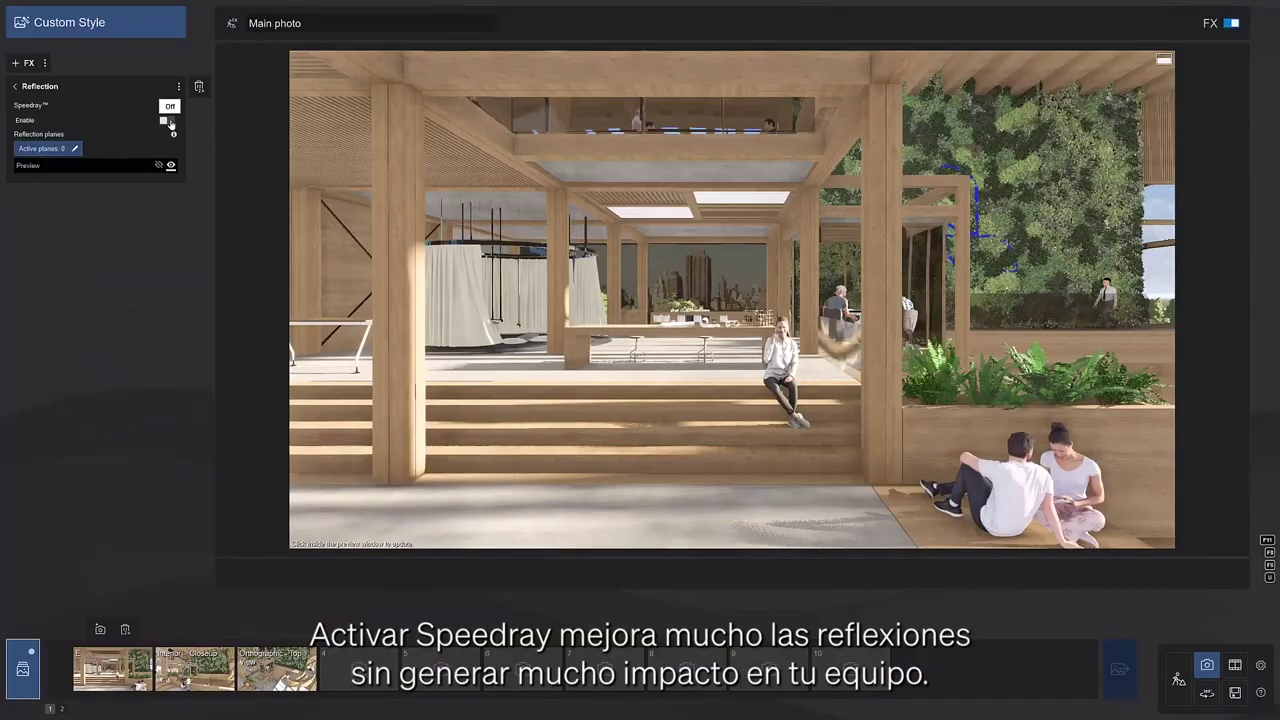
click(167, 121)
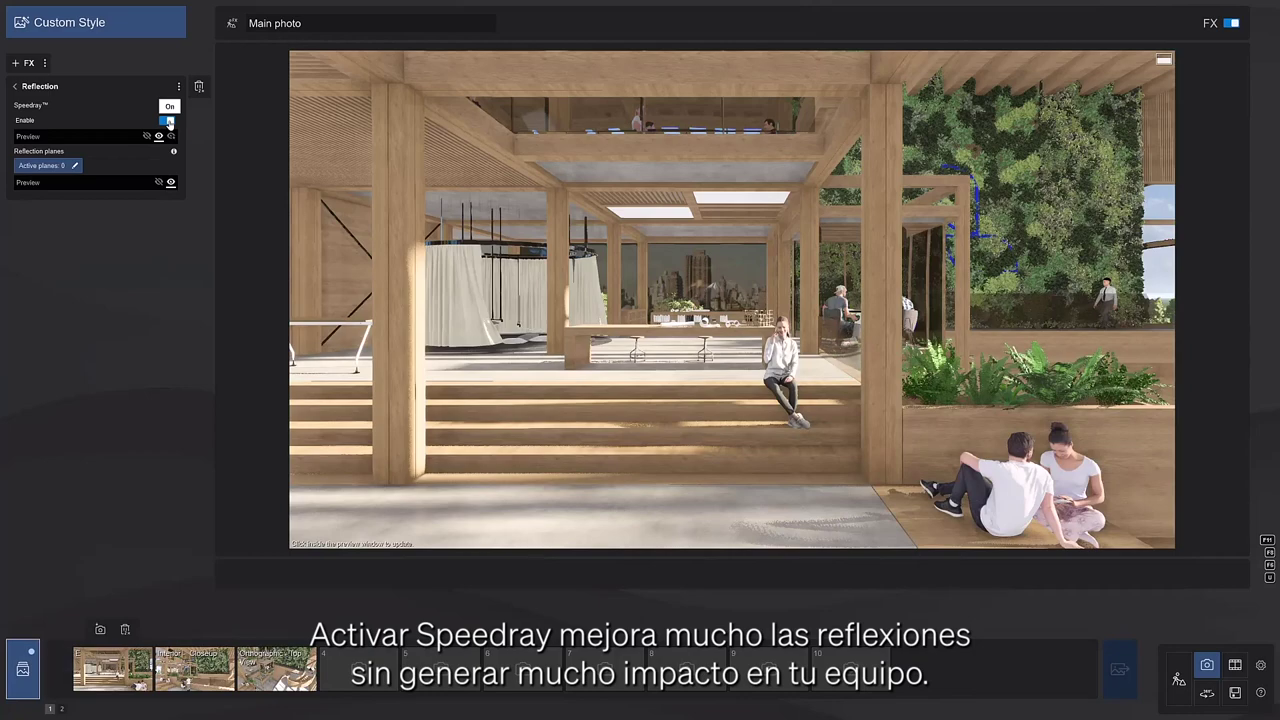
click(63, 169)
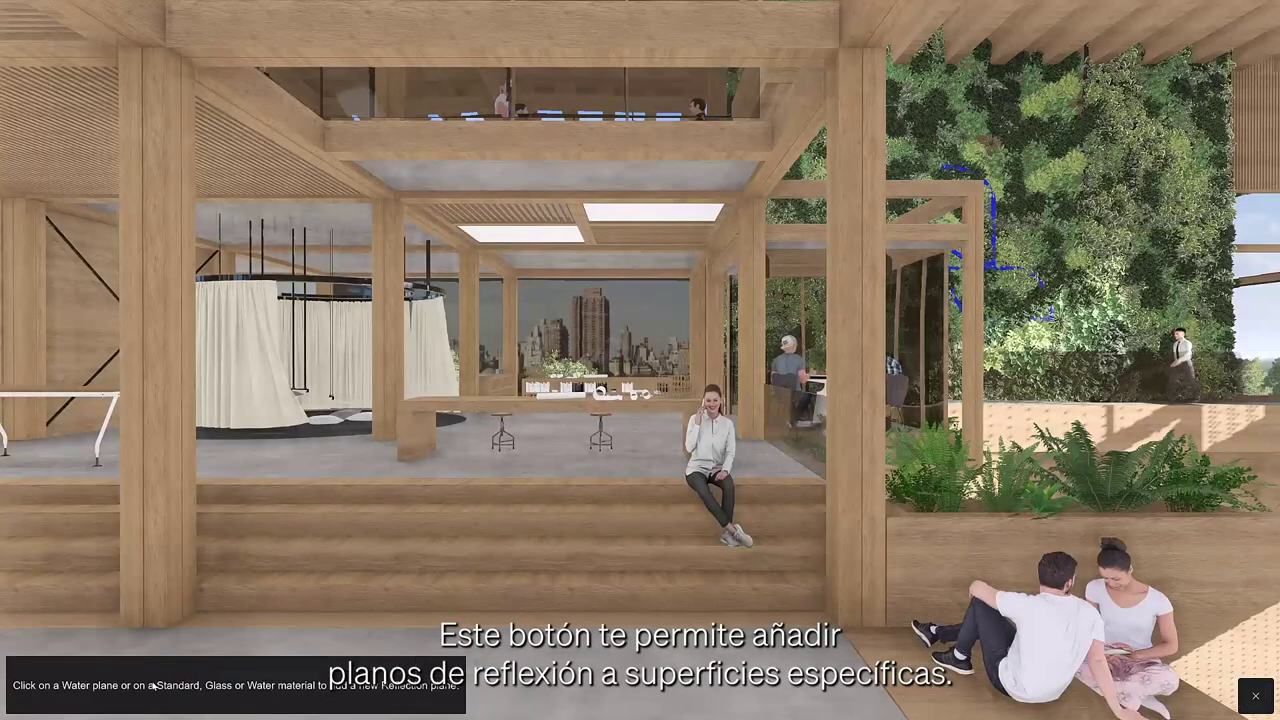
click(578, 458)
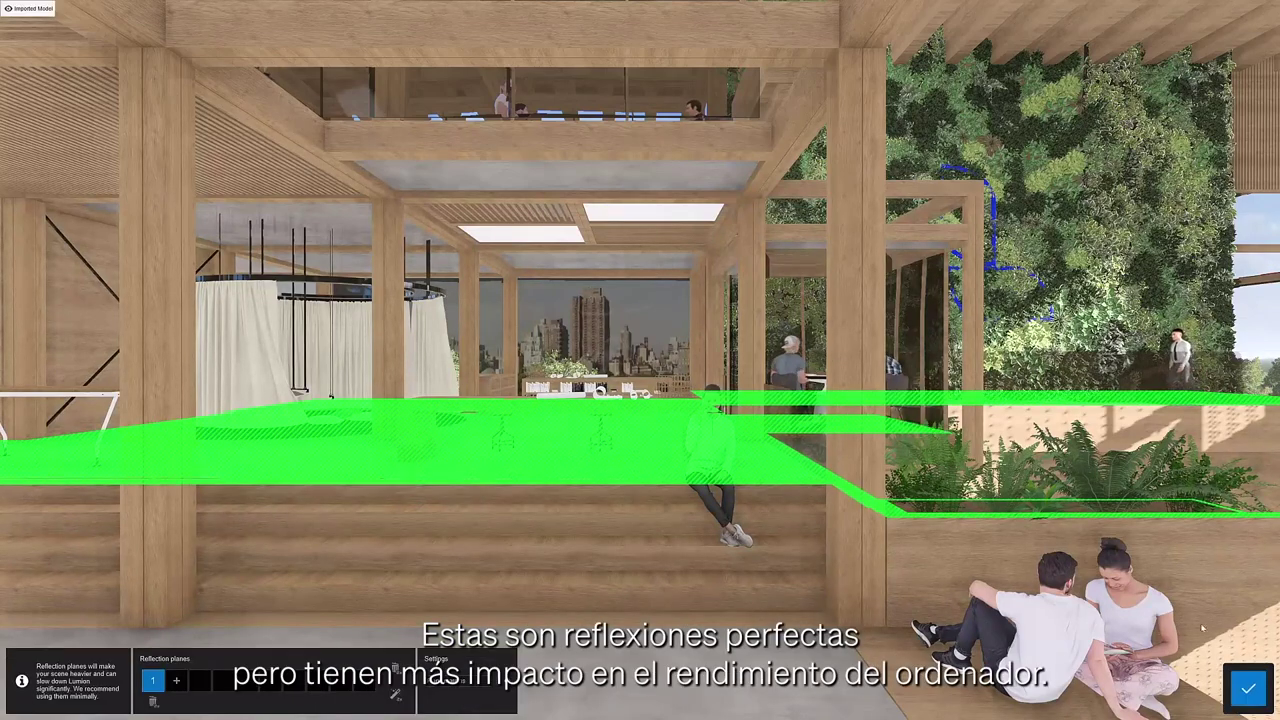
click(1248, 690)
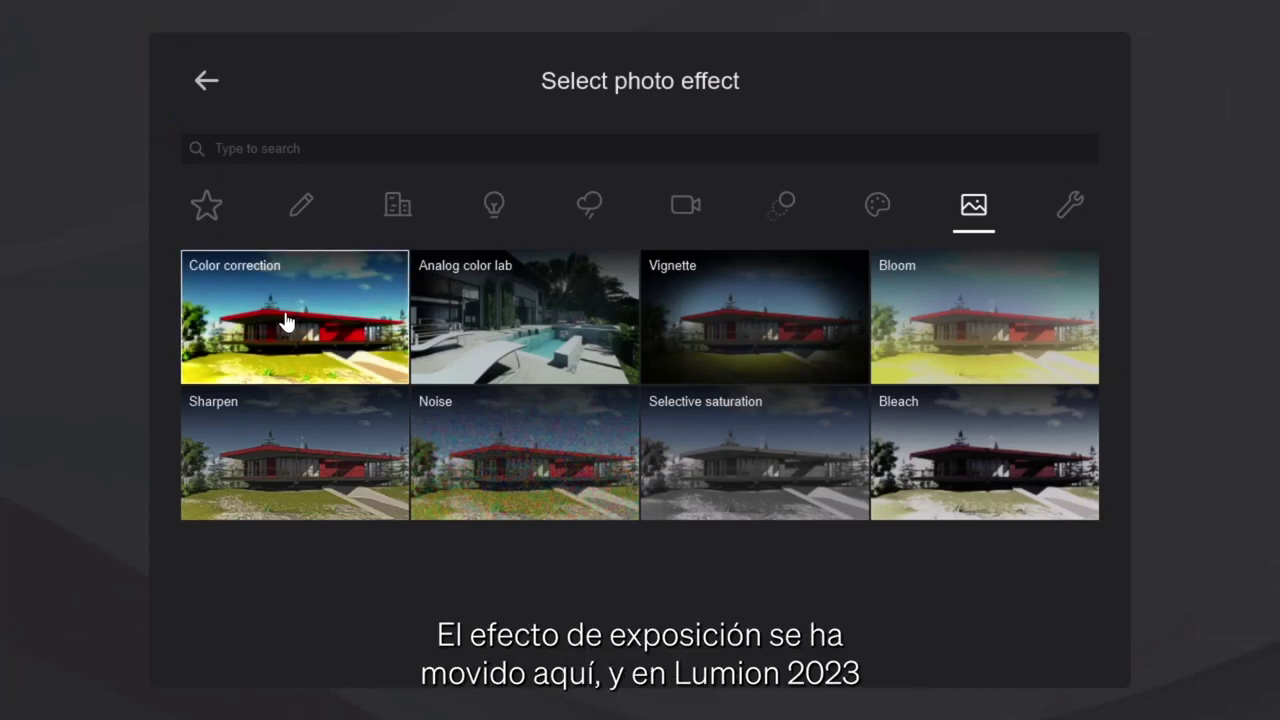
Step: Add the Color correction effect to the Main photo, lower the Exposure slightly and refresh the preview
click(286, 322)
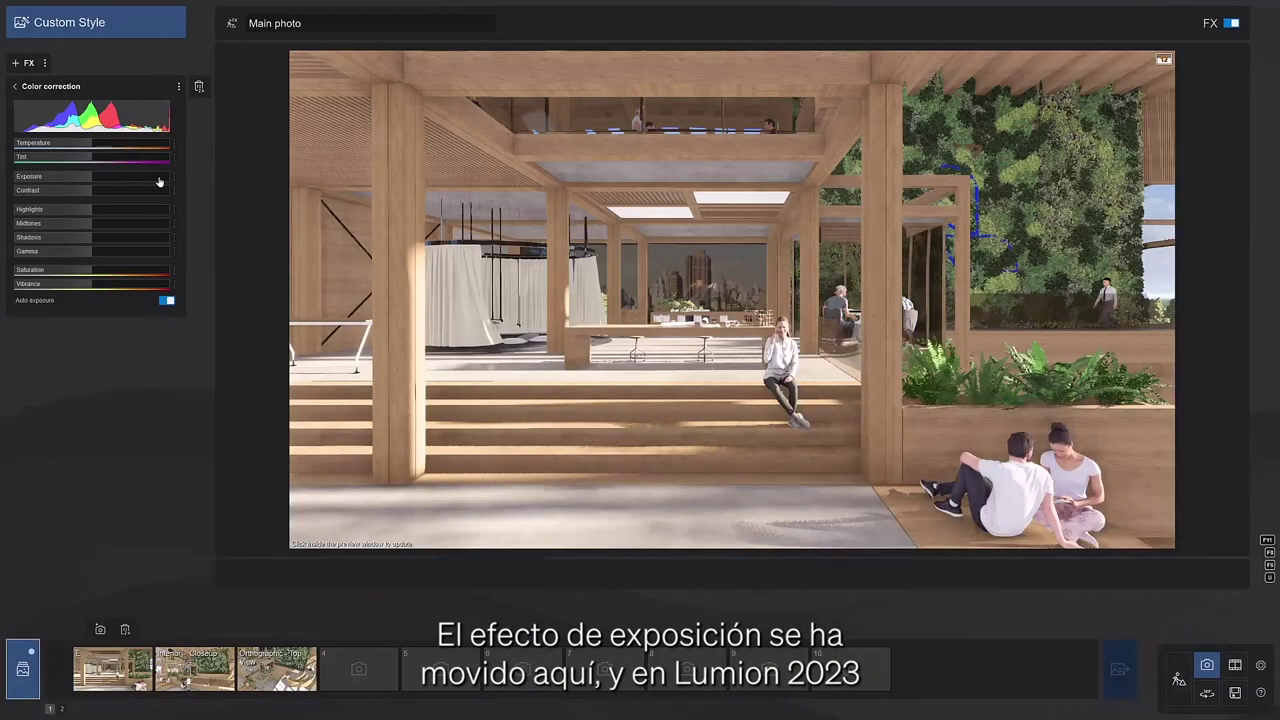
drag(104, 179, 84, 180)
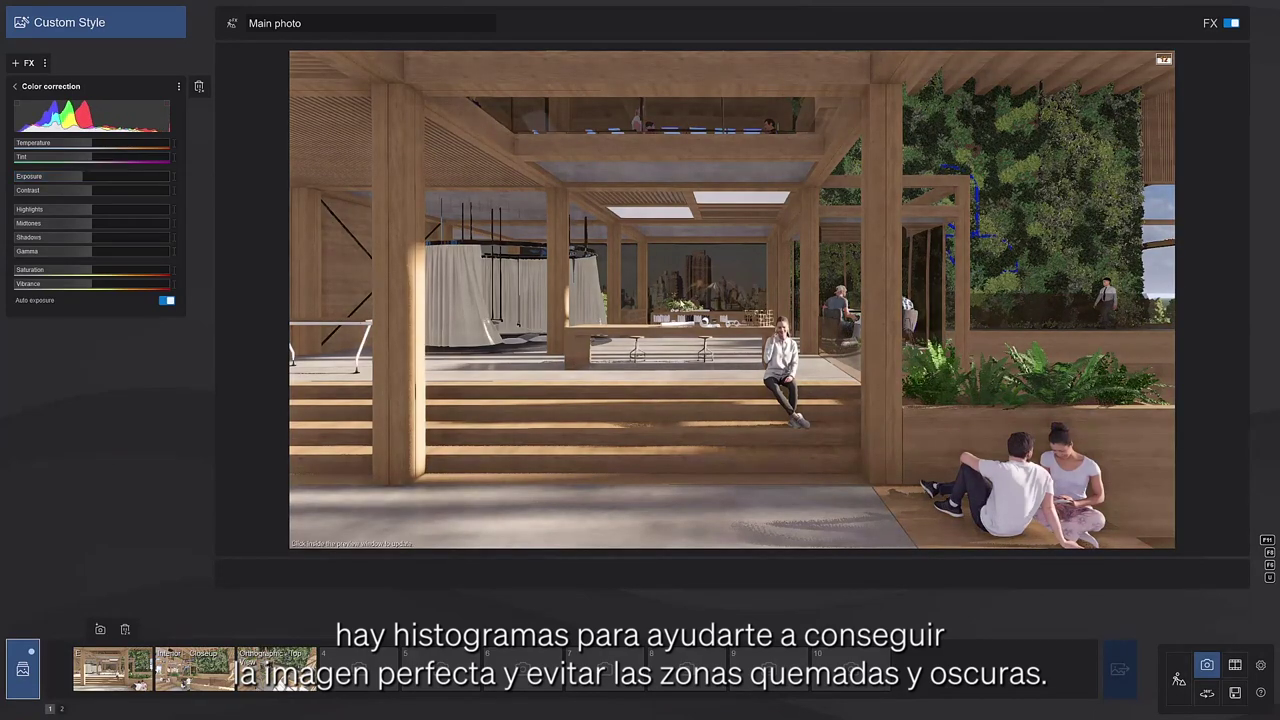
click(682, 303)
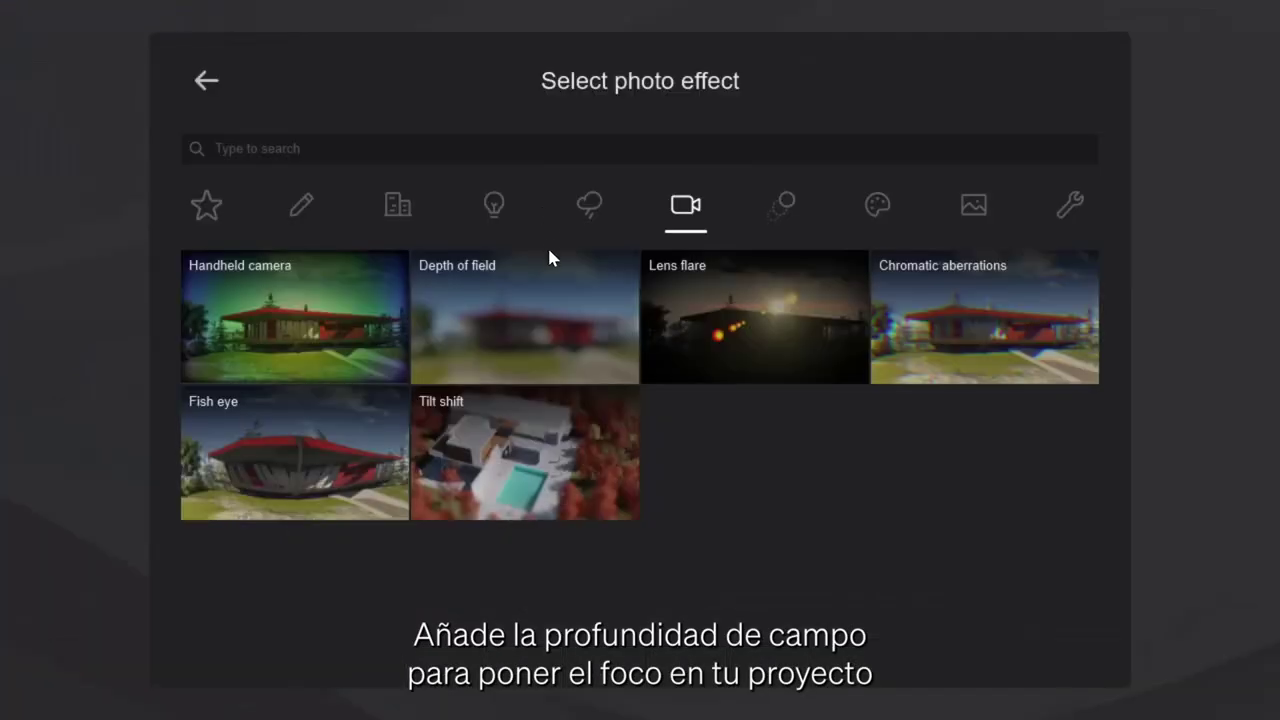
Step: Add Depth of field with a reduced Amount and an adjusted Foreground / Background balance, plus the 2-Point perspective effect
click(548, 332)
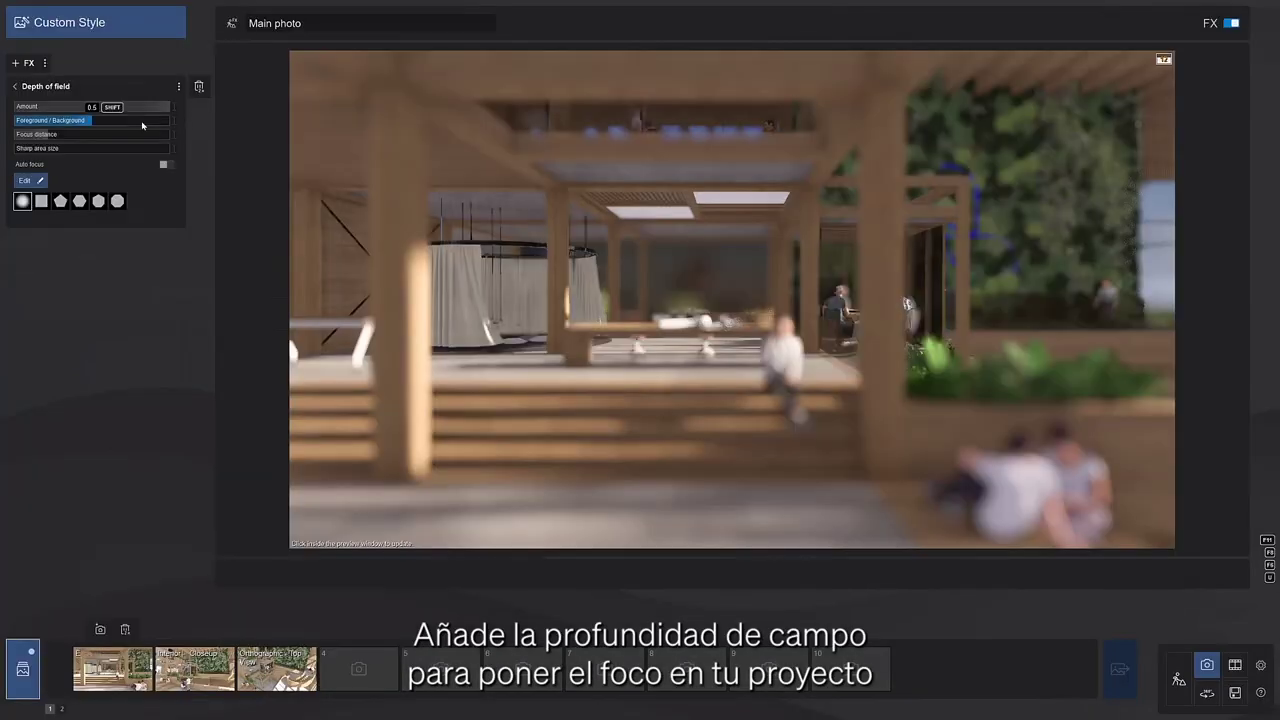
mouse_move(101, 124)
mouse_down()
mouse_move(175, 129)
mouse_move(18, 125)
mouse_move(99, 130)
mouse_up()
drag(166, 107, 82, 108)
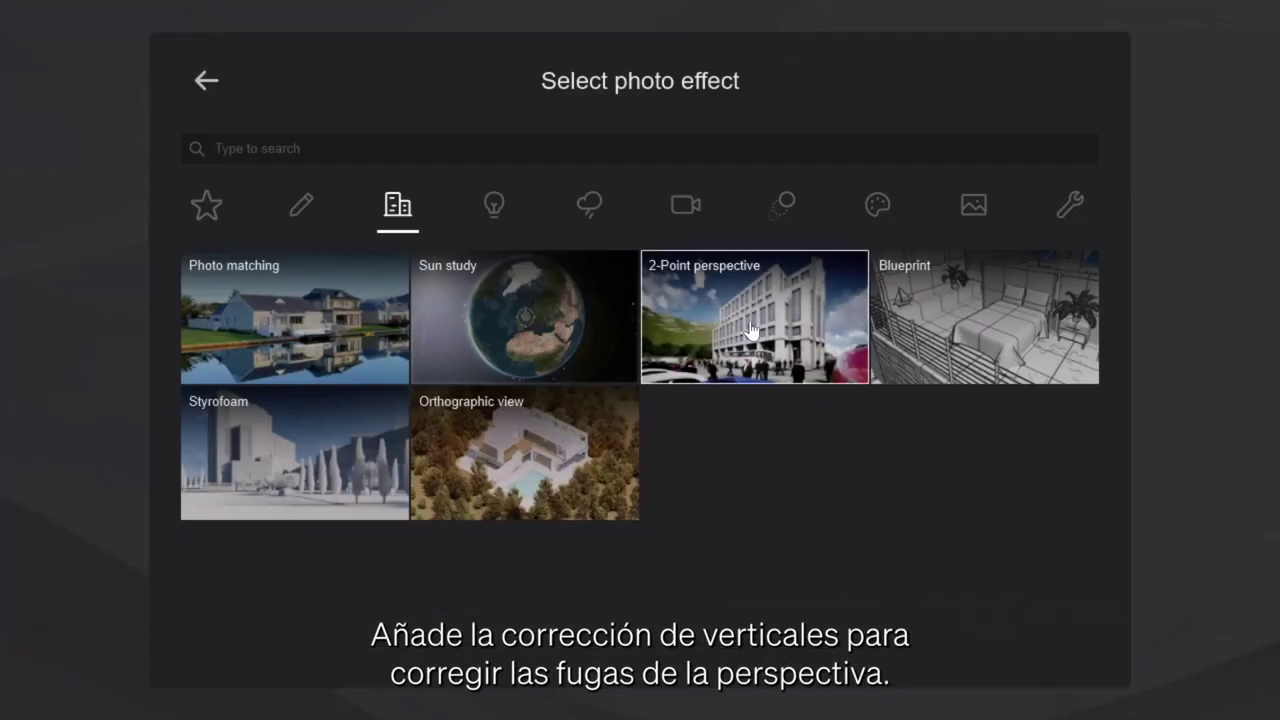
click(750, 330)
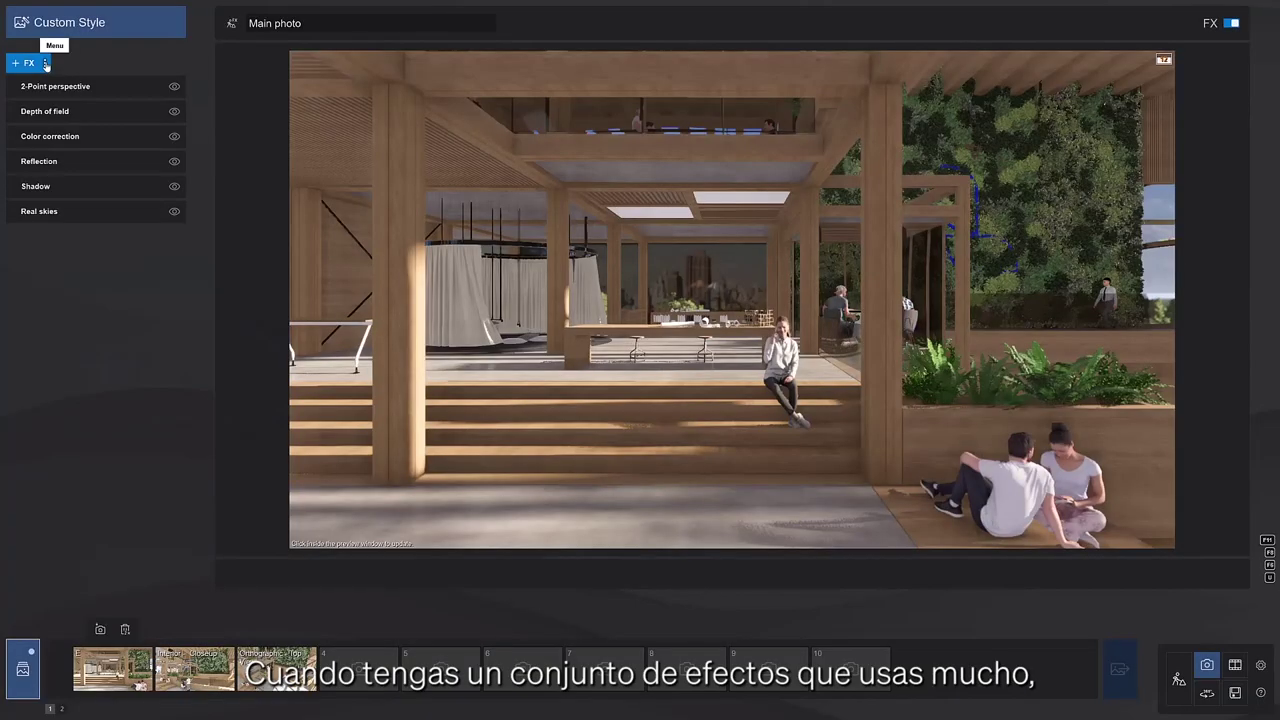
Step: Save the Main photo's effect list as Daytime in the STYLE RENDERS folder
click(45, 63)
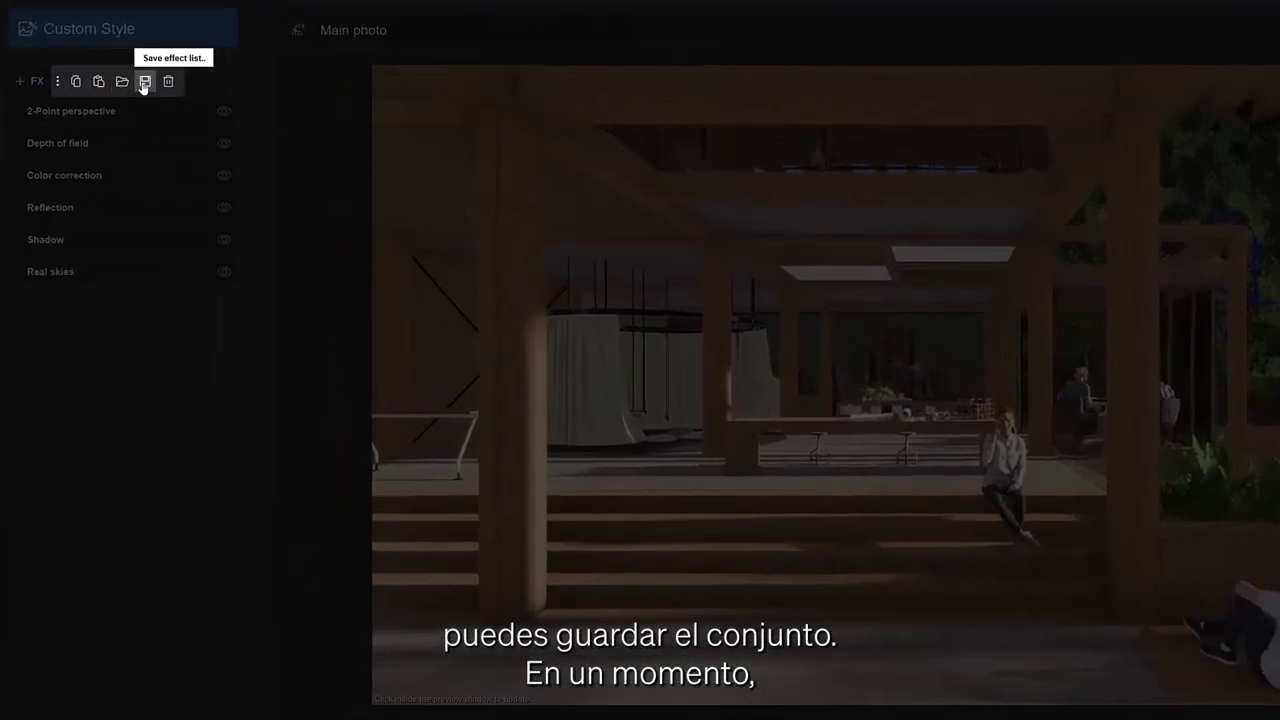
click(144, 84)
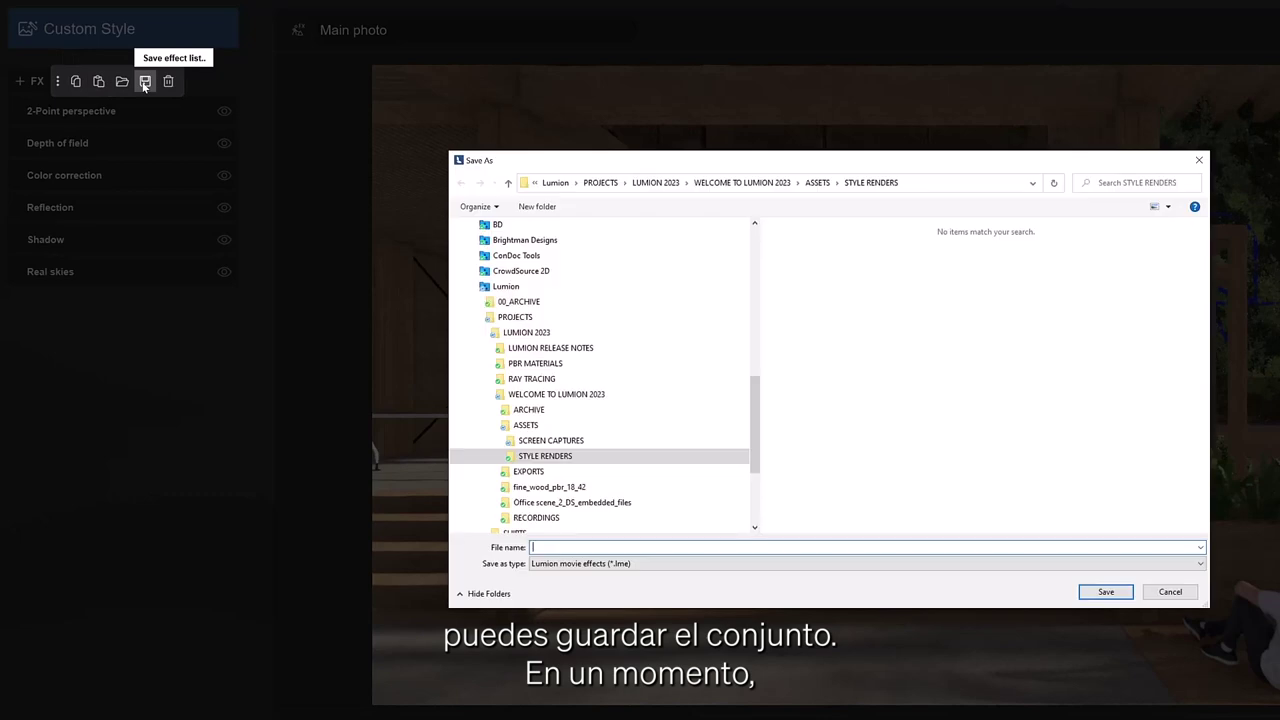
text(D)
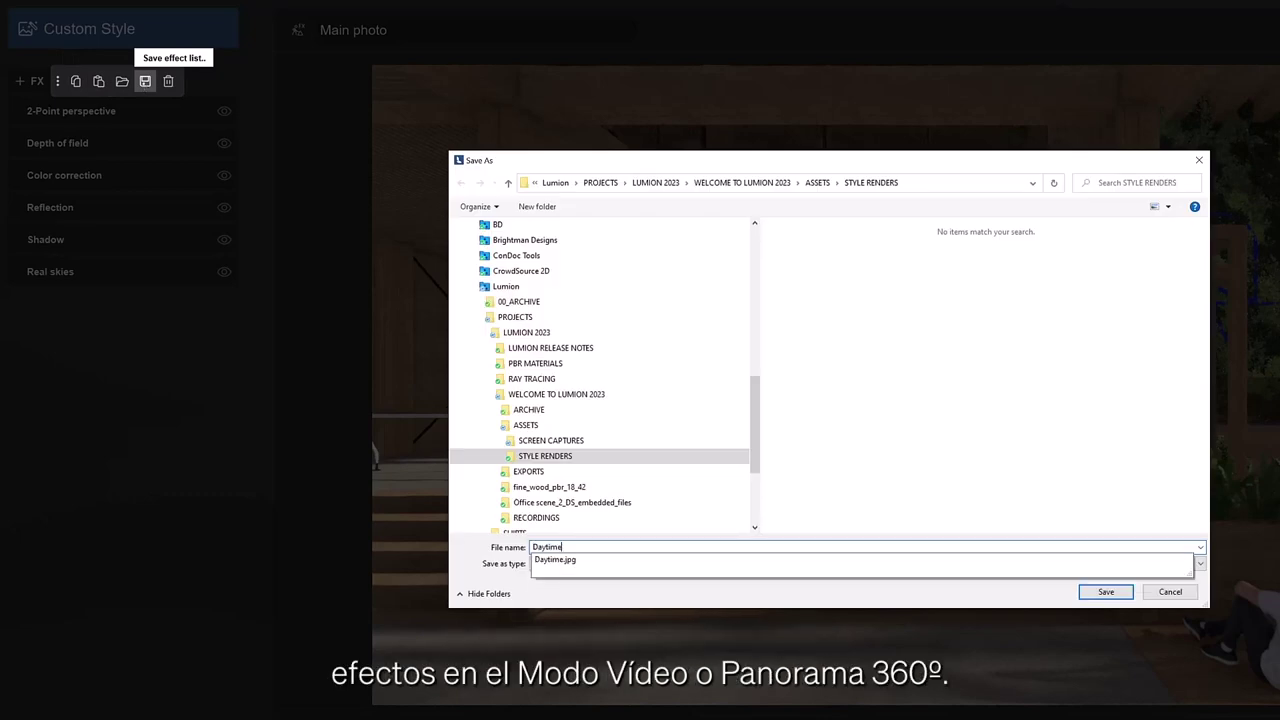
text(aytime)
key(Return)
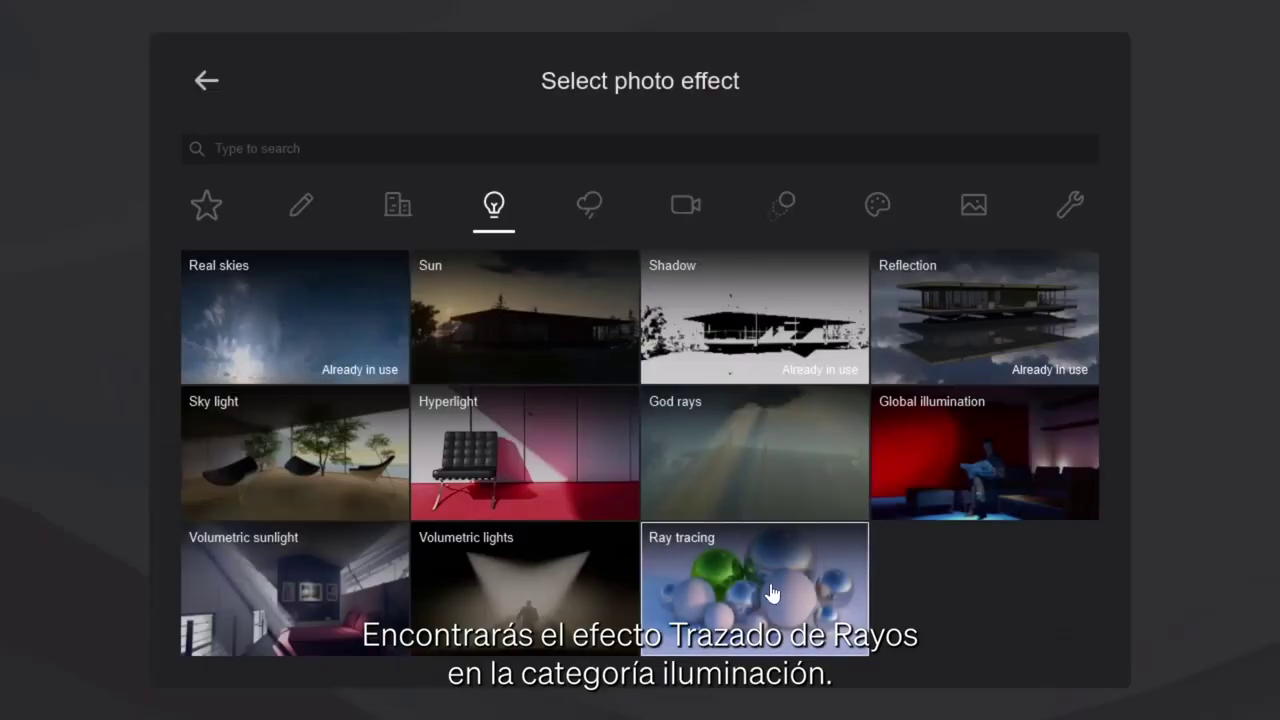
Step: Add the Ray tracing effect, reduce its number of samples and number of bounces, and return to the effect list
click(770, 592)
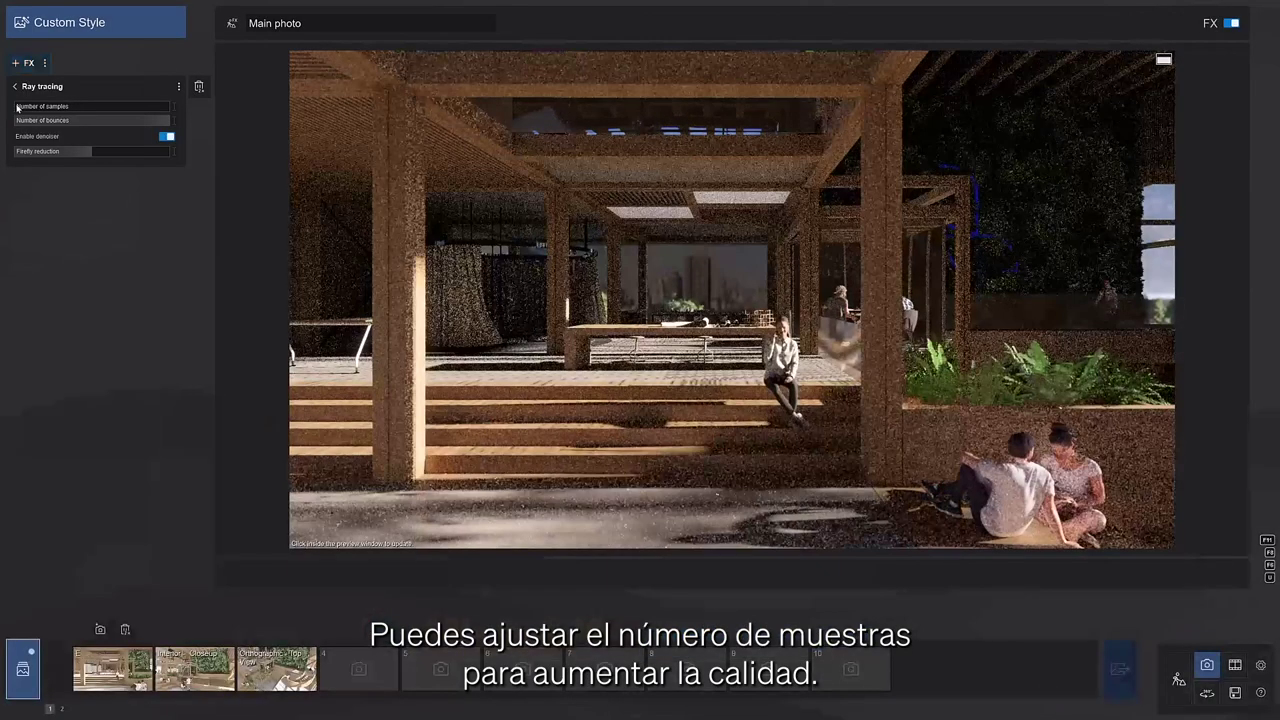
drag(44, 107, 18, 108)
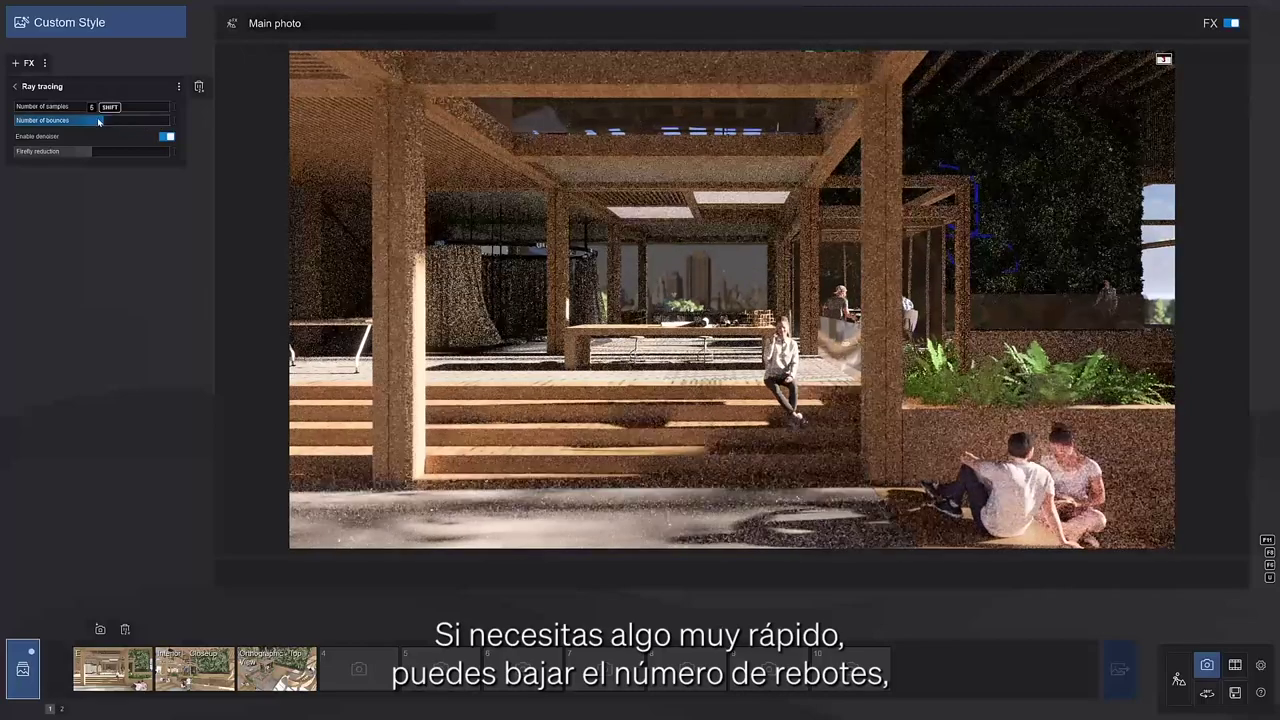
shift+drag(99, 121, 87, 121)
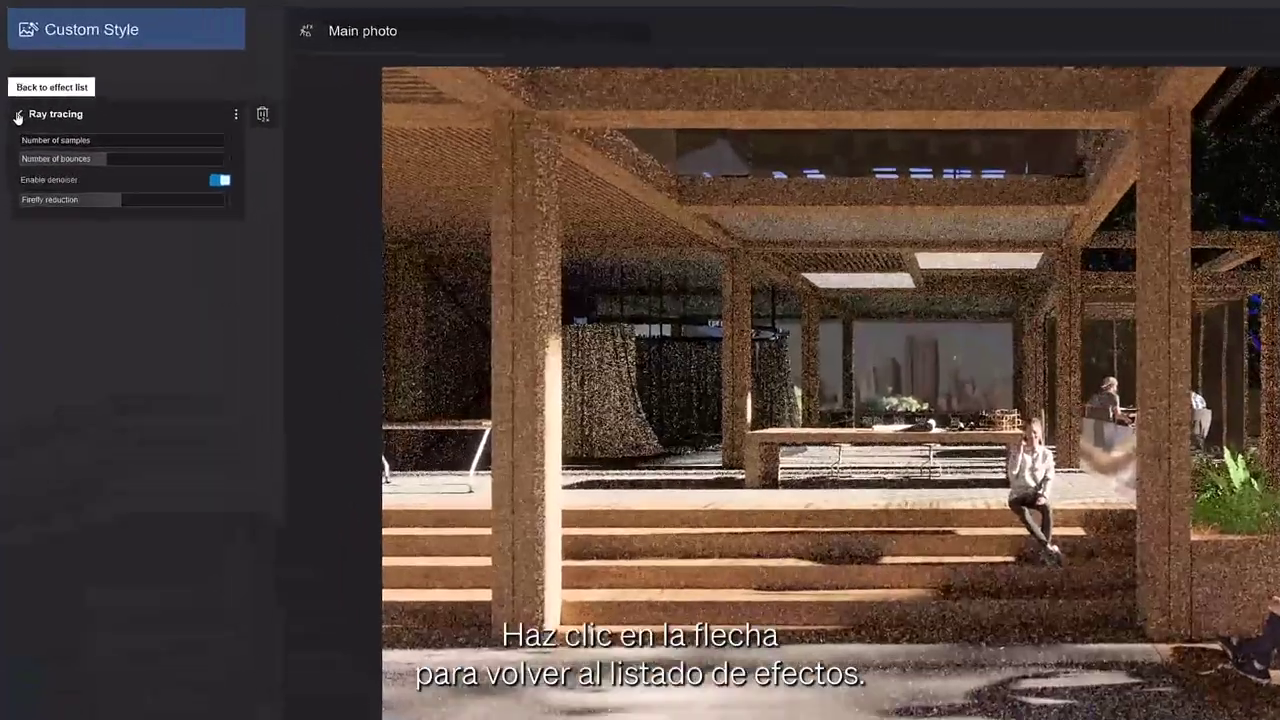
click(13, 88)
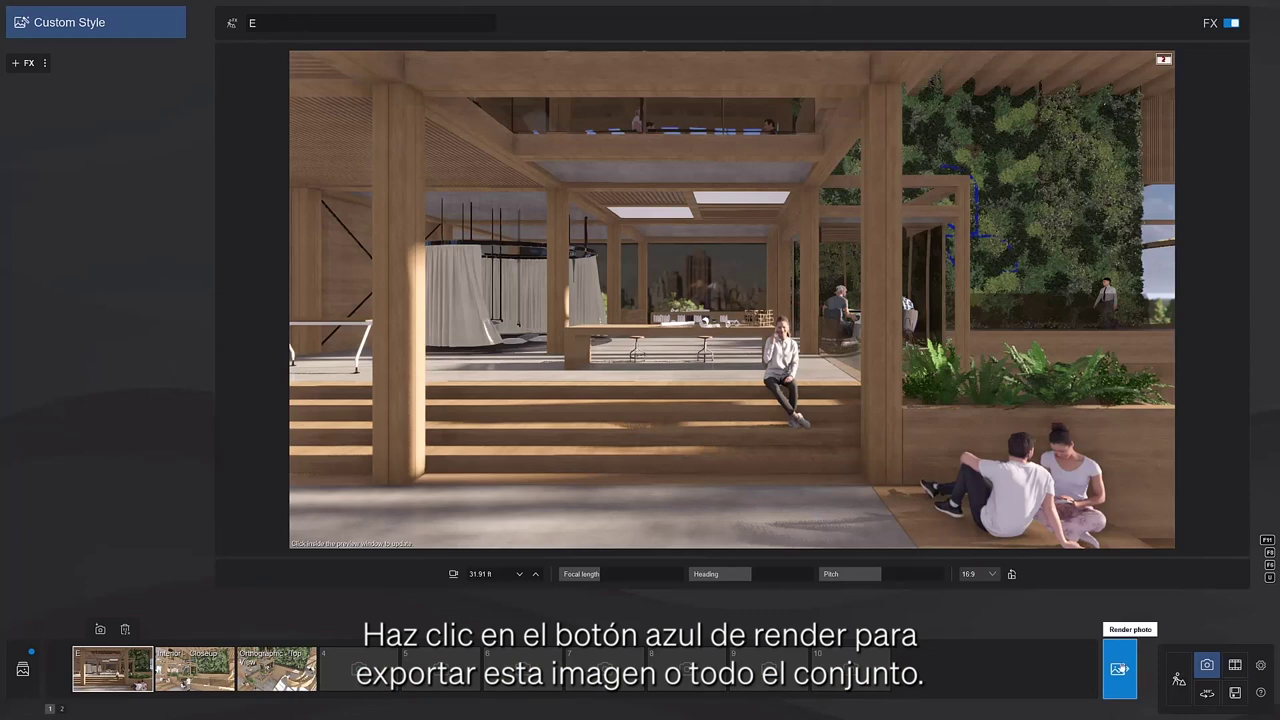
Step: Open the photo render options and look at how to export the current image or the whole set
click(1119, 668)
click(511, 181)
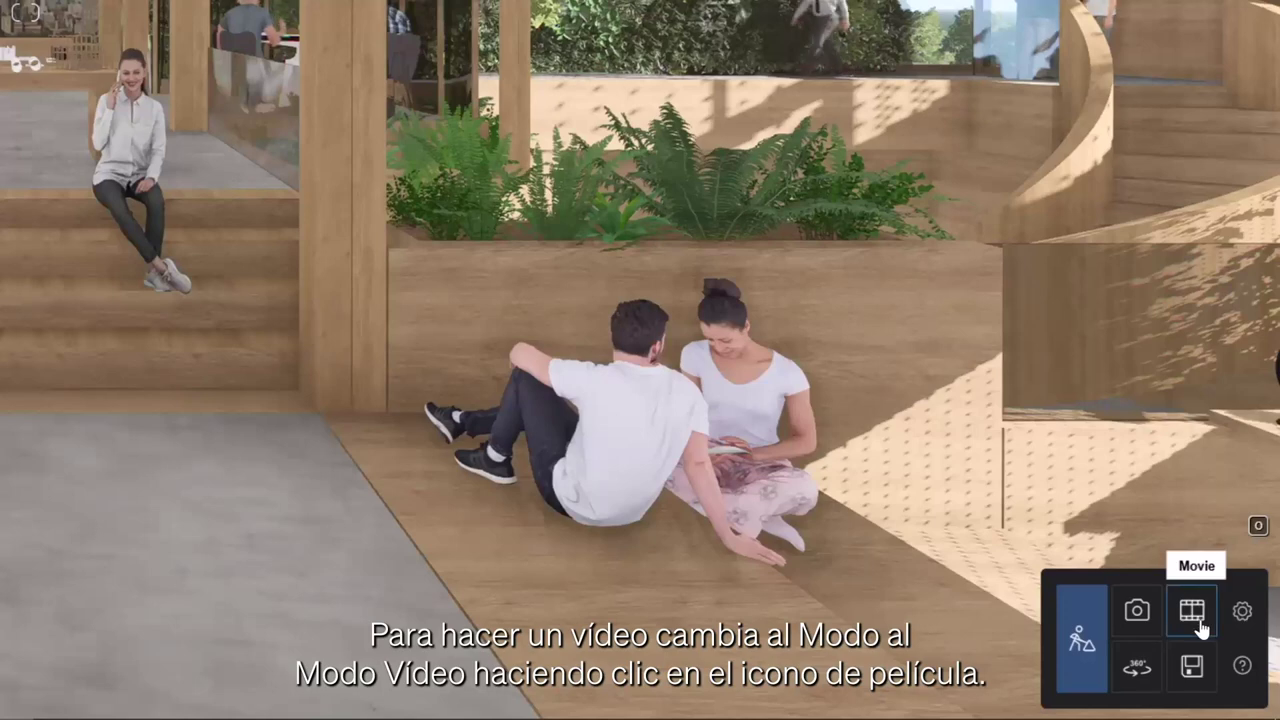
Step: Switch to Movie mode and record a first clip from three camera positions running from the steps to the green-wall atrium
click(1199, 624)
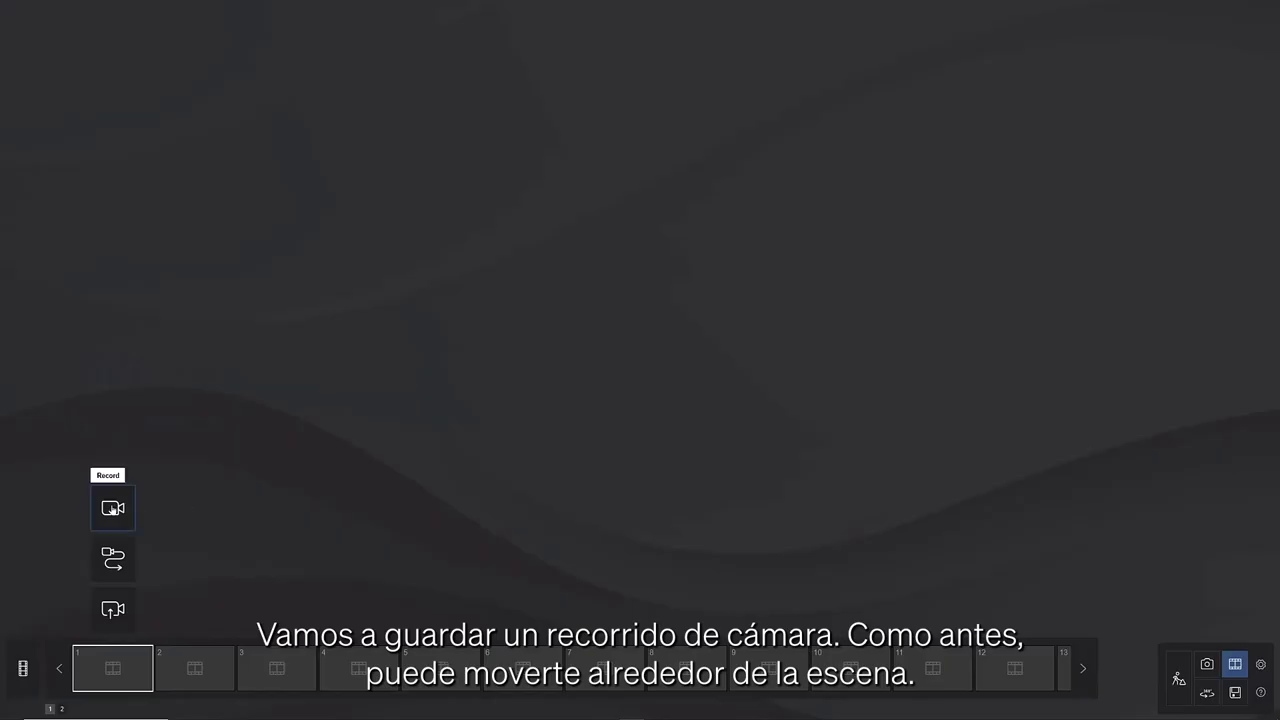
click(112, 509)
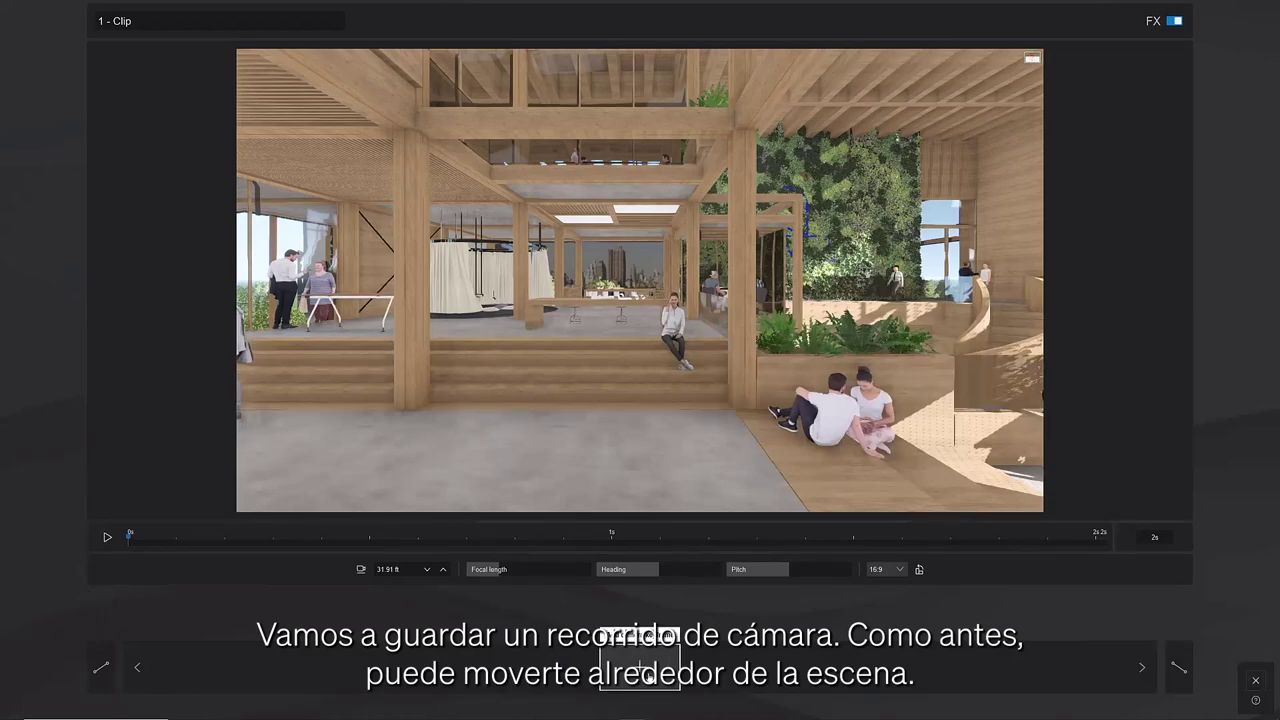
click(648, 668)
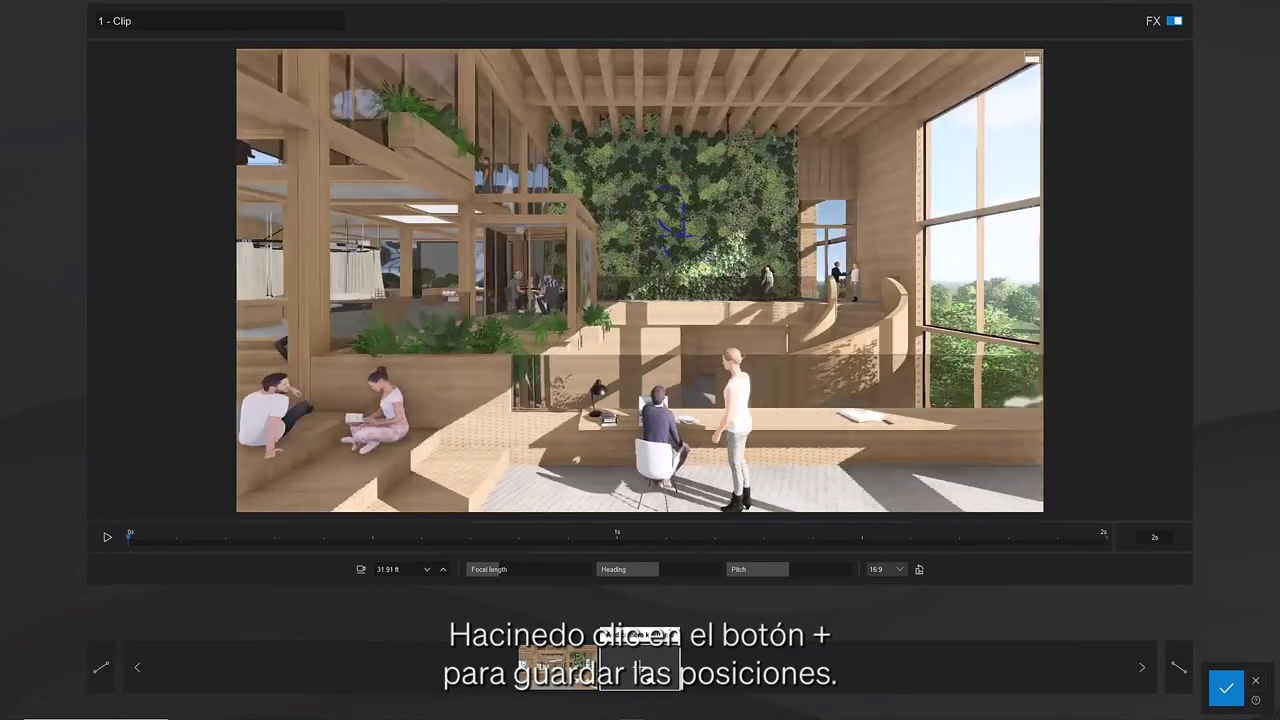
click(640, 668)
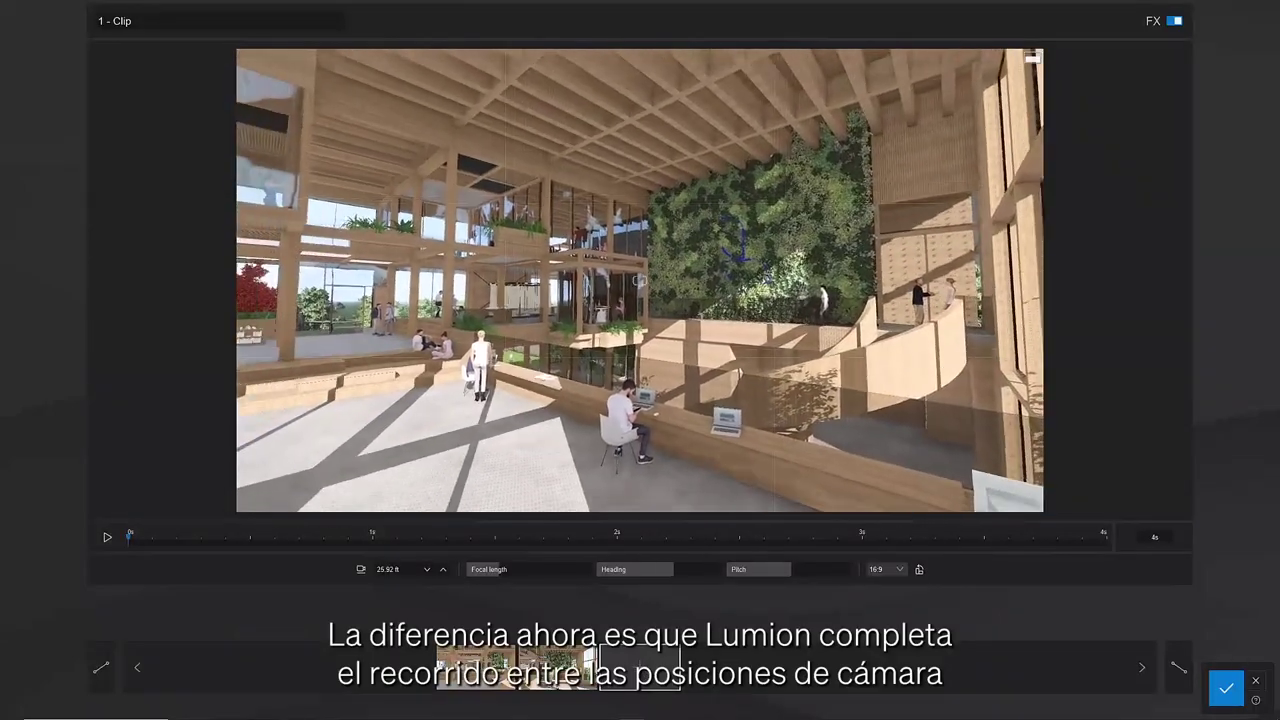
click(640, 668)
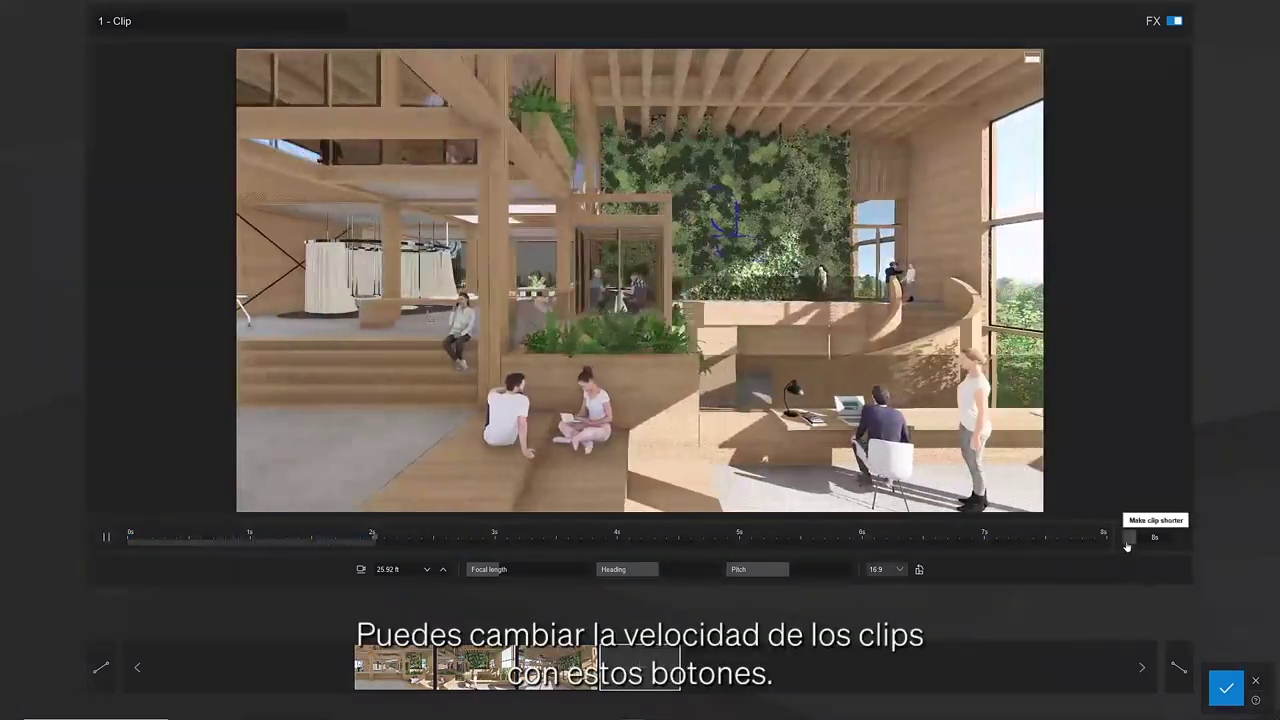
Step: Lengthen the clip to 20 seconds, switch its ease-out type, and save it to the movie timeline
click(1183, 543)
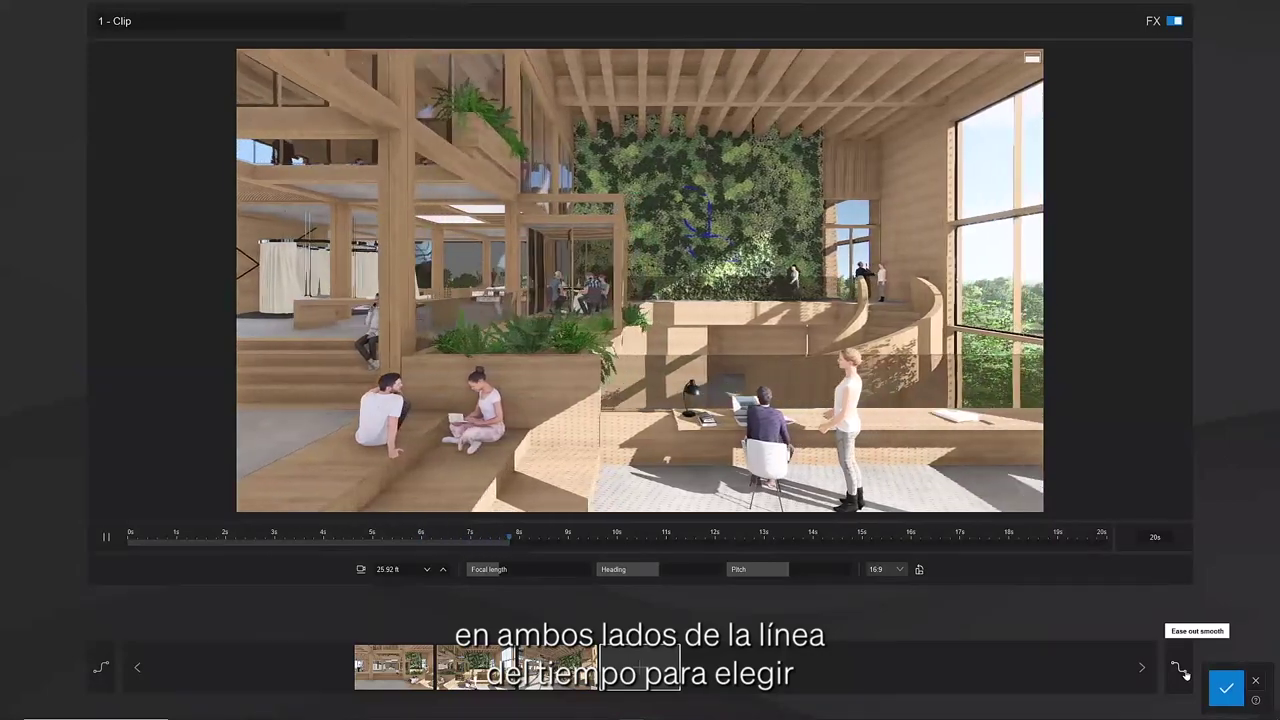
click(1181, 670)
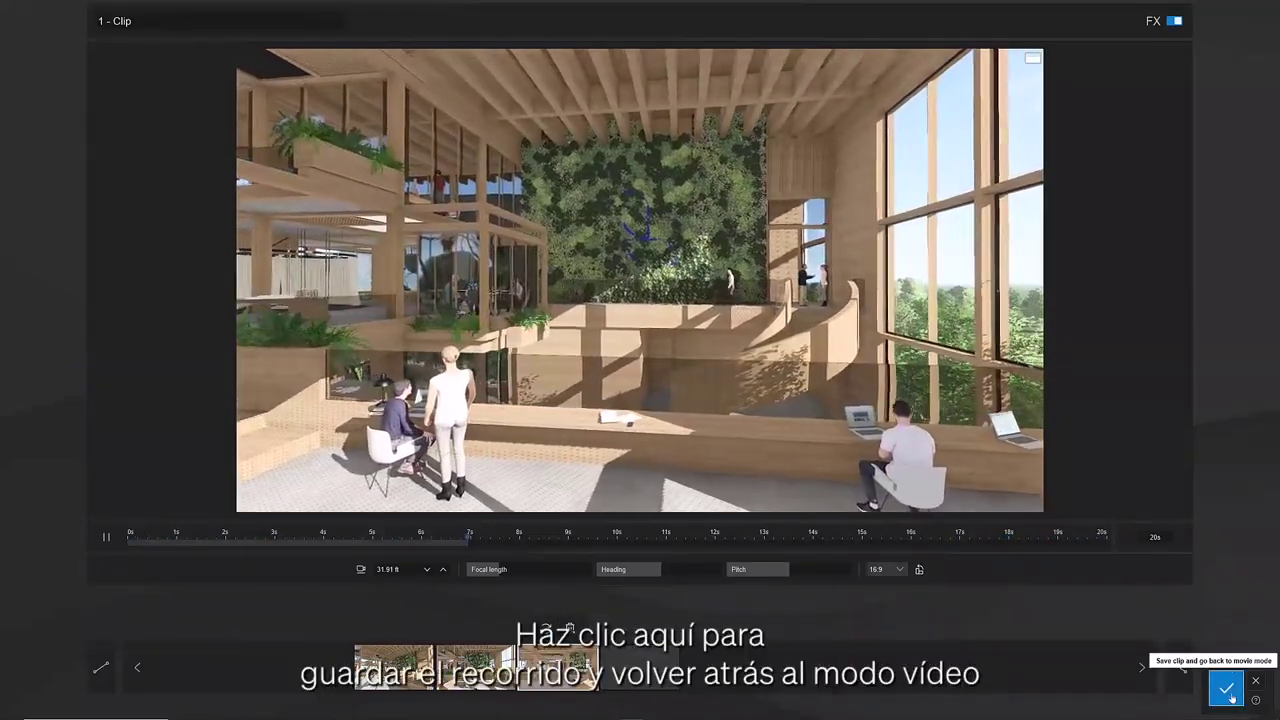
click(1227, 688)
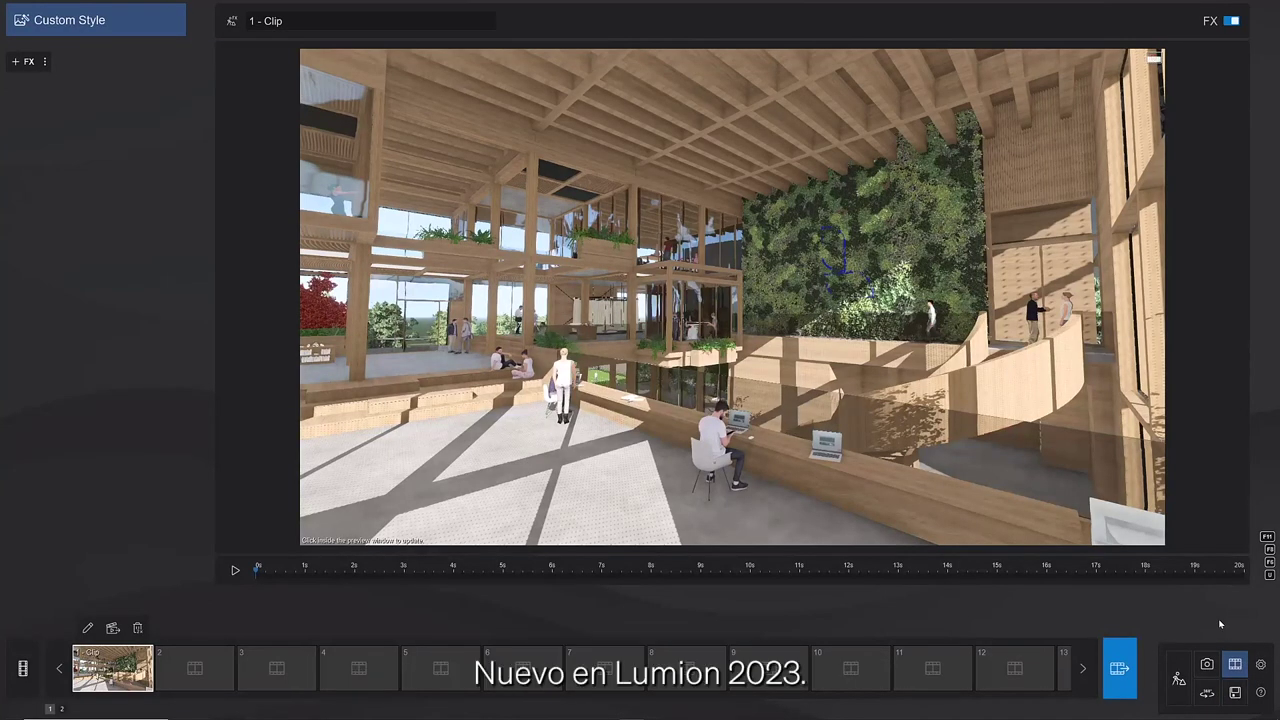
Step: Start a preset camera-move clip in the second slot and review the Orbit path, Dolly shot, pan/tilt and object-tracking settings
click(195, 668)
click(197, 561)
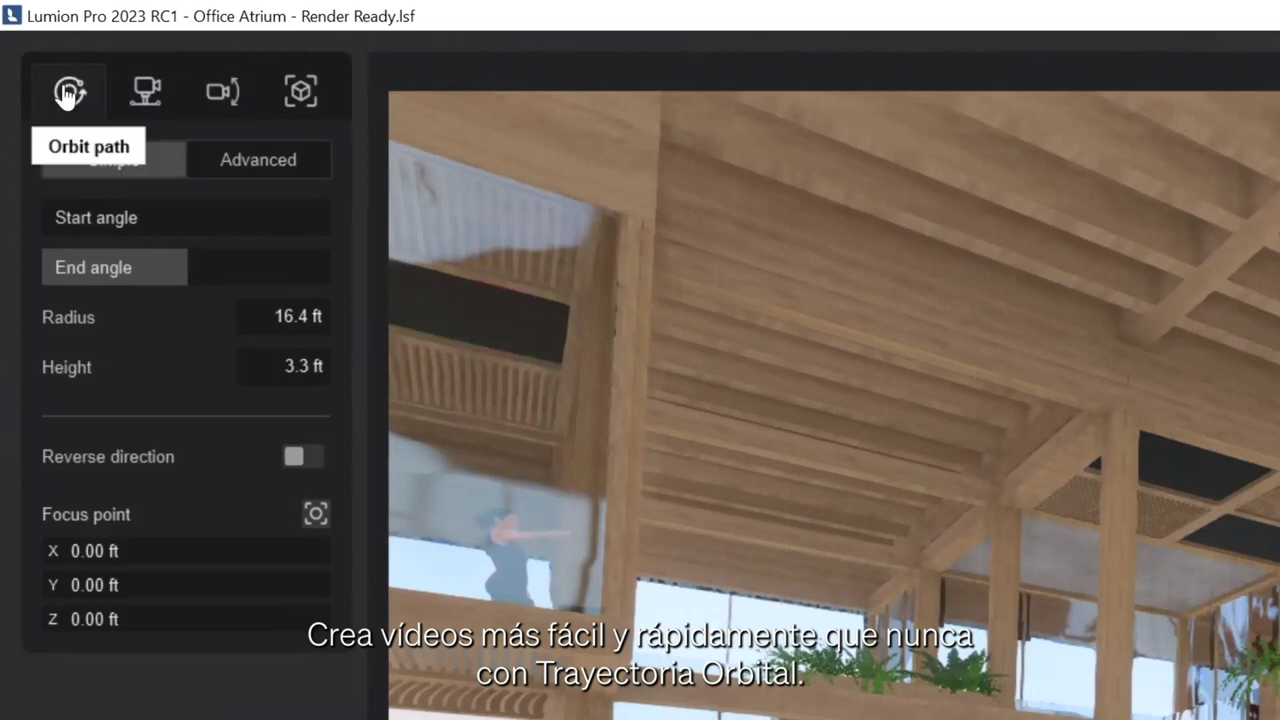
click(147, 92)
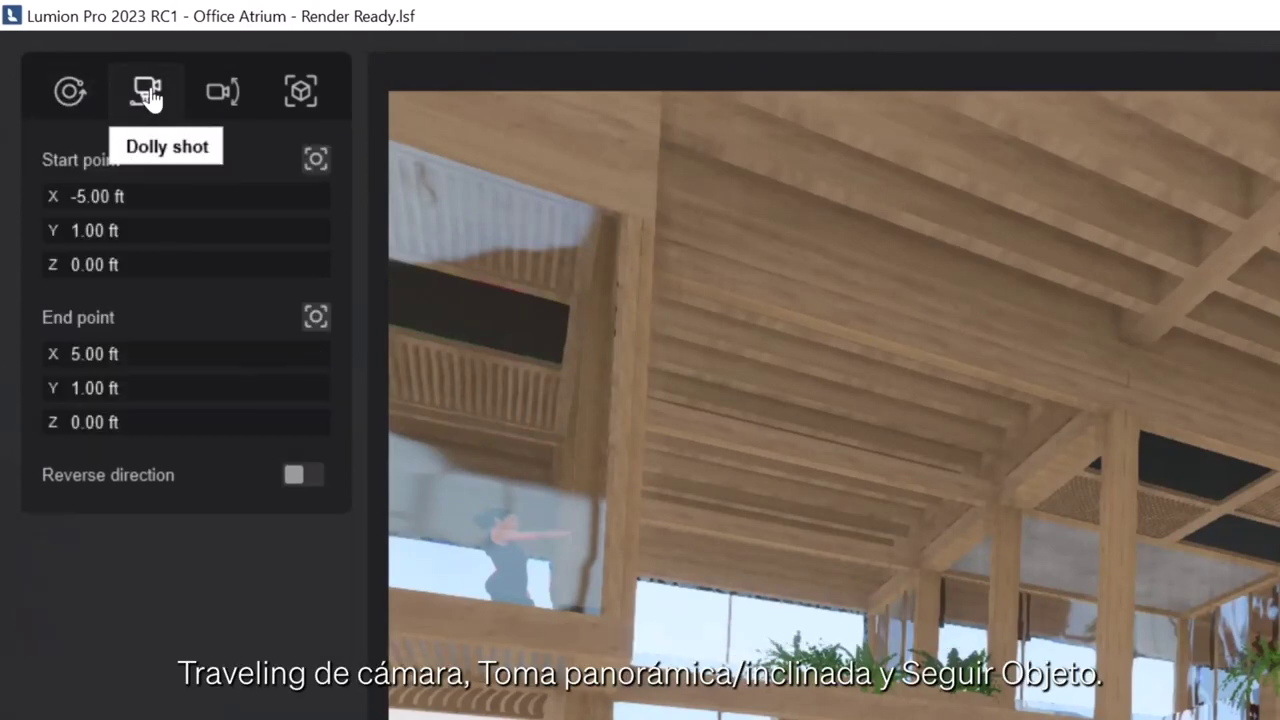
click(228, 94)
click(304, 94)
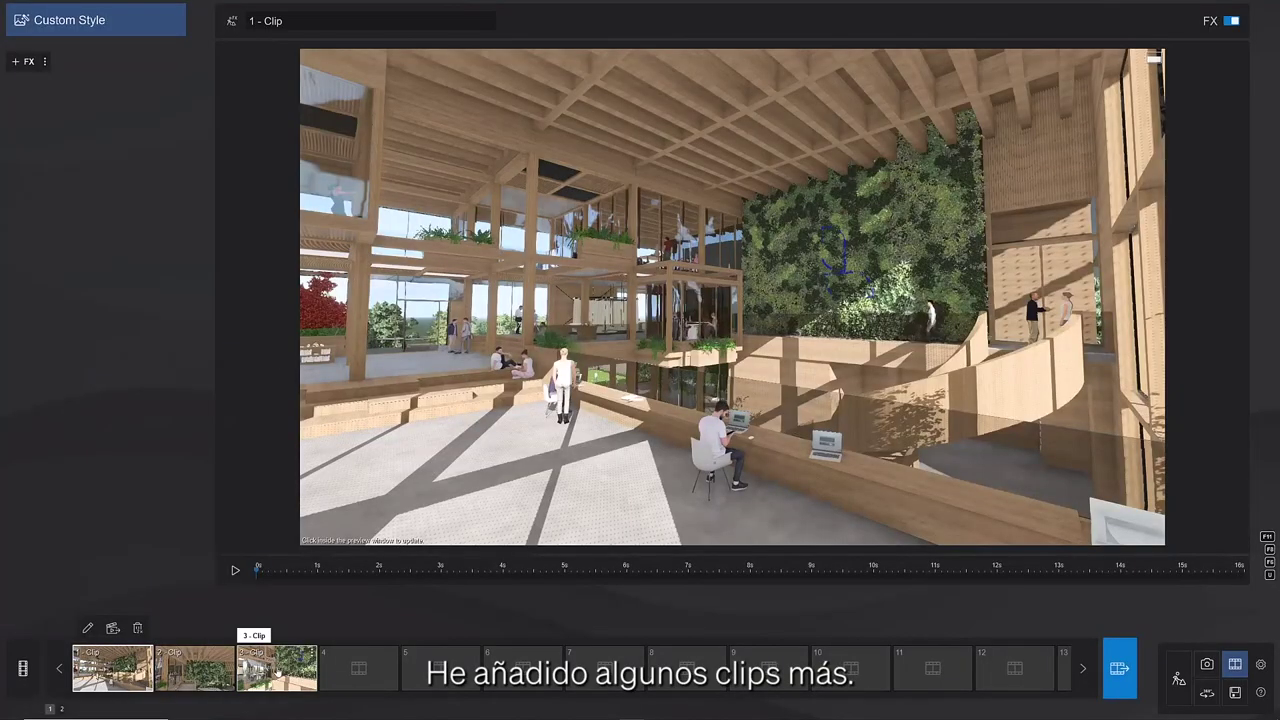
Step: Preview the third clip, and play and scrub through the entire movie from start to end
click(276, 672)
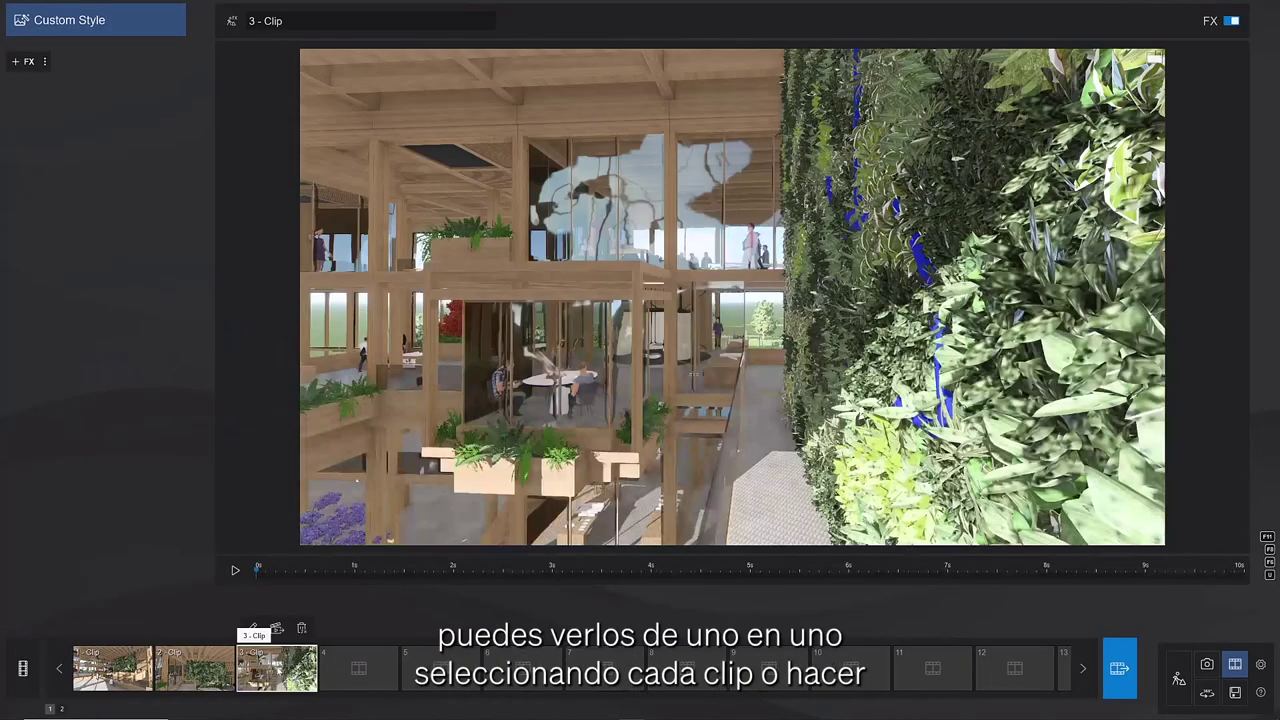
click(234, 572)
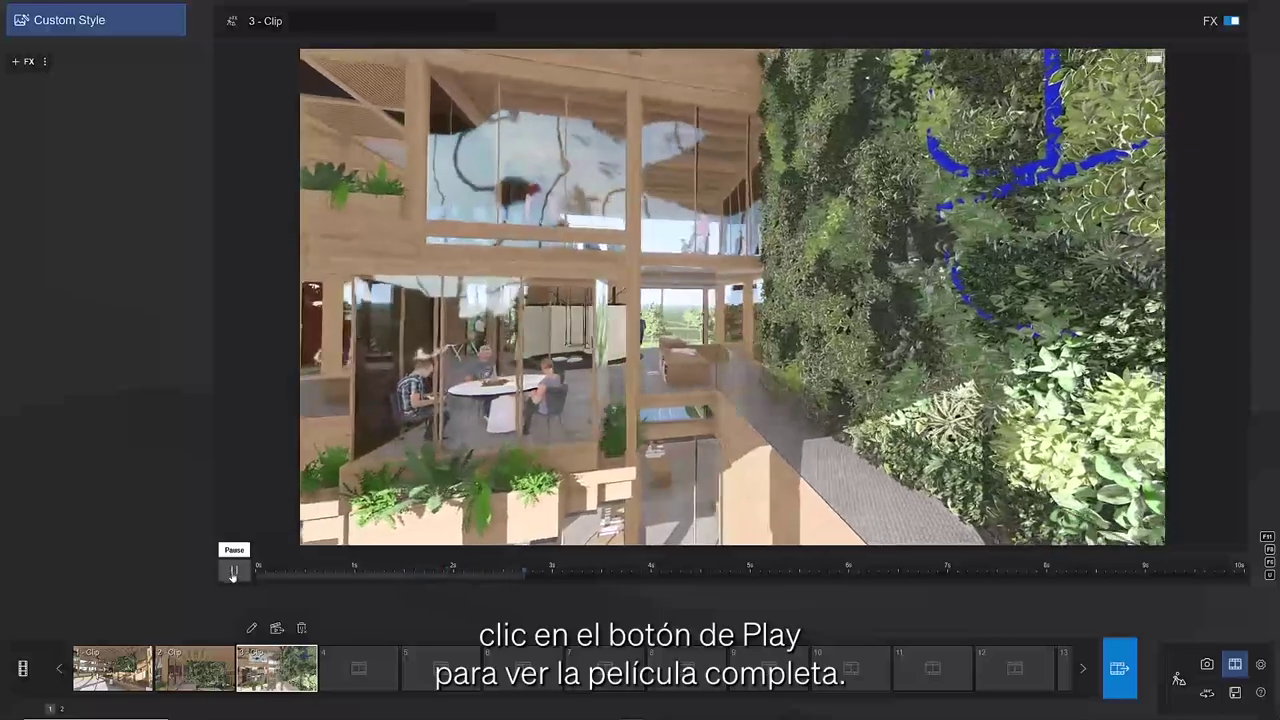
click(24, 670)
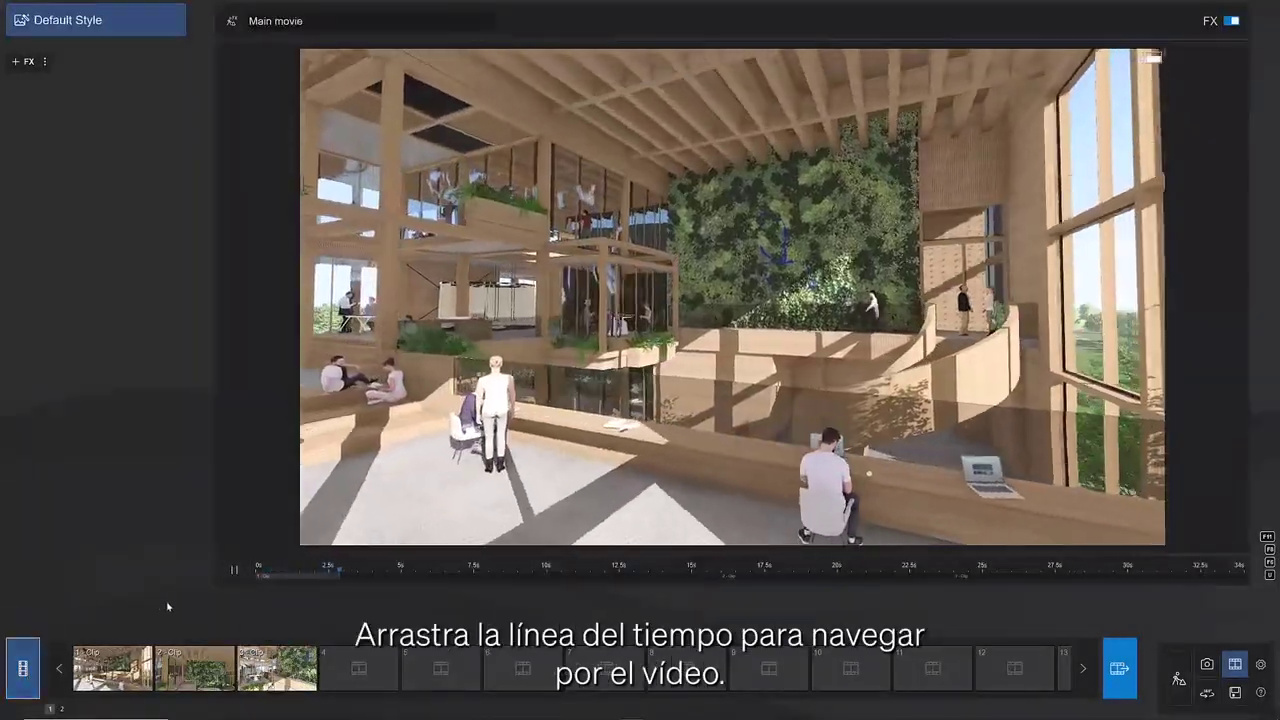
drag(385, 570, 1236, 566)
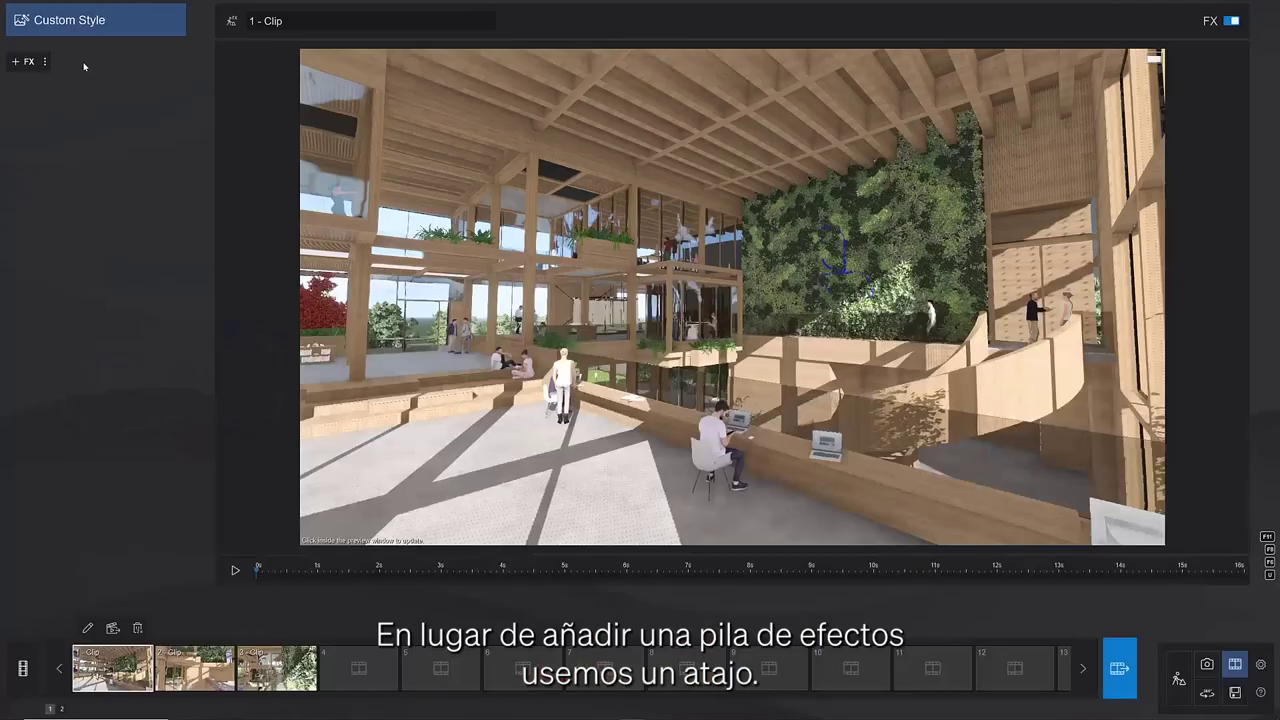
Step: Load the saved effects file Daytime.lme onto the first clip and play the clip to preview it
click(45, 63)
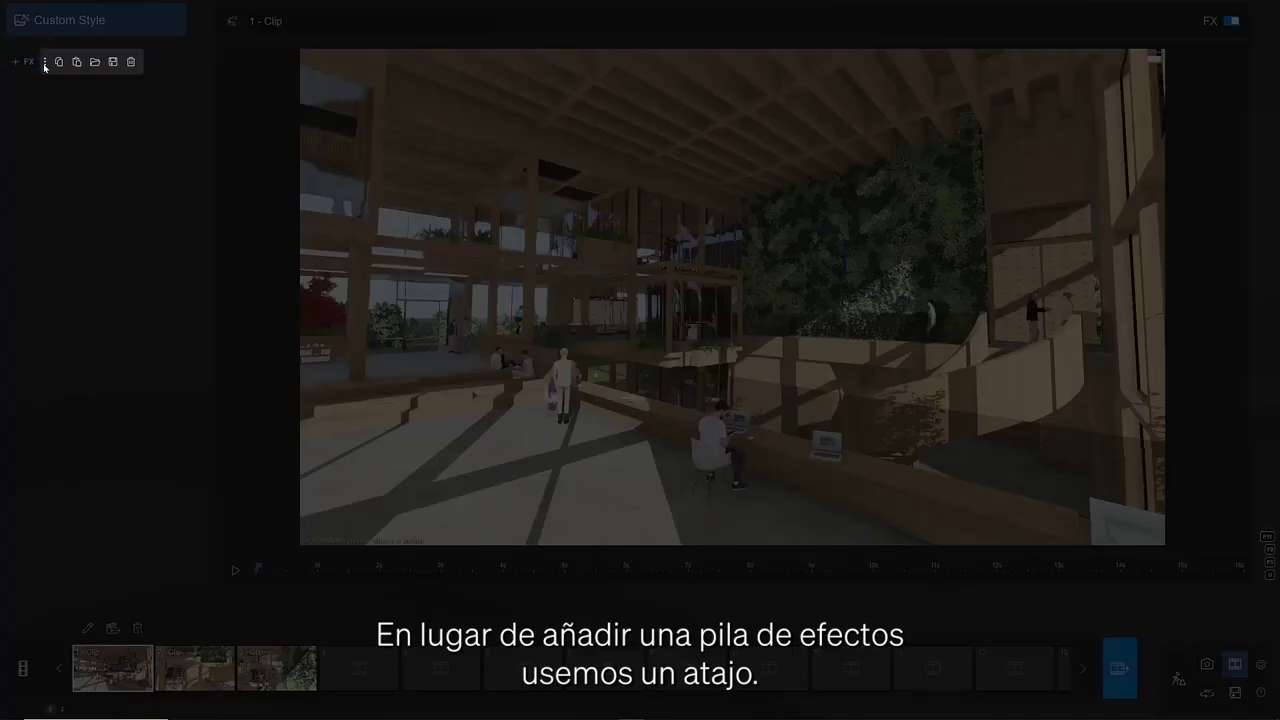
click(95, 63)
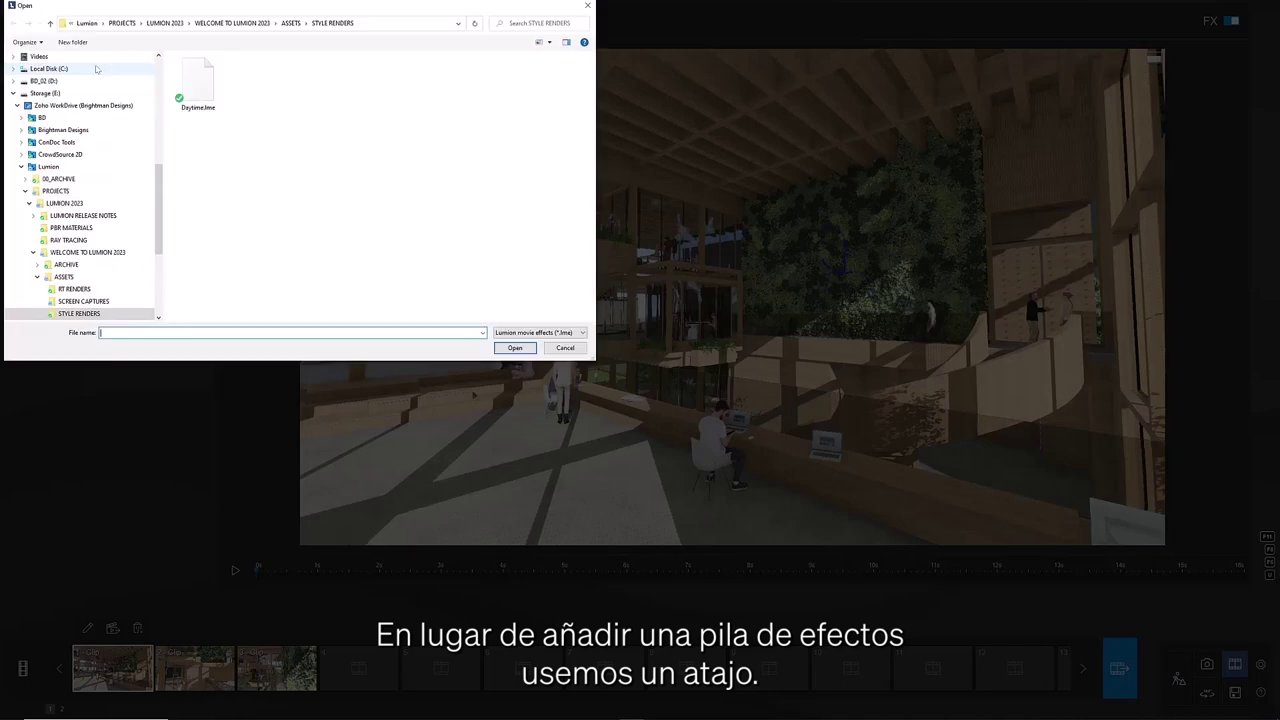
double_click(201, 93)
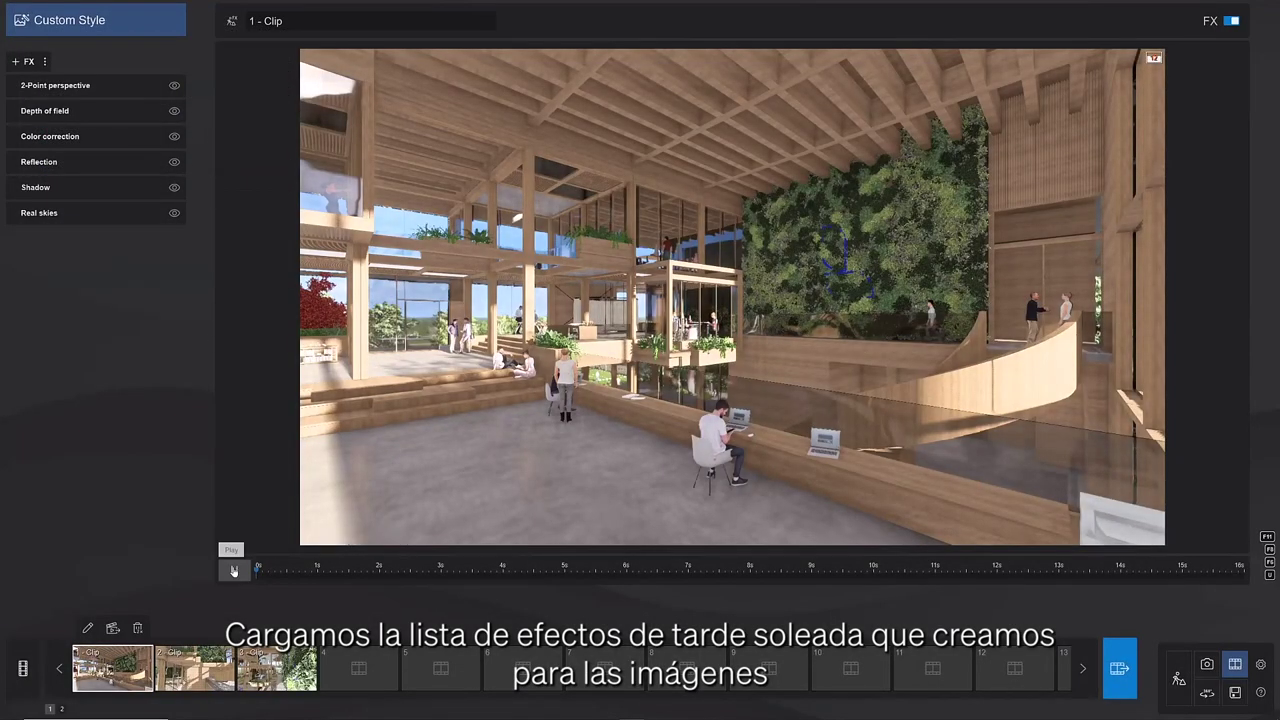
click(234, 571)
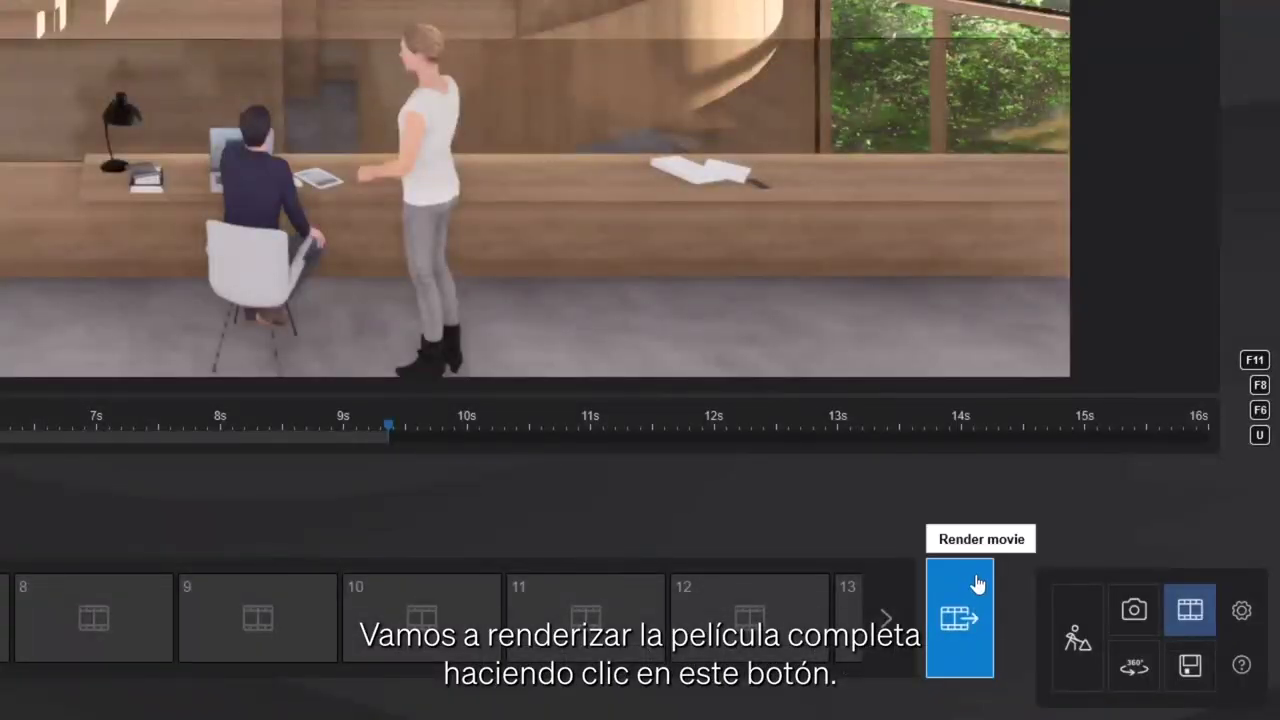
Step: Render the entire movie as a Full HD MP4 at four-star quality and 30 fps, saved as Office Atrium in the ANIMATIONS folder
click(978, 590)
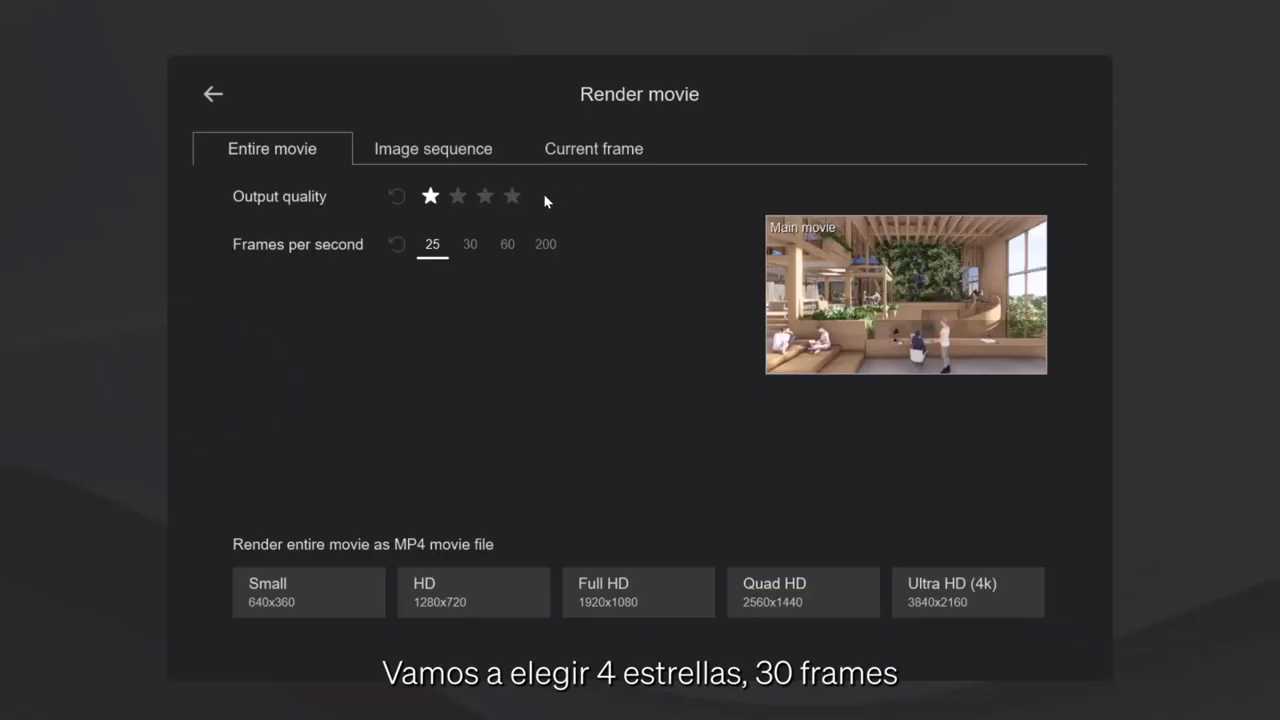
click(514, 197)
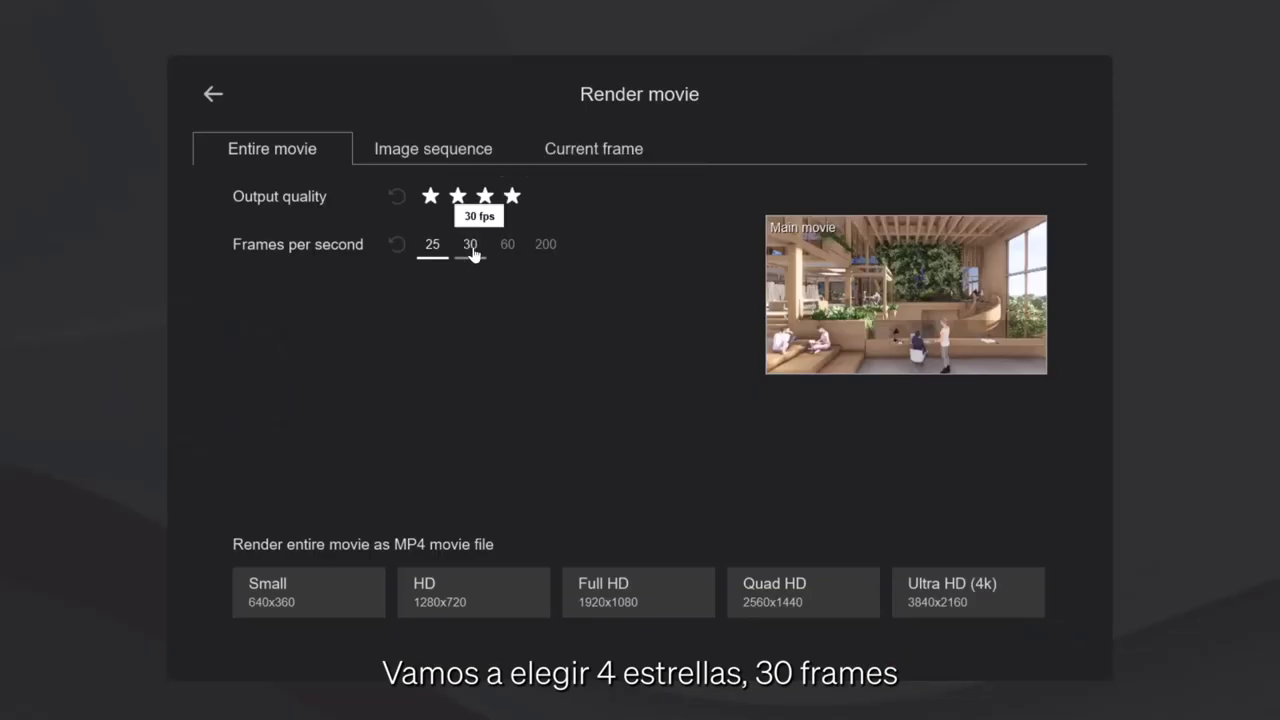
click(472, 252)
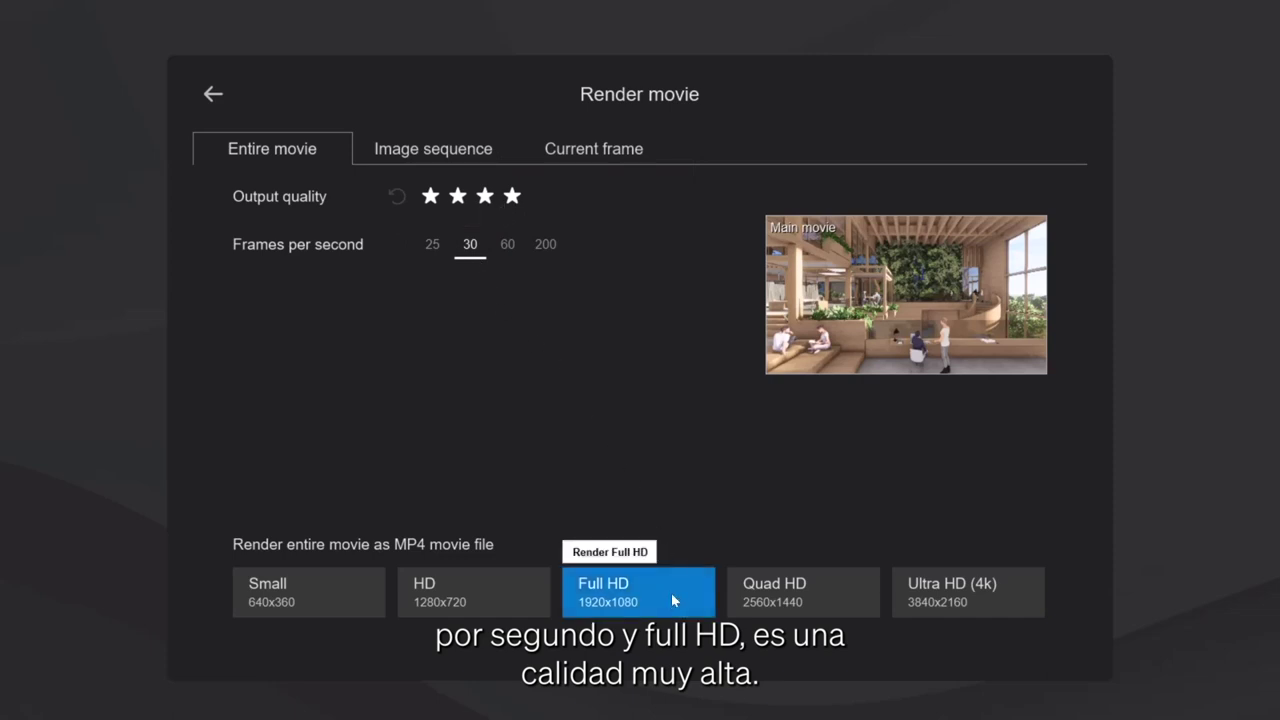
click(671, 593)
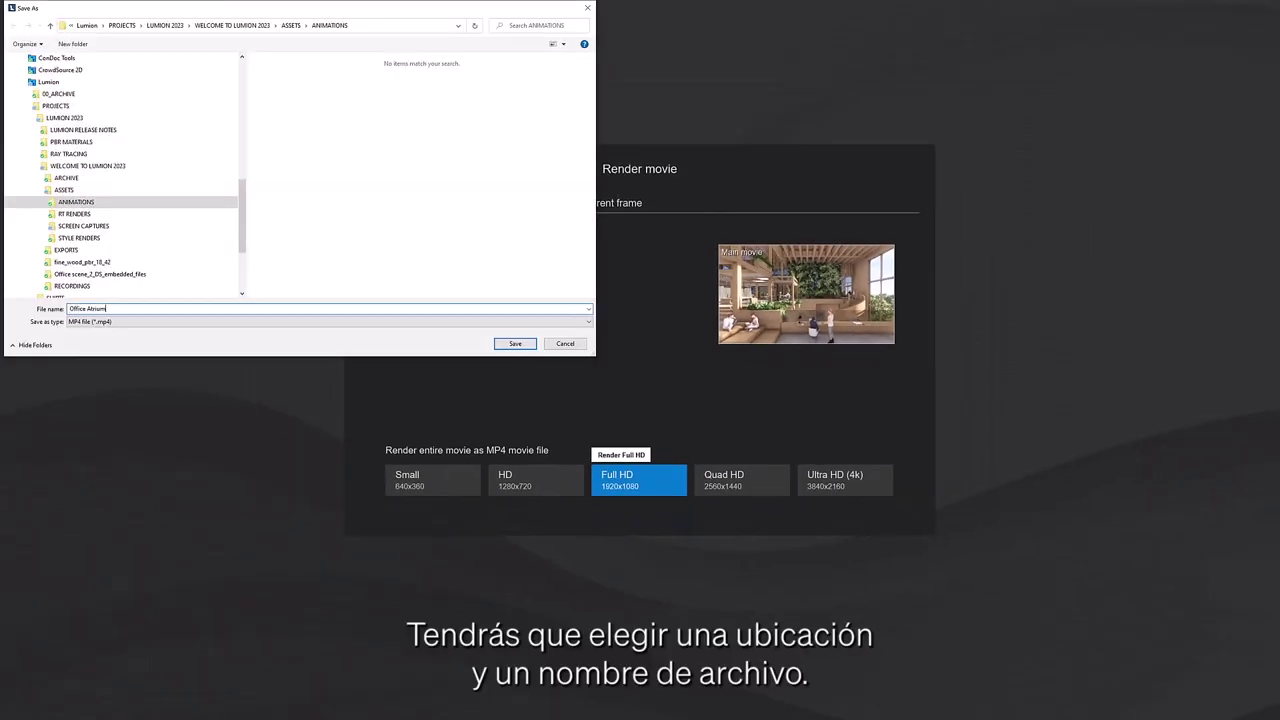
click(515, 343)
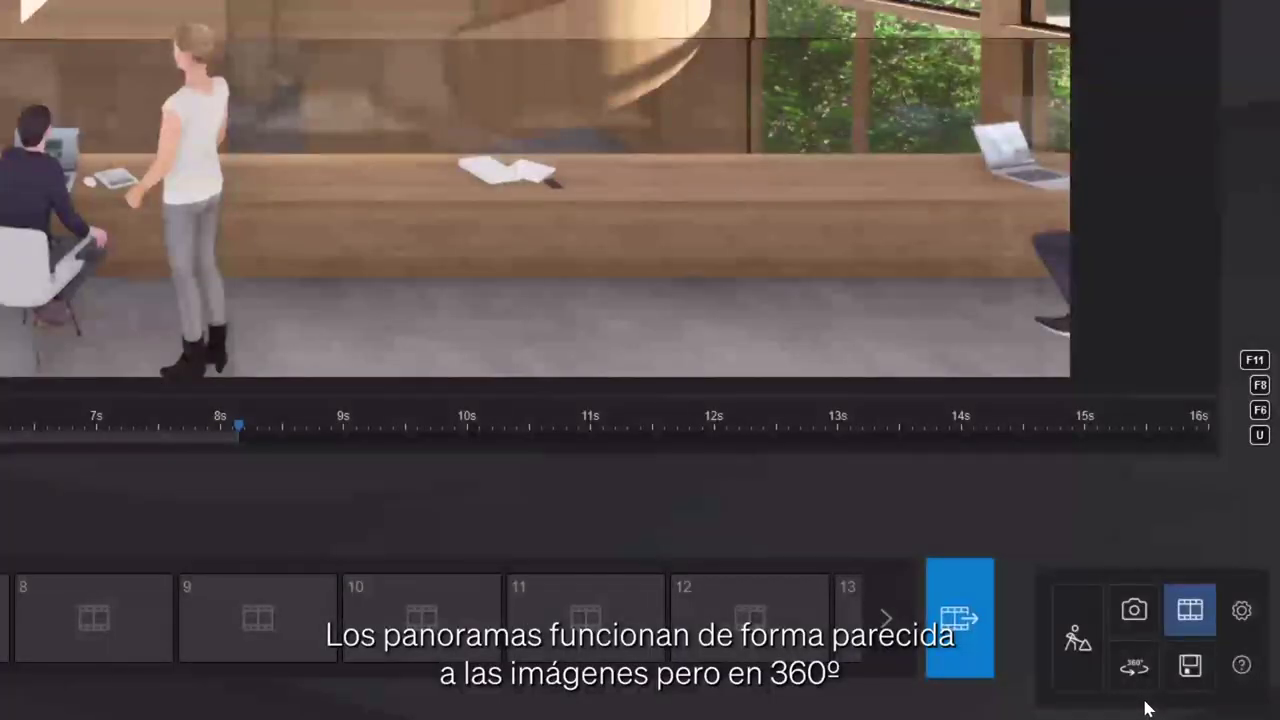
Step: Switch to 360 Panorama mode and store a panorama camera in the third slot, facing the glass meeting room and green wall
click(1135, 668)
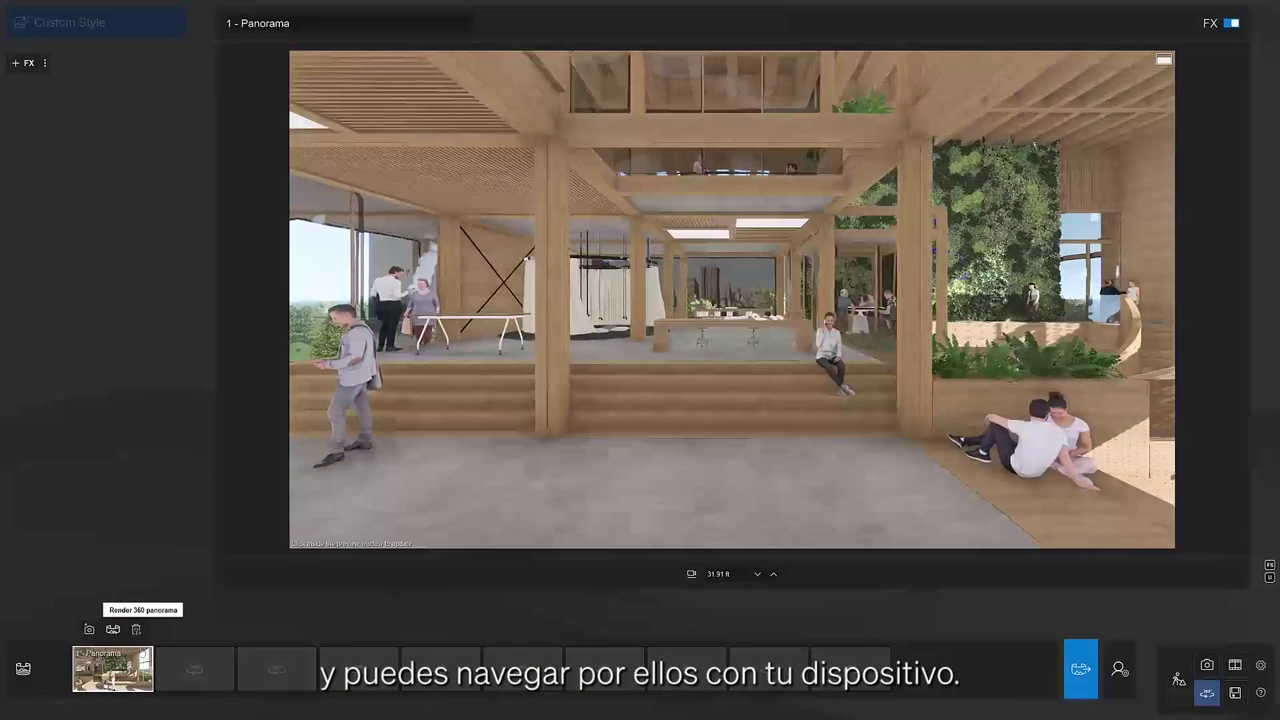
click(195, 668)
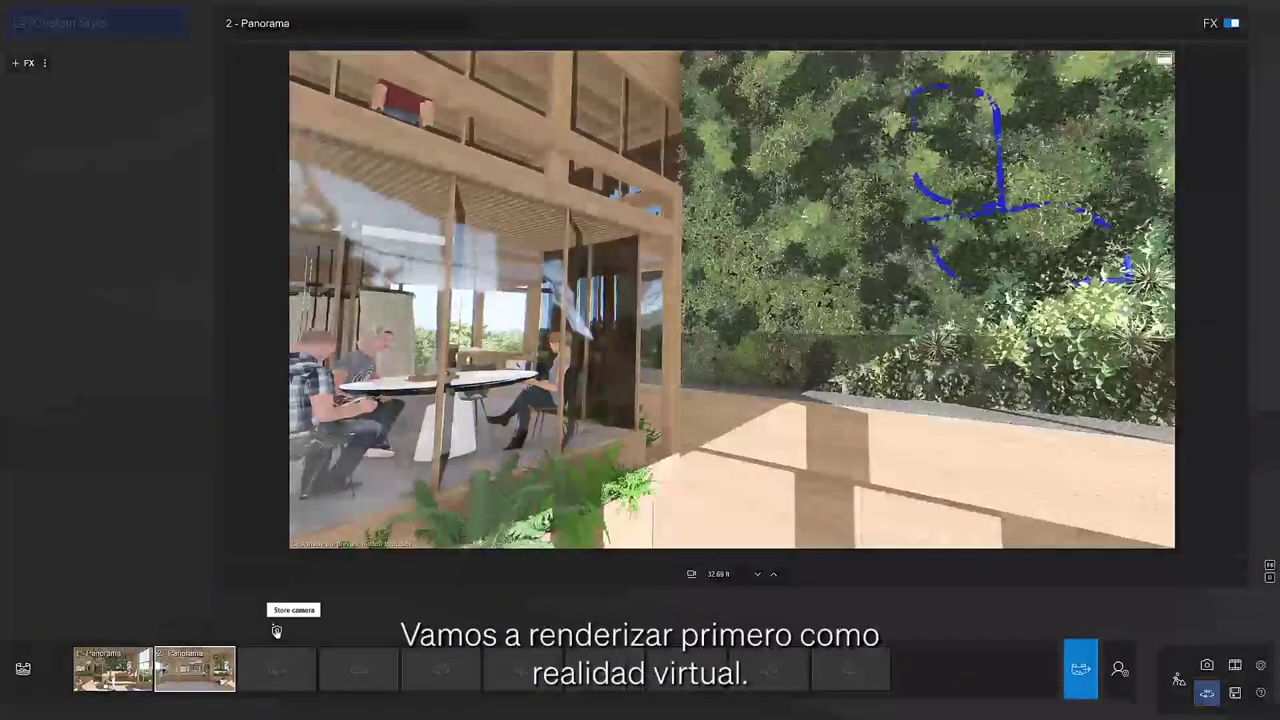
click(276, 626)
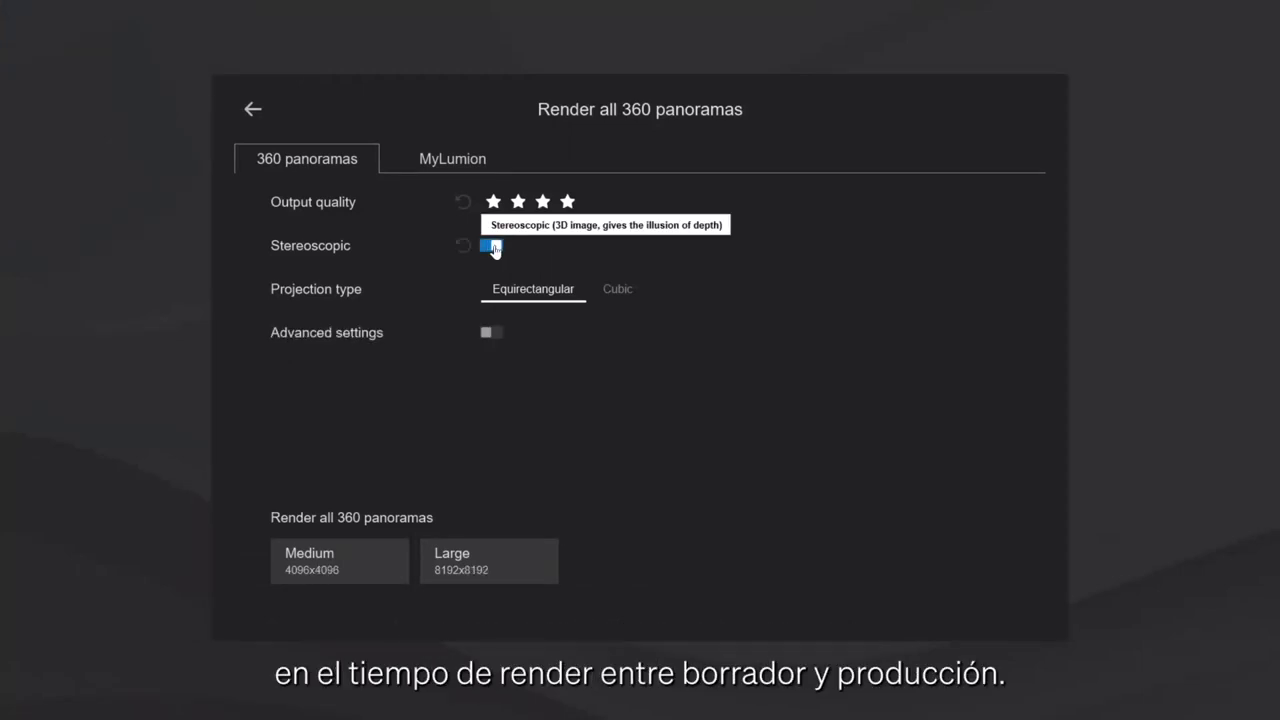
Step: Render all stereoscopic 360 panoramas at draft quality in Large 8192x8192, saved as the JPG Office Atrium in the VR PANOS folder
click(493, 210)
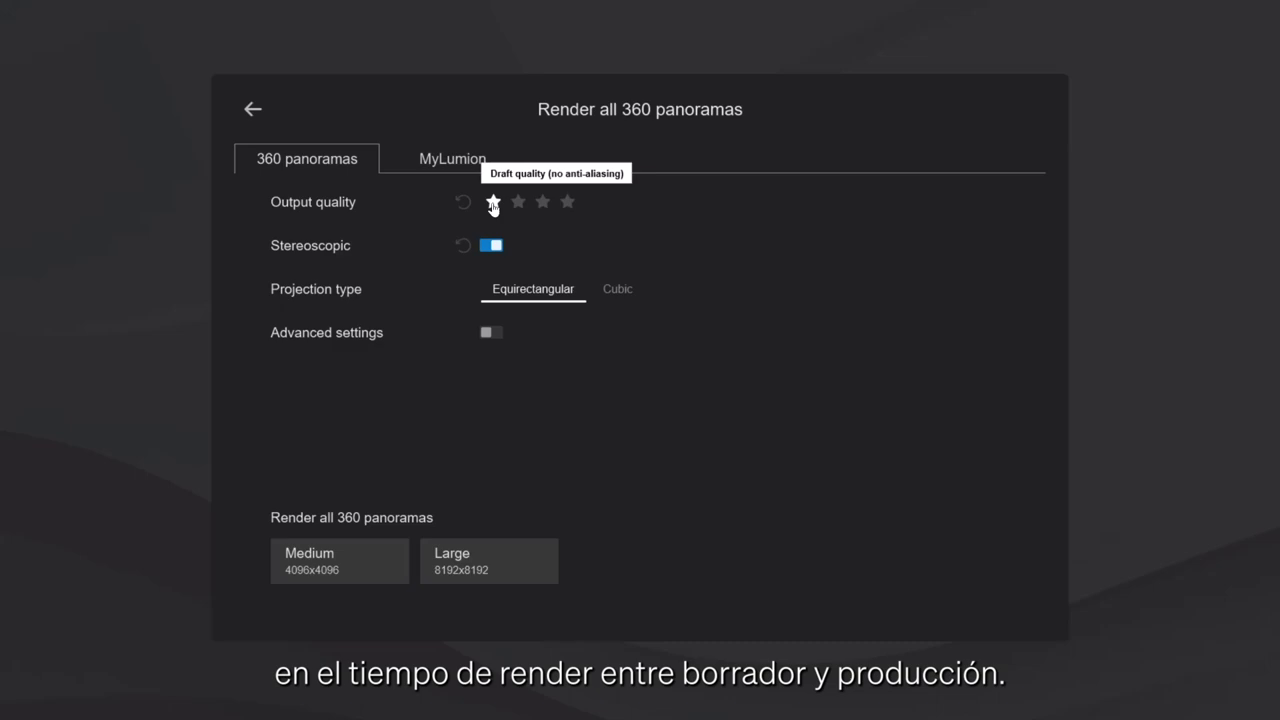
click(536, 566)
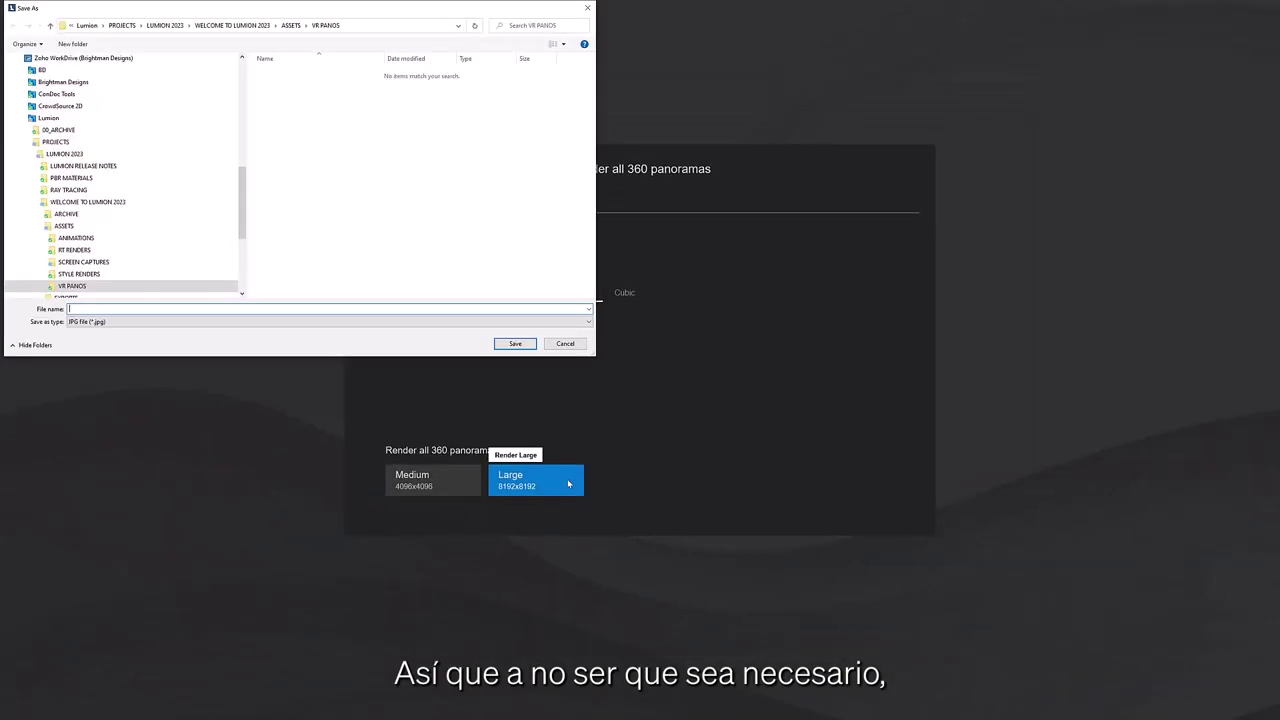
text(Office Atrium)
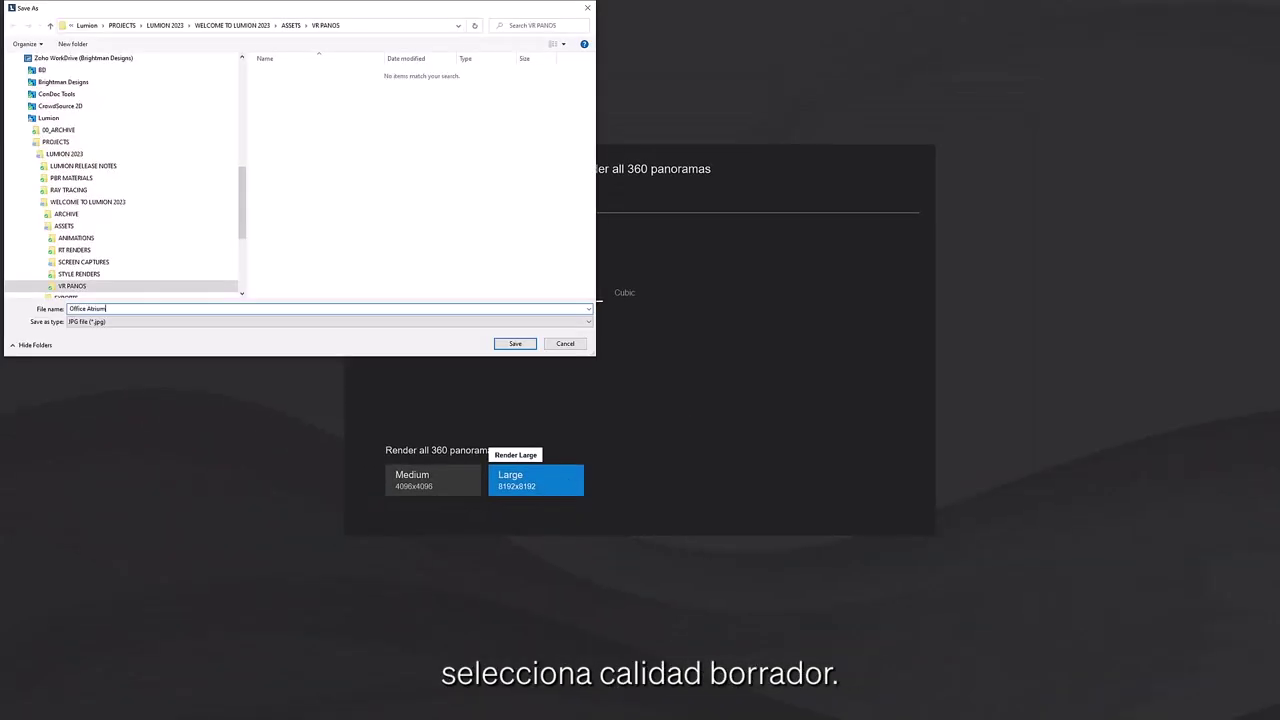
key(Return)
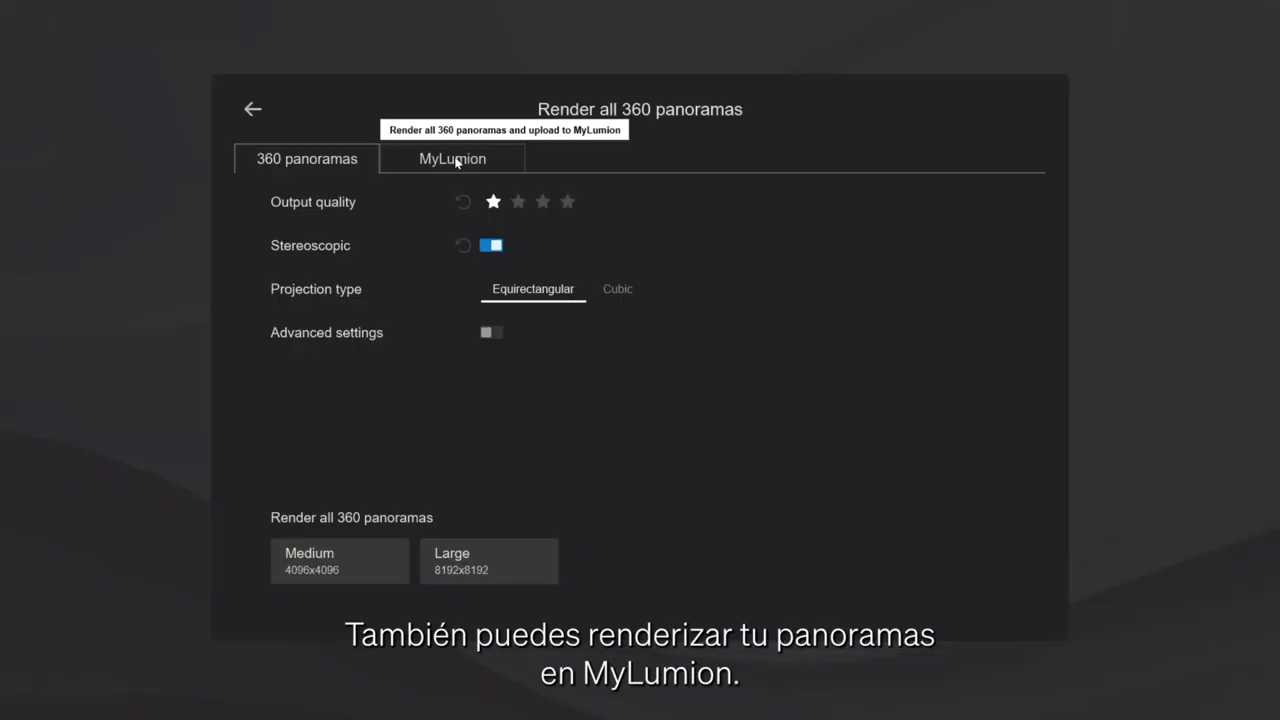
Step: Upload all 360 panoramas to MyLumion, entering the recipient's email address, and open the shared online panorama
click(455, 160)
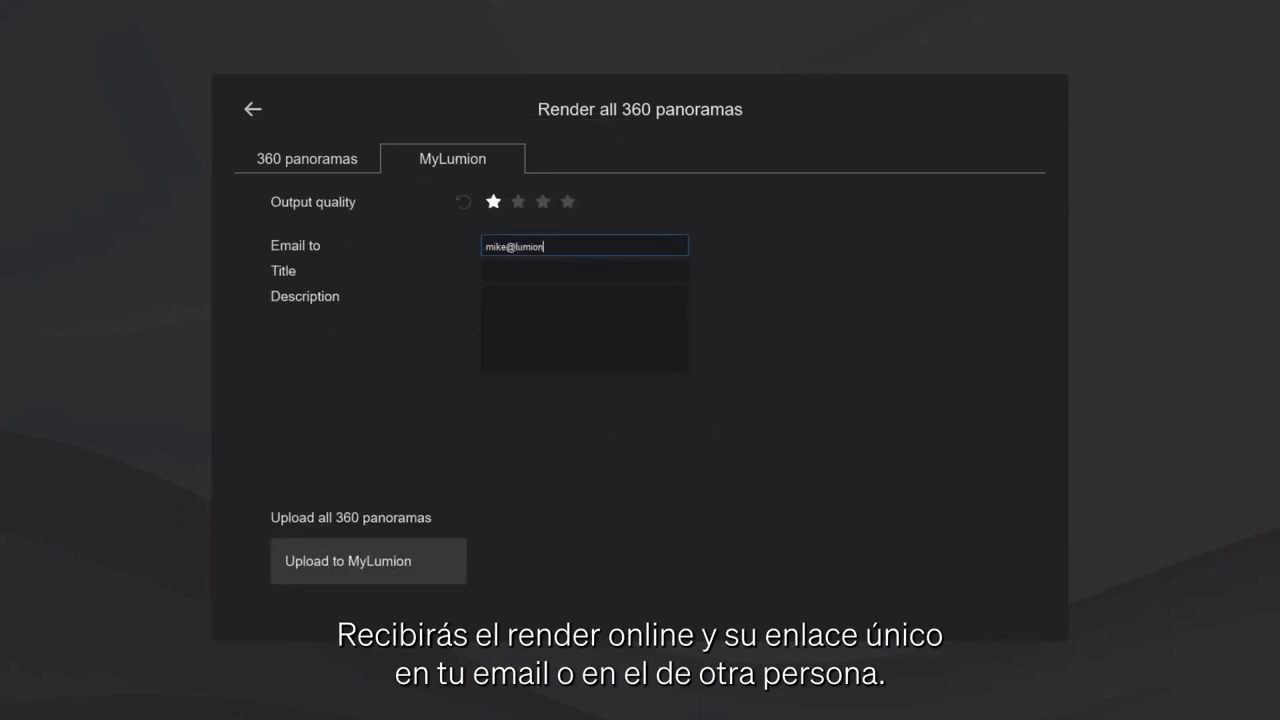
click(450, 565)
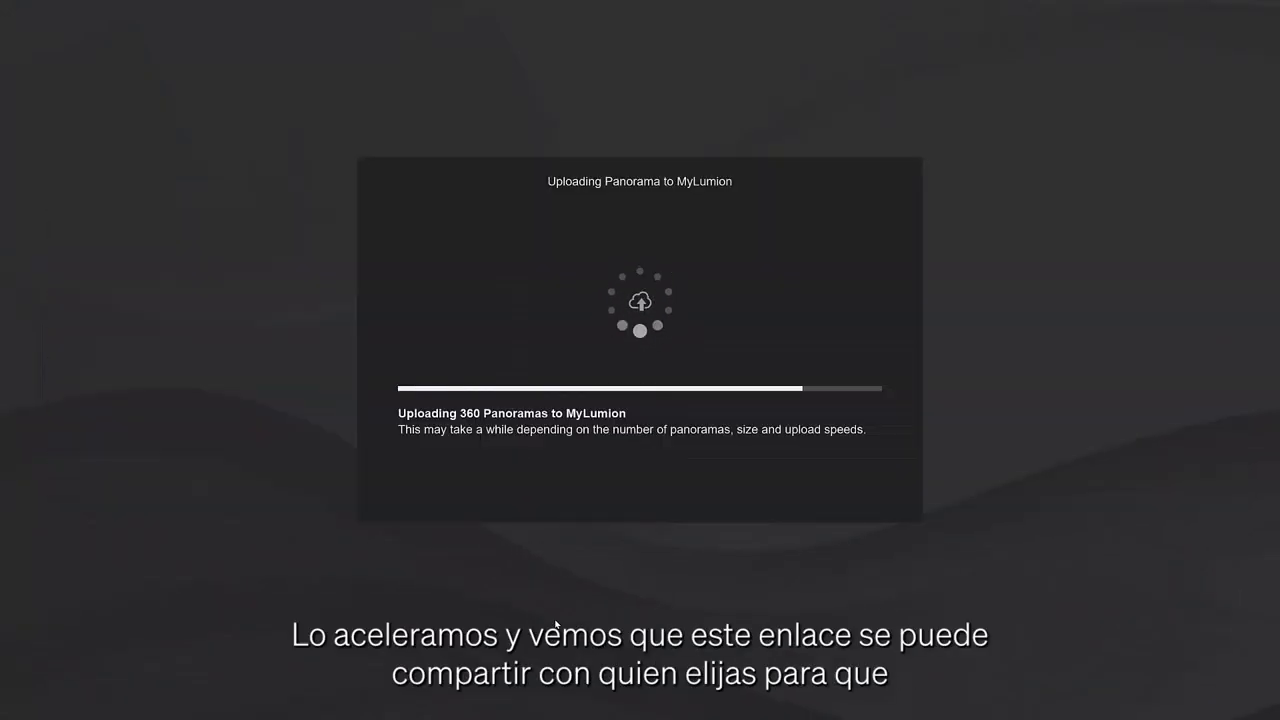
click(598, 320)
Step: Look around the shared MyLumion panorama, show the viewpoint markers, and move between the panoramas
drag(529, 300, 1155, 338)
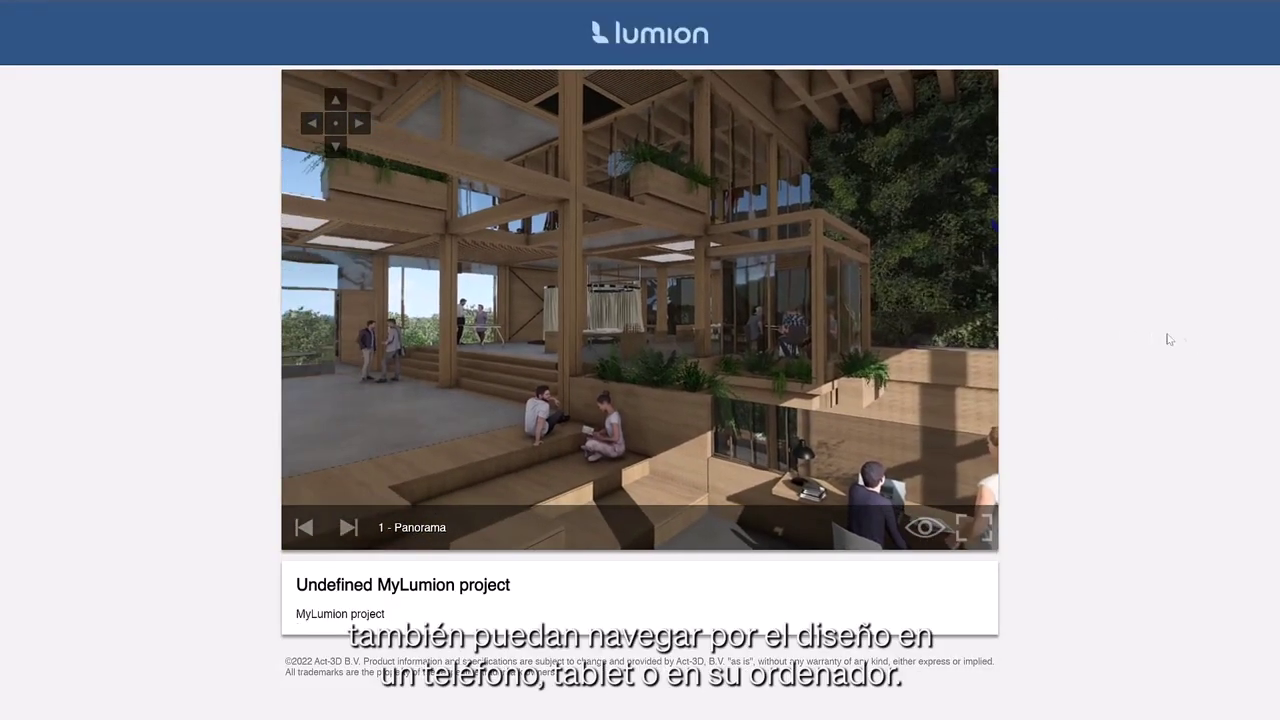
drag(486, 348, 858, 351)
click(925, 527)
click(525, 320)
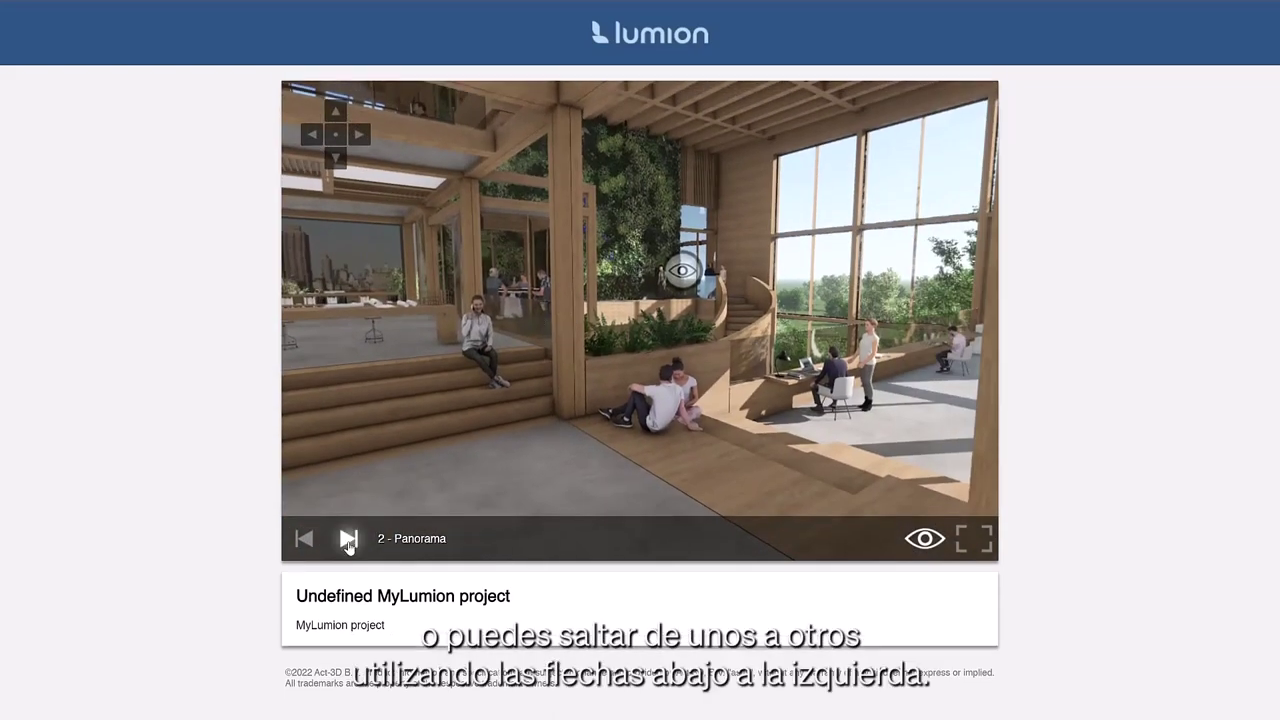
click(348, 539)
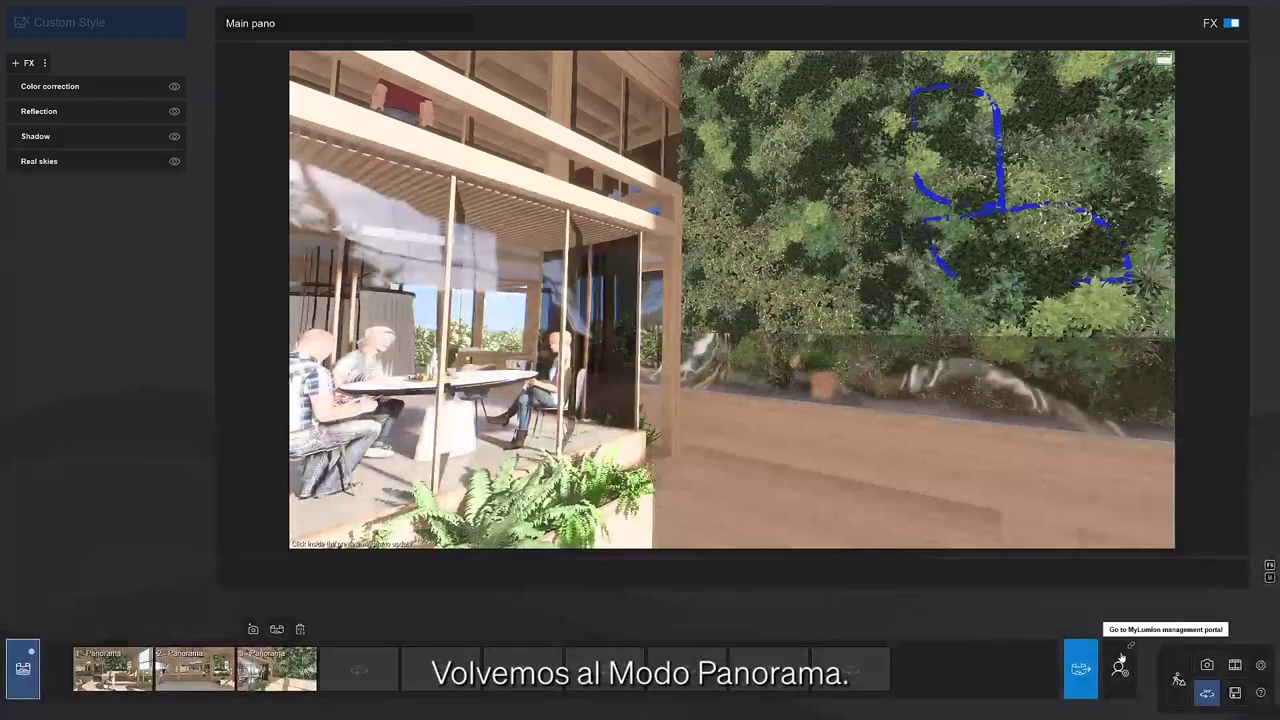
Step: Open the MyLumion management portal from Panorama mode and browse the list of uploaded projects
click(1120, 660)
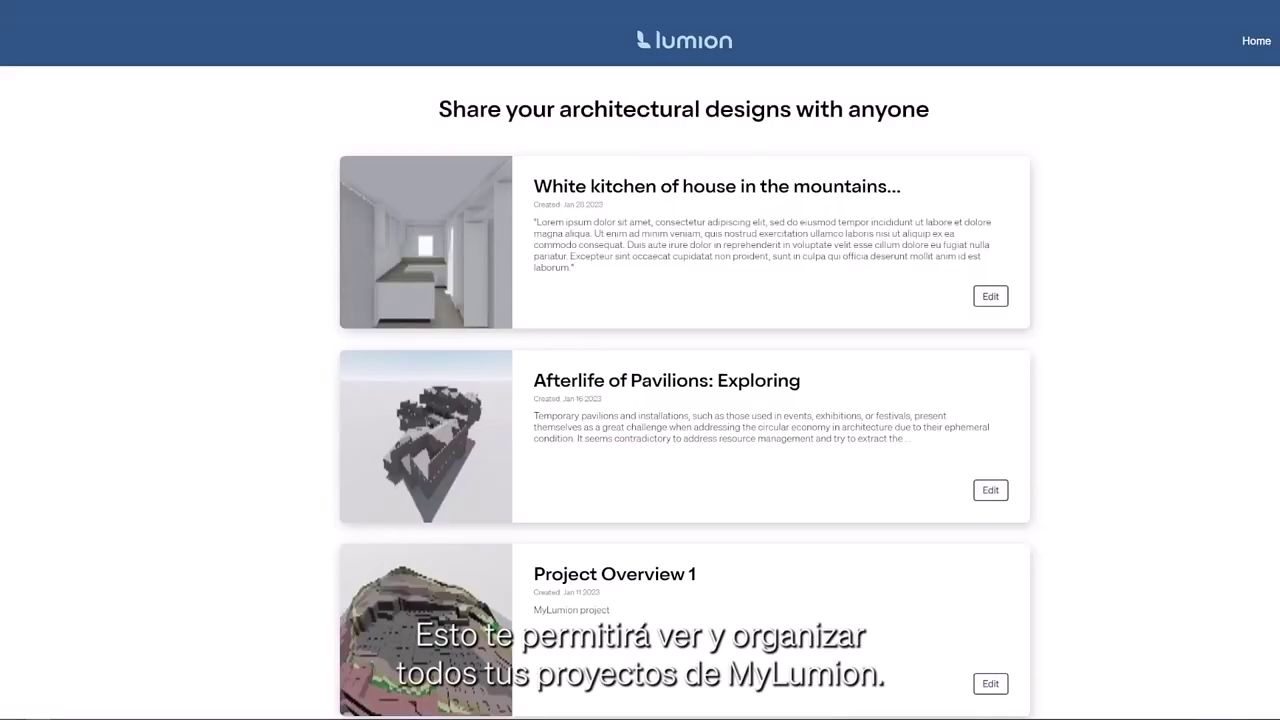
scroll(685, 400, down, 3)
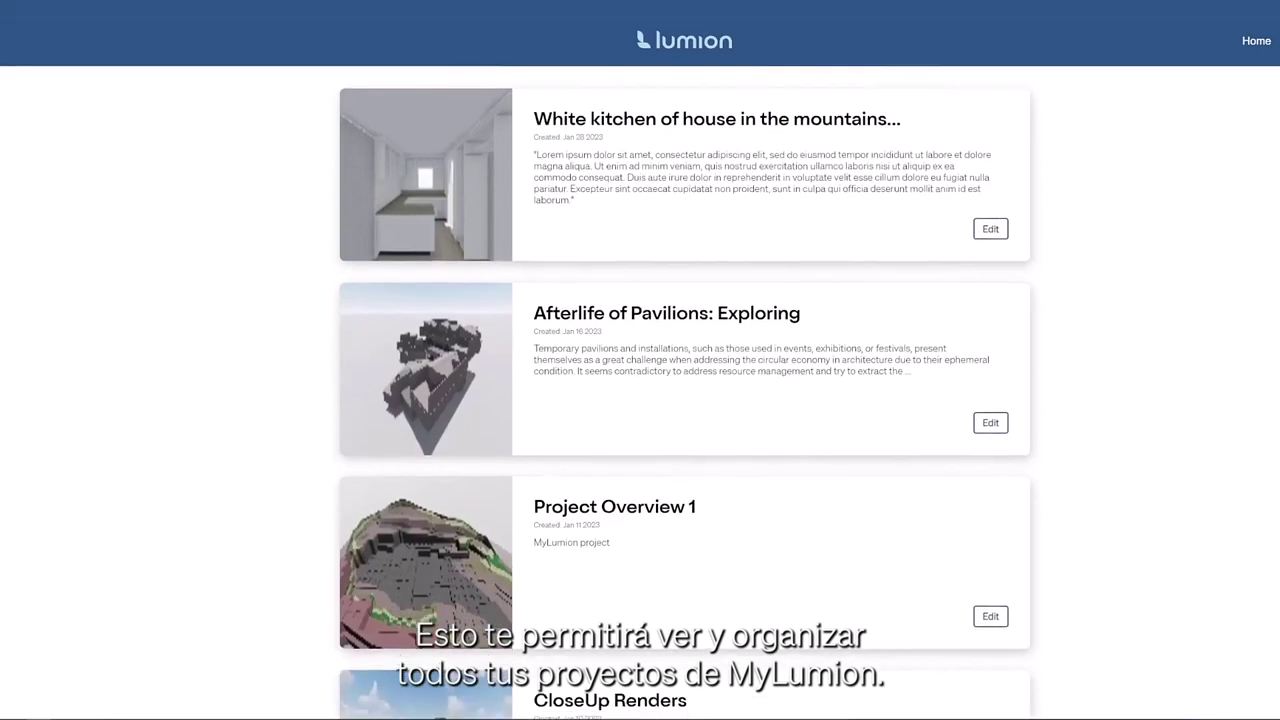